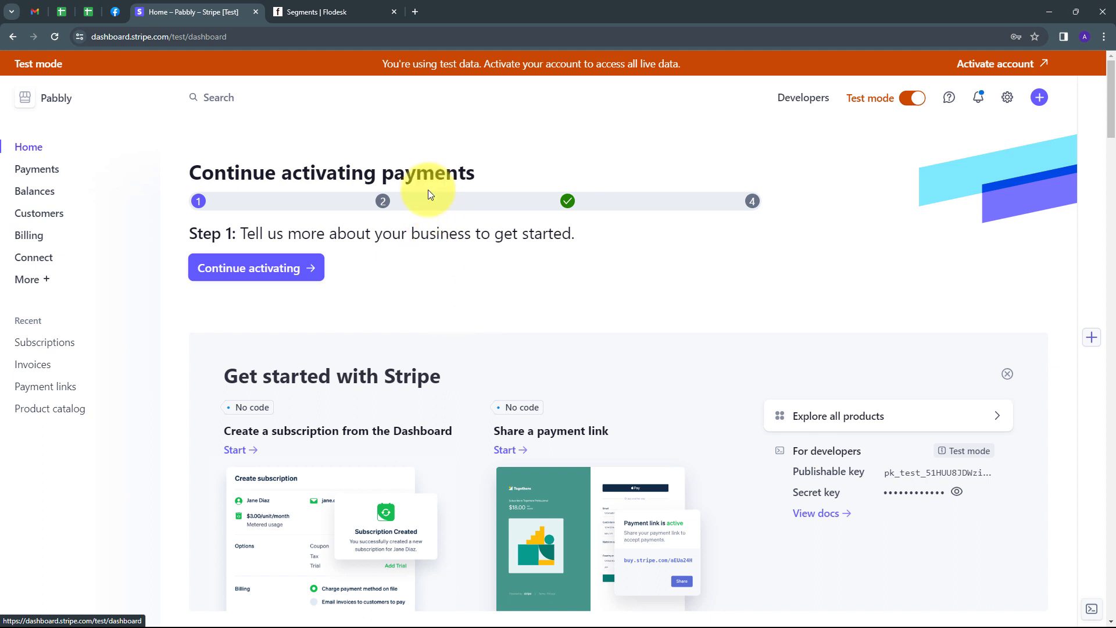
Step: Switch from the Stripe test dashboard to the Flodesk Segments tab
left_click(327, 10)
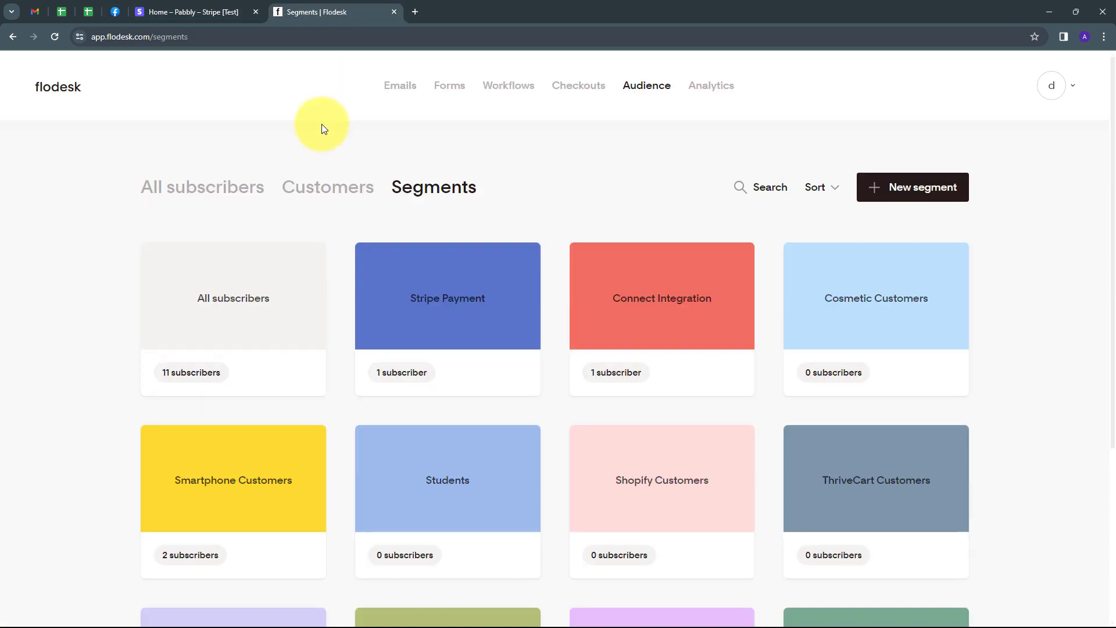
Step: Open pabbly.com in a new browser tab
left_click(416, 11)
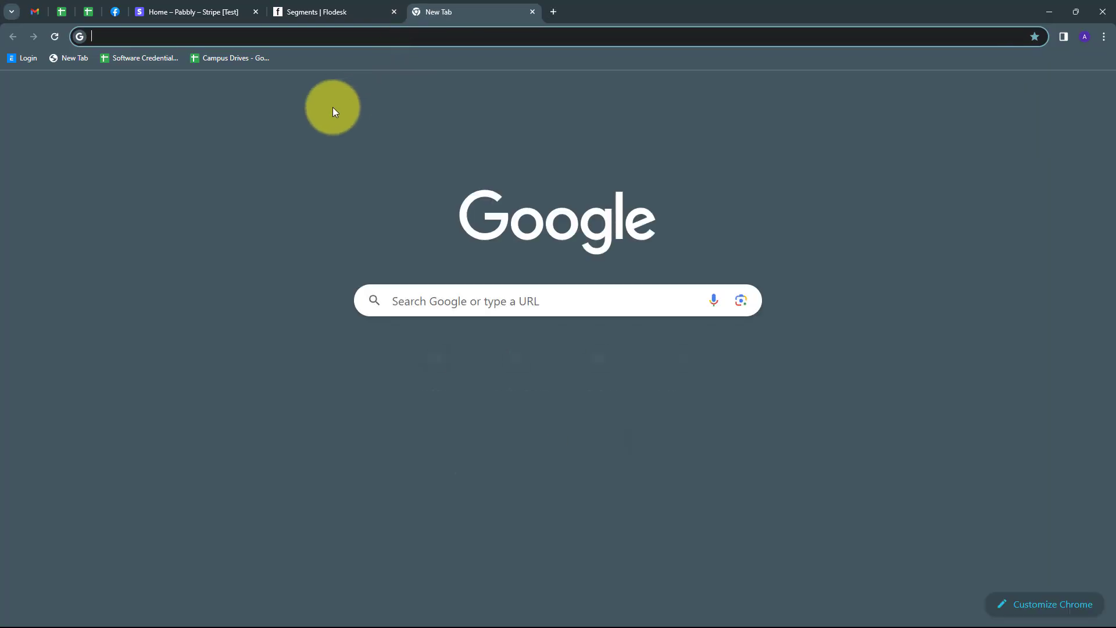
type("pabbly.com")
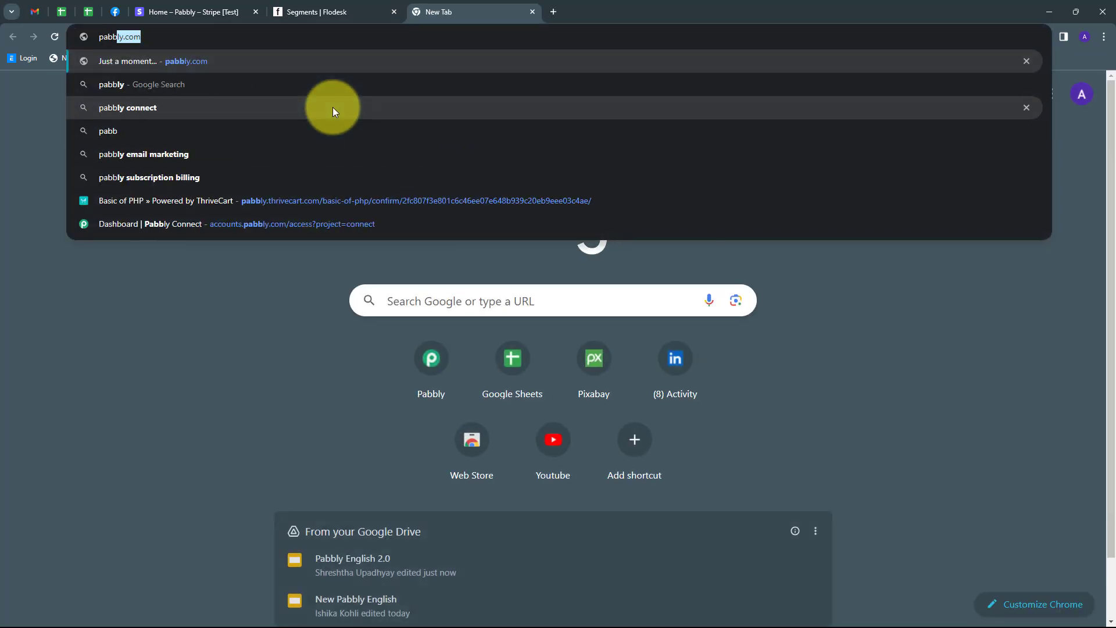
key("Return")
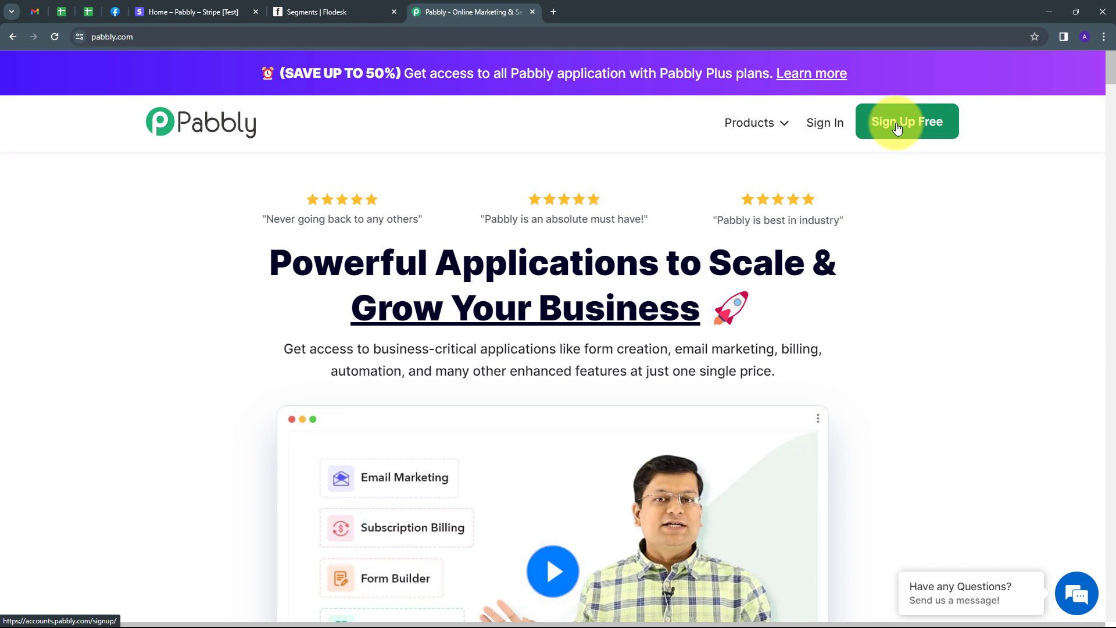
Step: Sign in to Pabbly and launch Pabbly Connect from the All Apps page
left_click(817, 124)
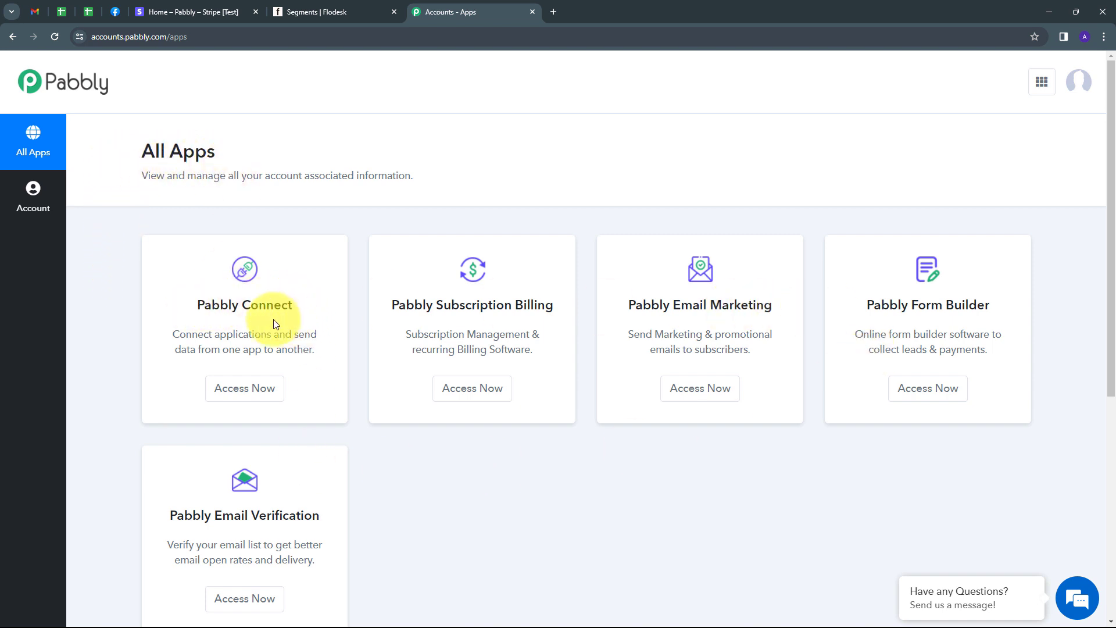
left_click(241, 393)
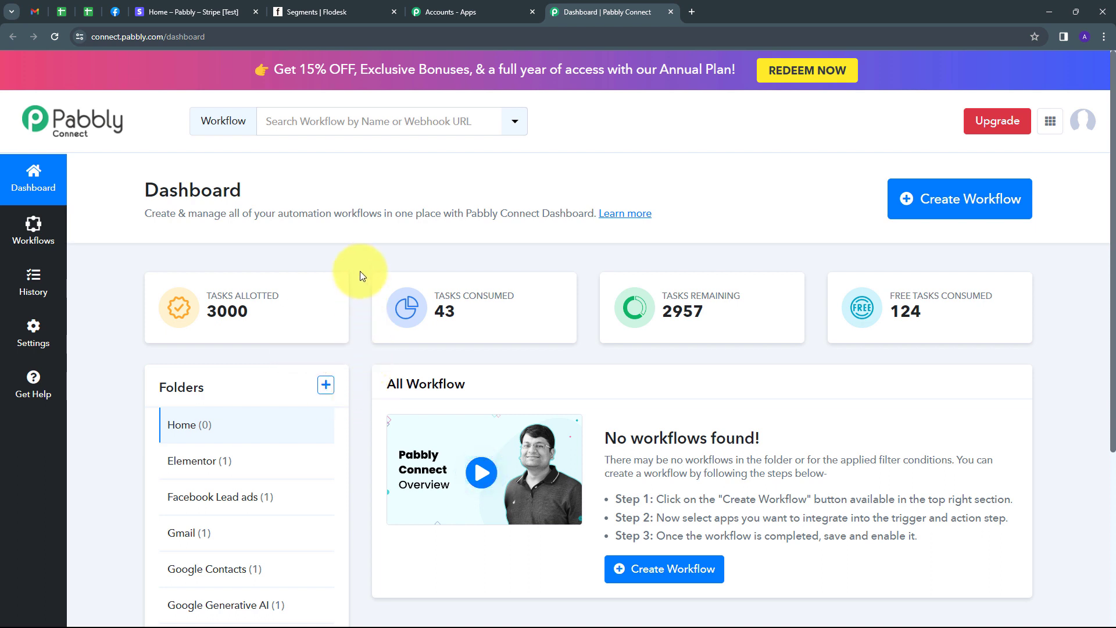
Step: Create the workflow 'Add Flodesk Subscriber in Segment Based on Stripe Payment' in the Flodesk folder
left_click(953, 203)
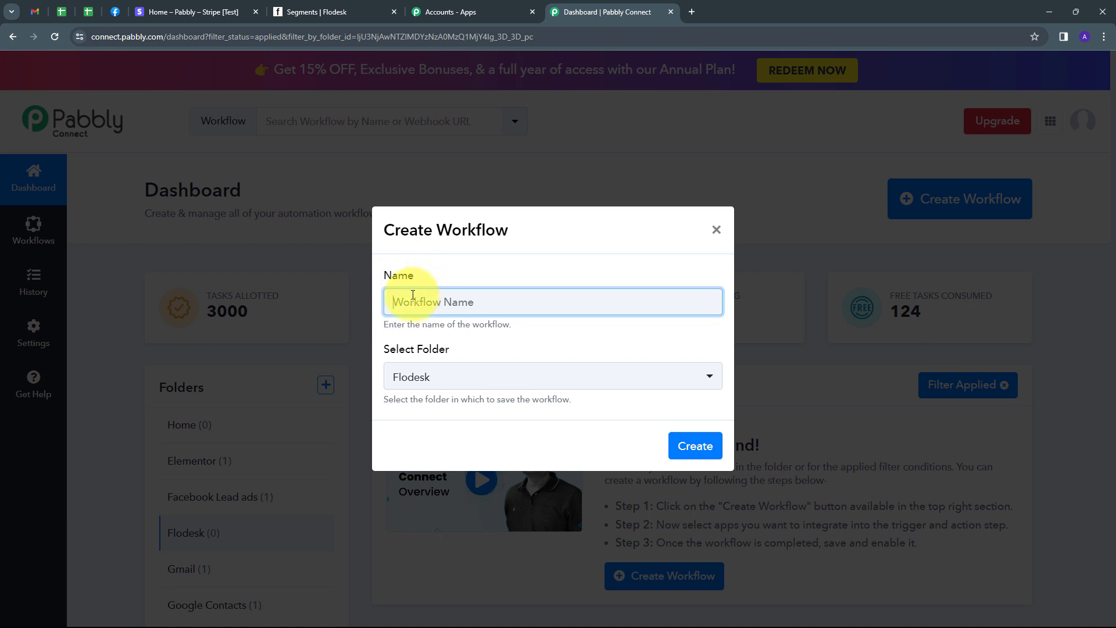
type("Add Flodesk Subscriber in Segment Based on Stripe Payment")
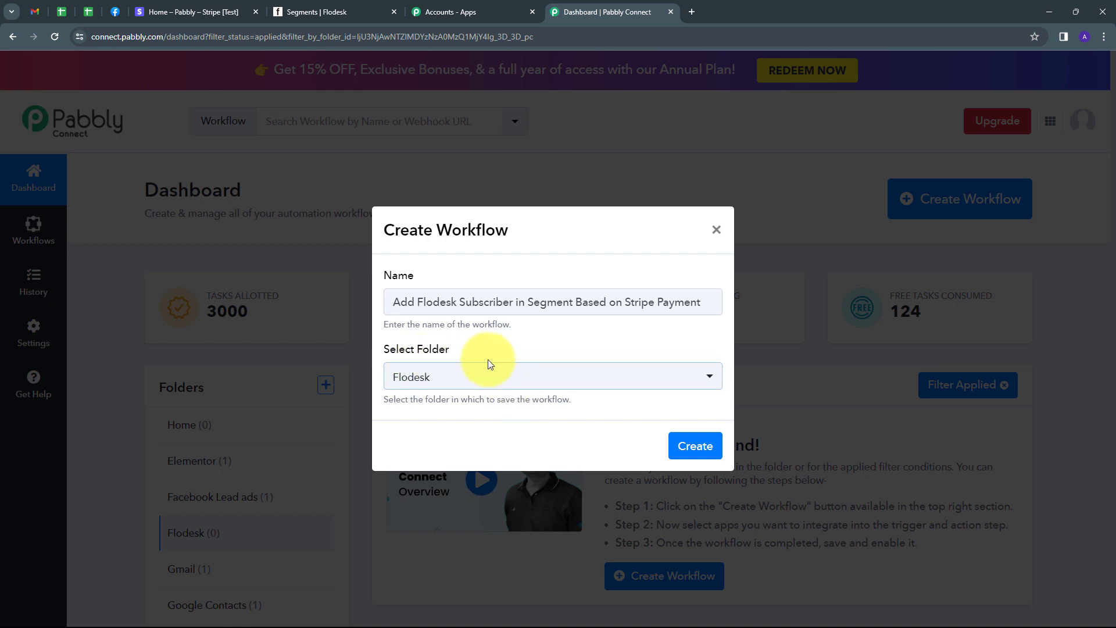
left_click(642, 375)
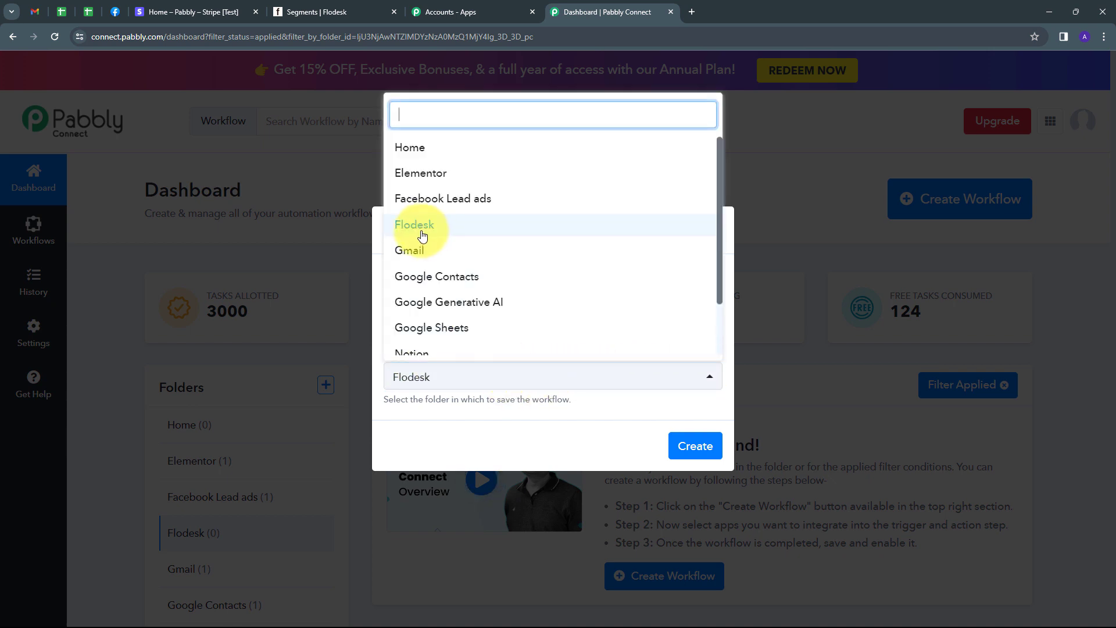
left_click(422, 232)
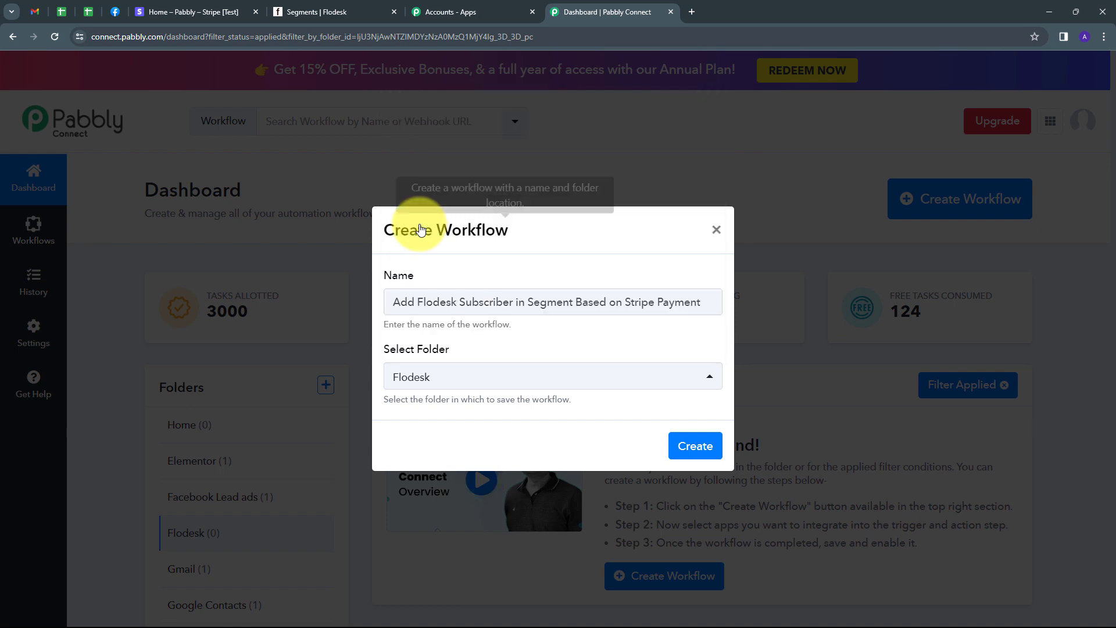
left_click(692, 446)
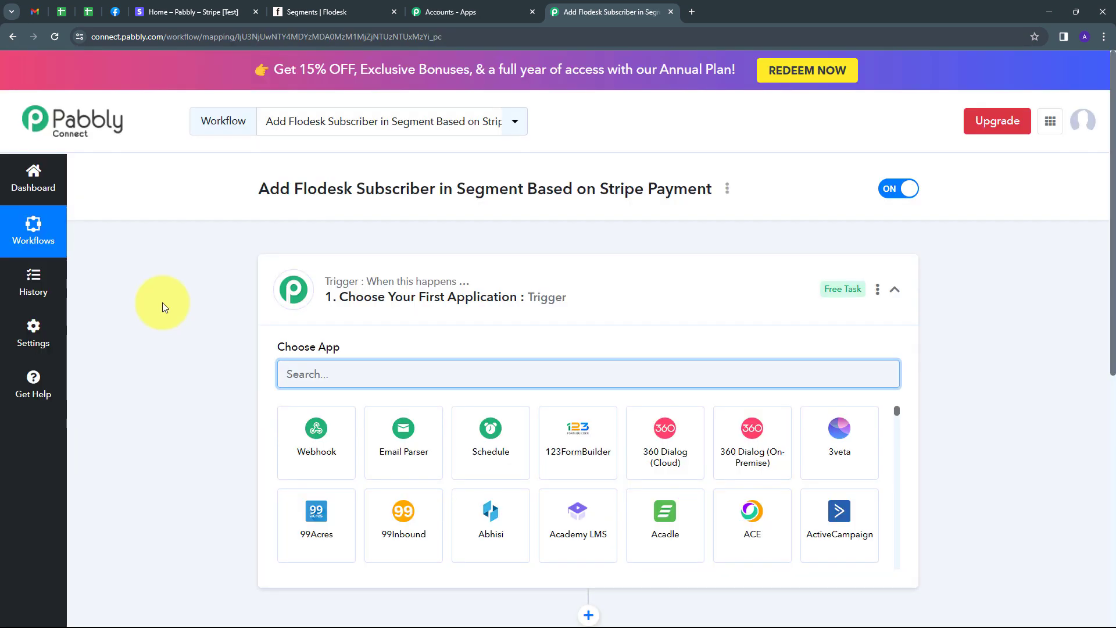
Step: Set the workflow trigger to Stripe with the Checkout Completed event
scroll(179, 281, "down", 2)
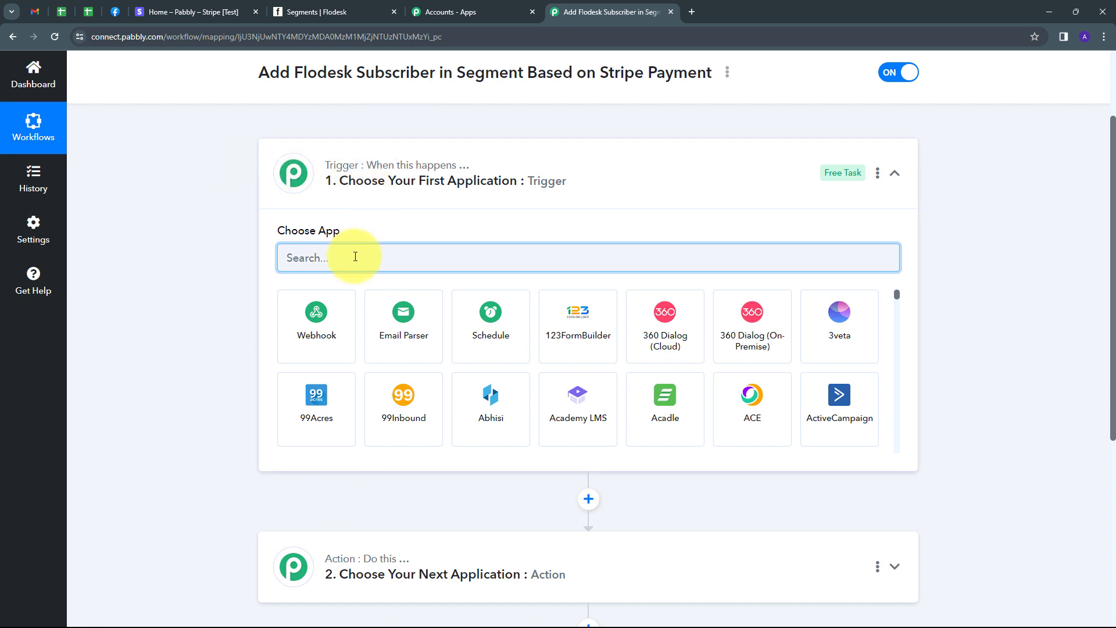
type("Stripe")
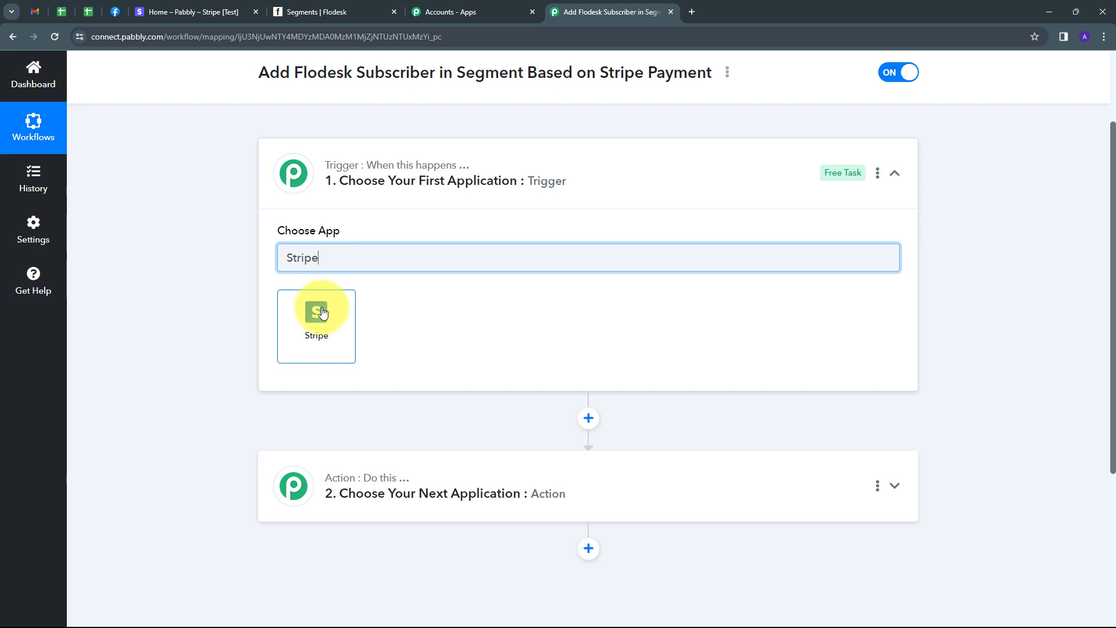
left_click(321, 312)
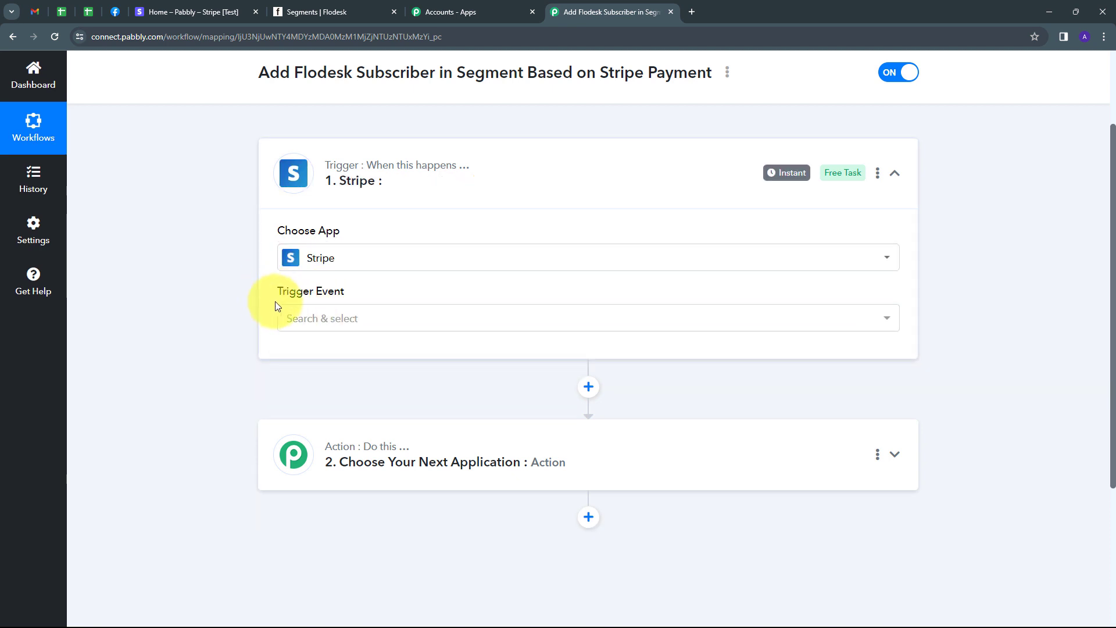
left_click(454, 317)
scroll(319, 563, "down", 5)
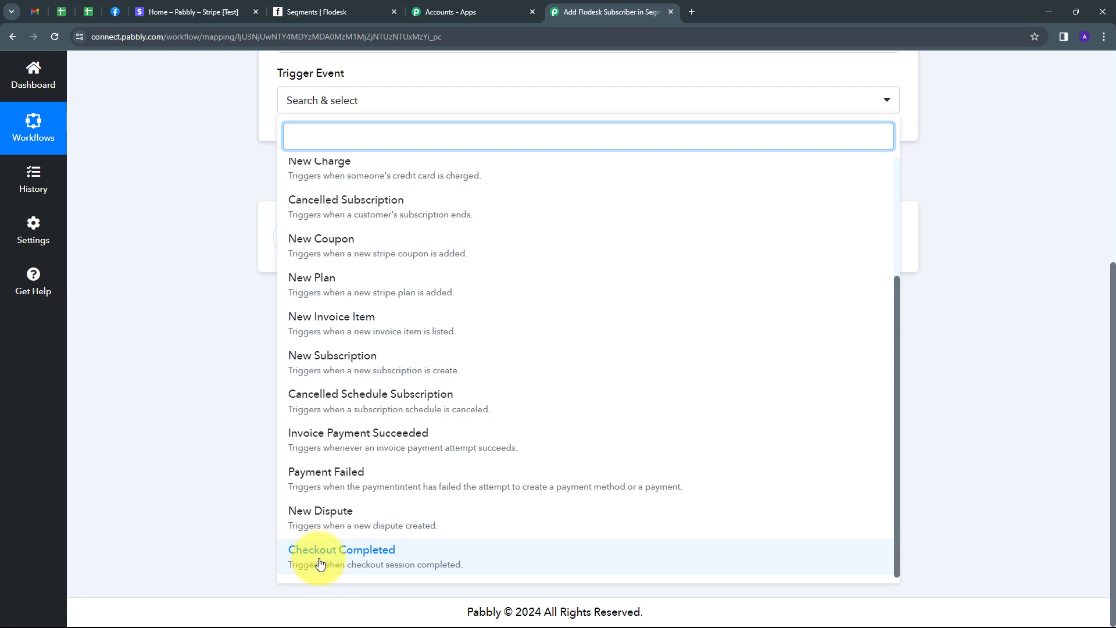
left_click(349, 558)
Step: Copy the trigger's webhook URL and go back to the Stripe dashboard
scroll(261, 323, "up", 1)
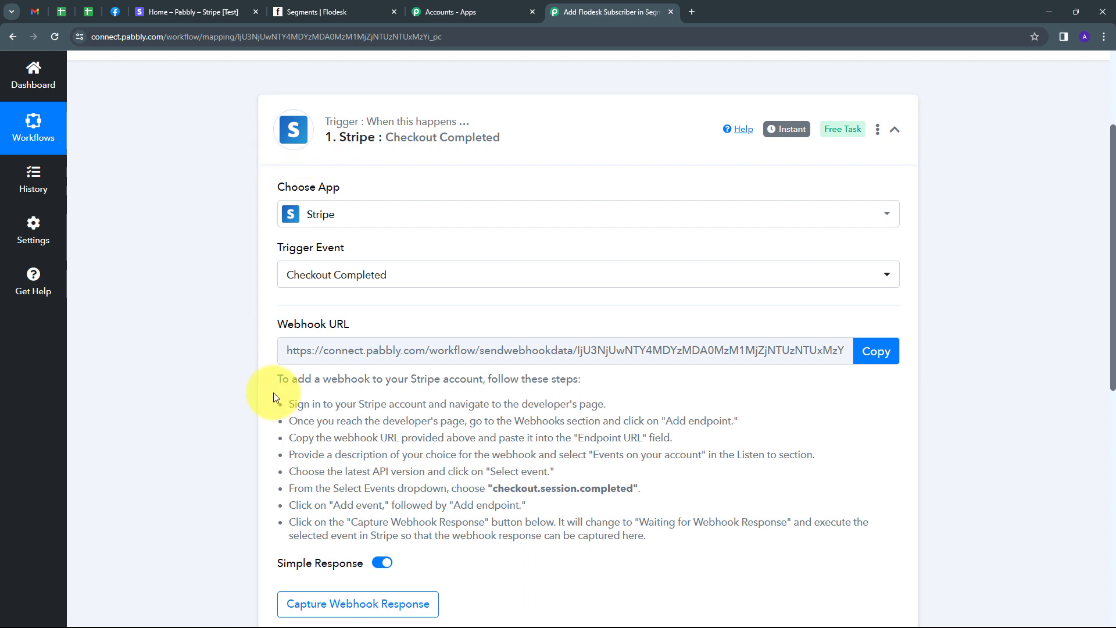
left_click_drag(276, 376, 682, 551)
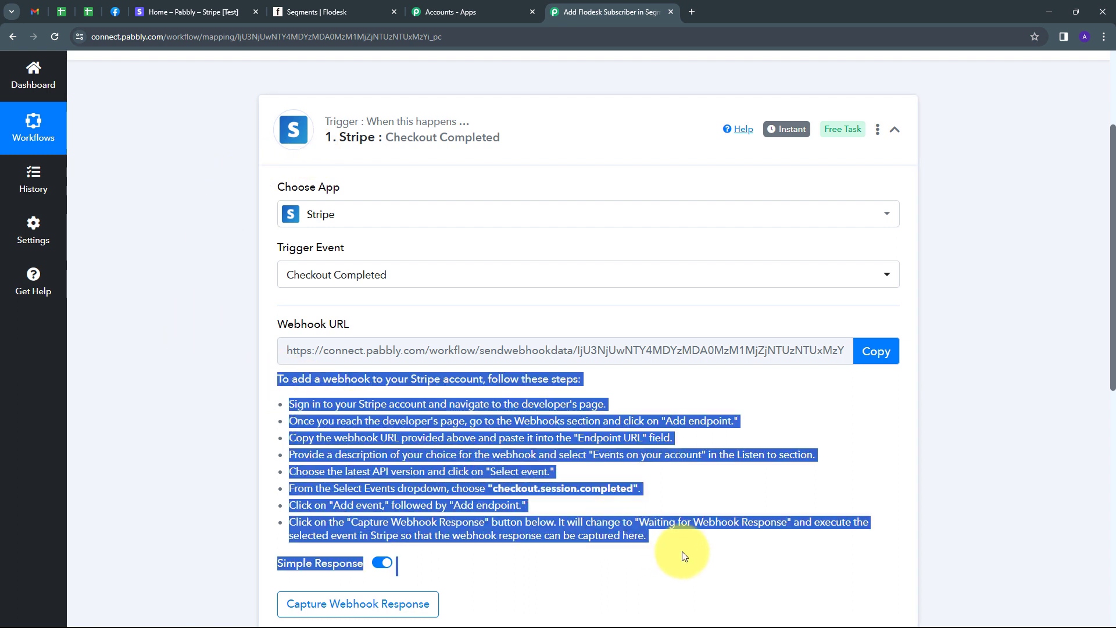
left_click(589, 526)
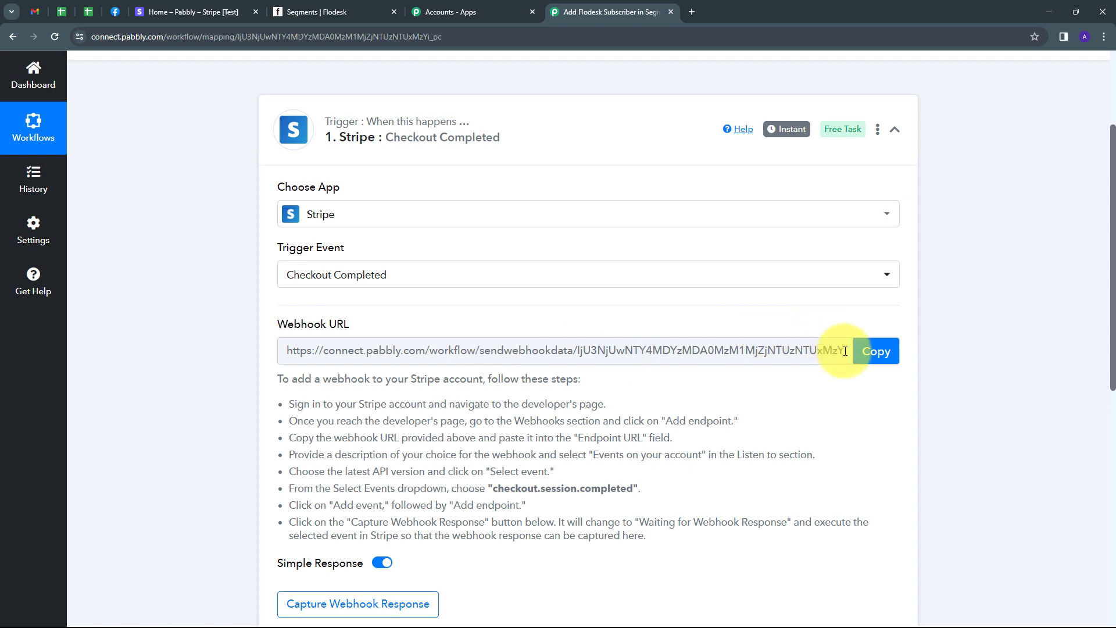
left_click(863, 353)
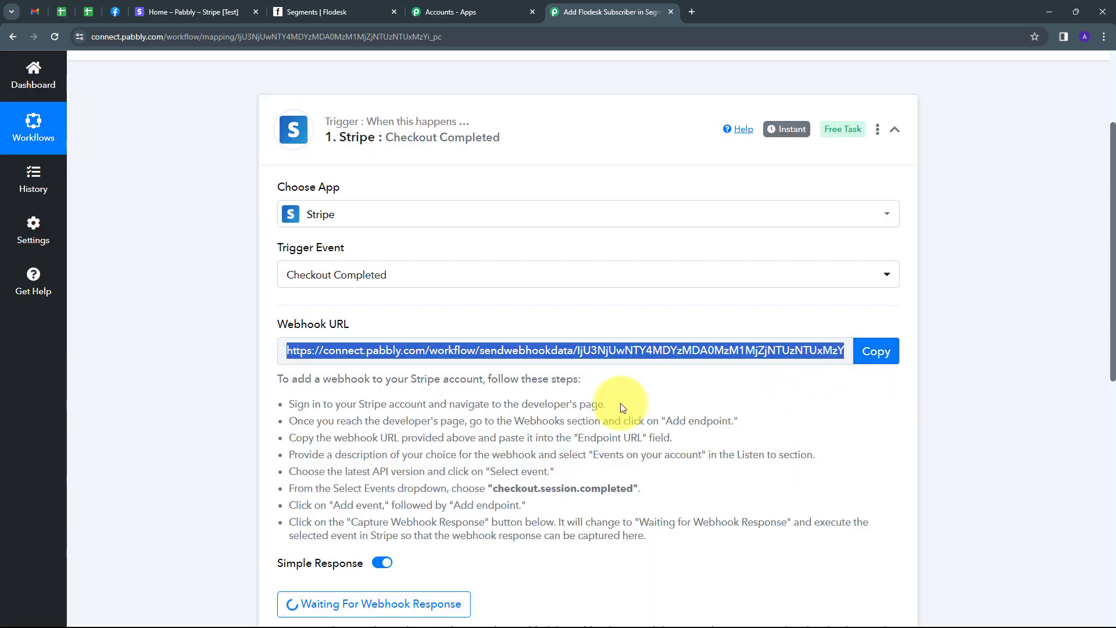
left_click(187, 8)
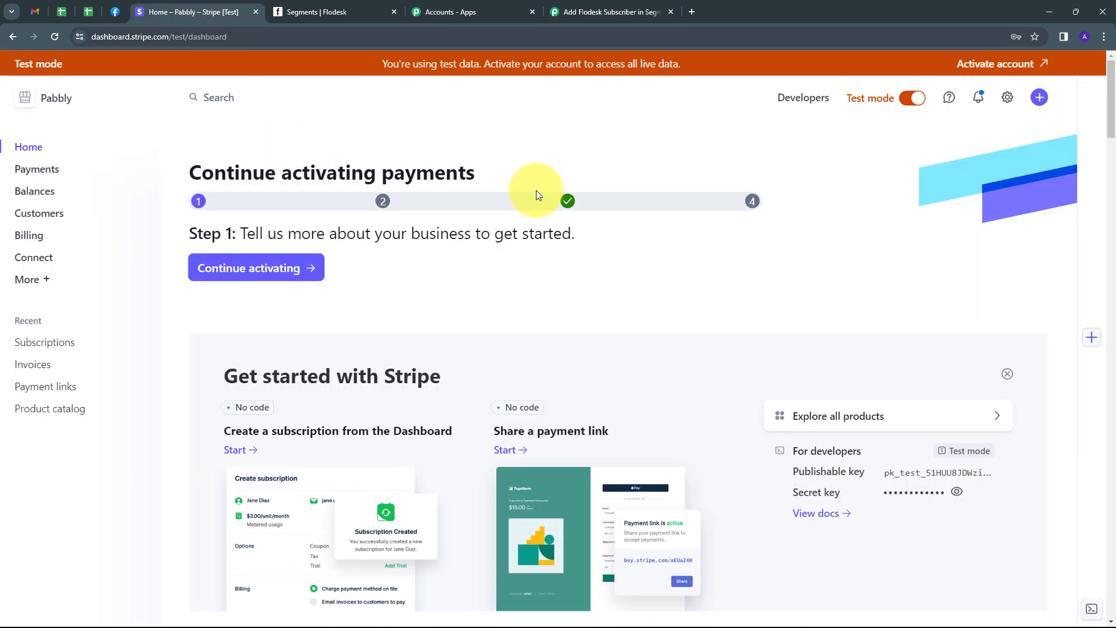
Step: Go to Stripe's Developers webhooks and start adding a new endpoint
left_click(804, 109)
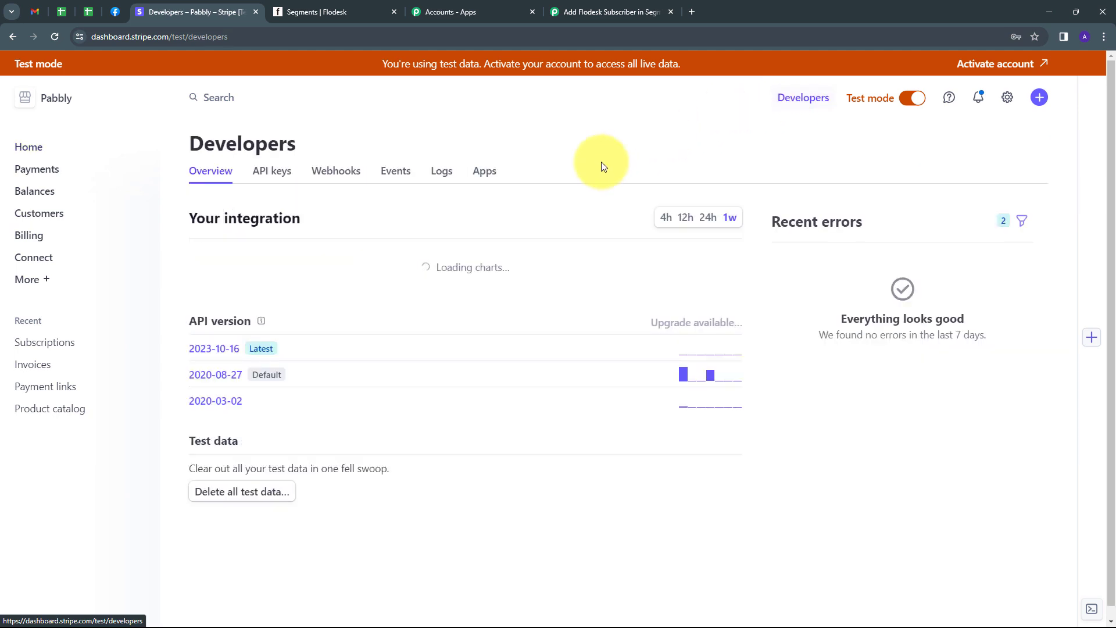
left_click(342, 175)
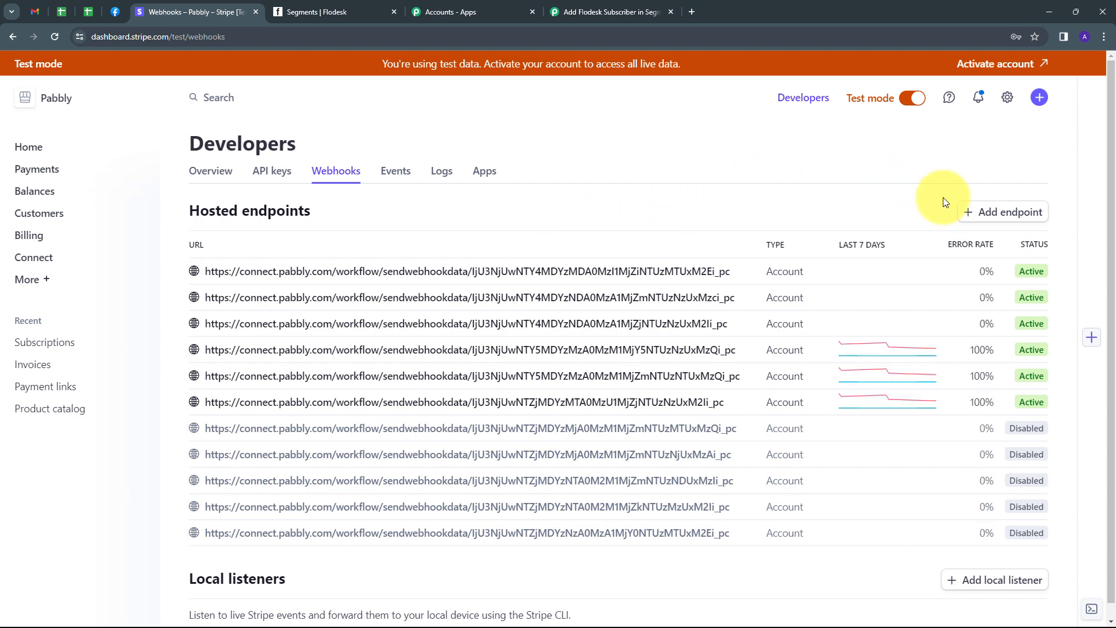
left_click(1000, 220)
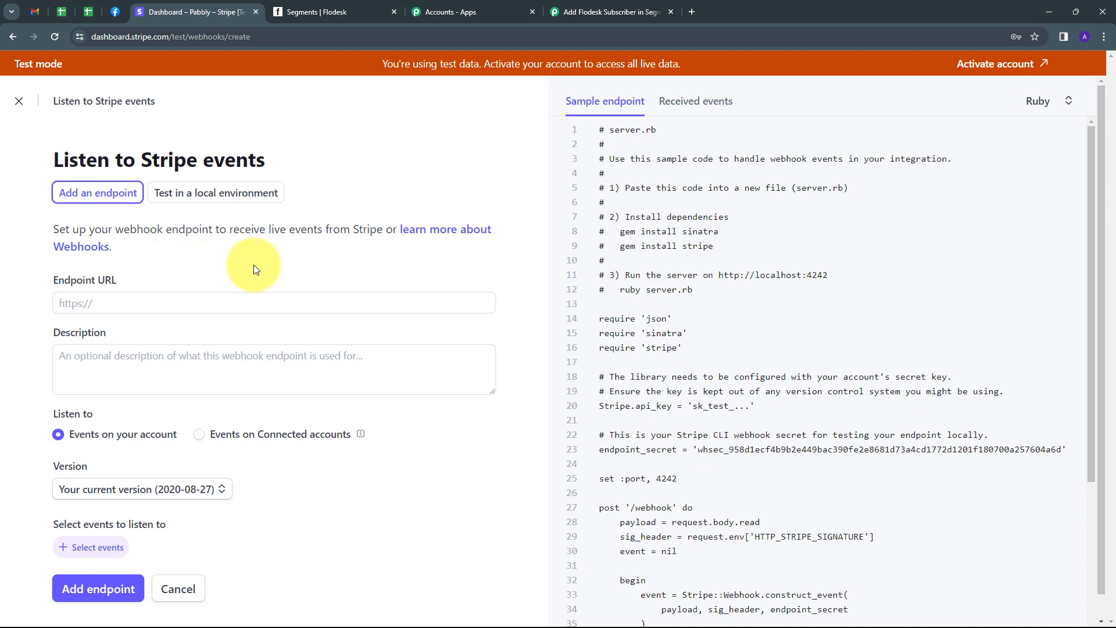
scroll(246, 261, "down", 2)
scroll(246, 270, "up", 2)
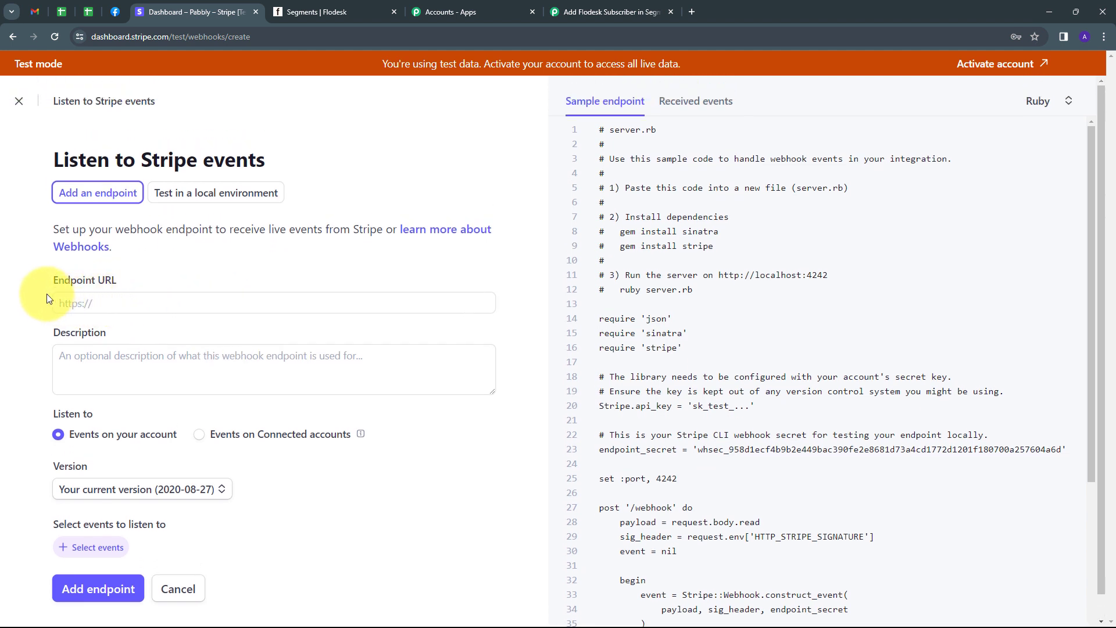
Step: Paste the Pabbly webhook URL as the endpoint URL and describe it 'Testing'
left_click(111, 309)
key("ctrl+v")
left_click(190, 276)
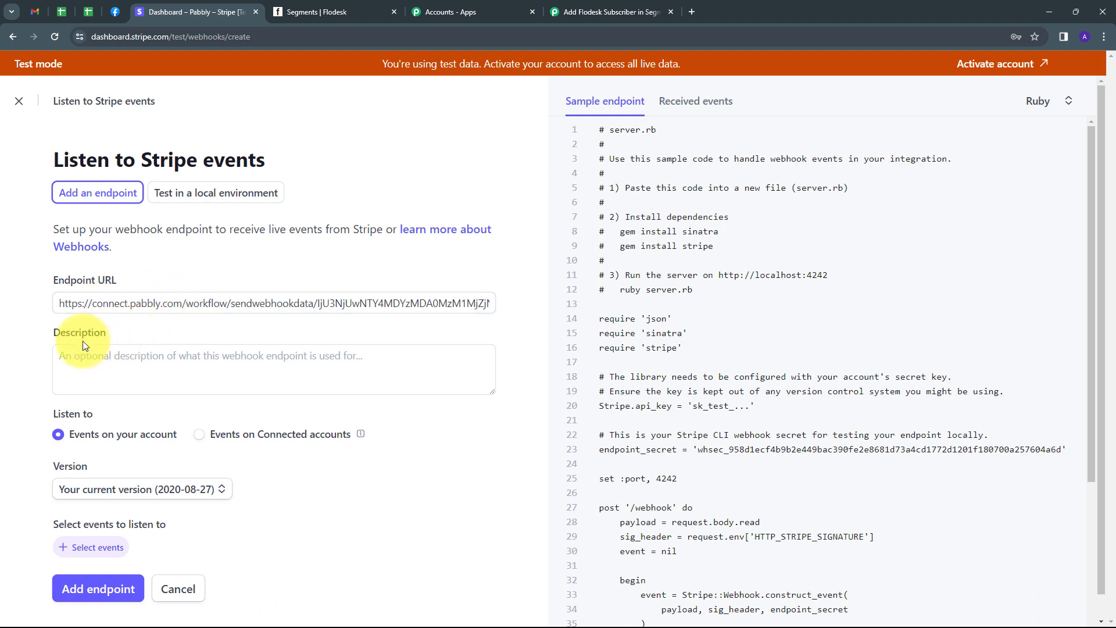
left_click(111, 365)
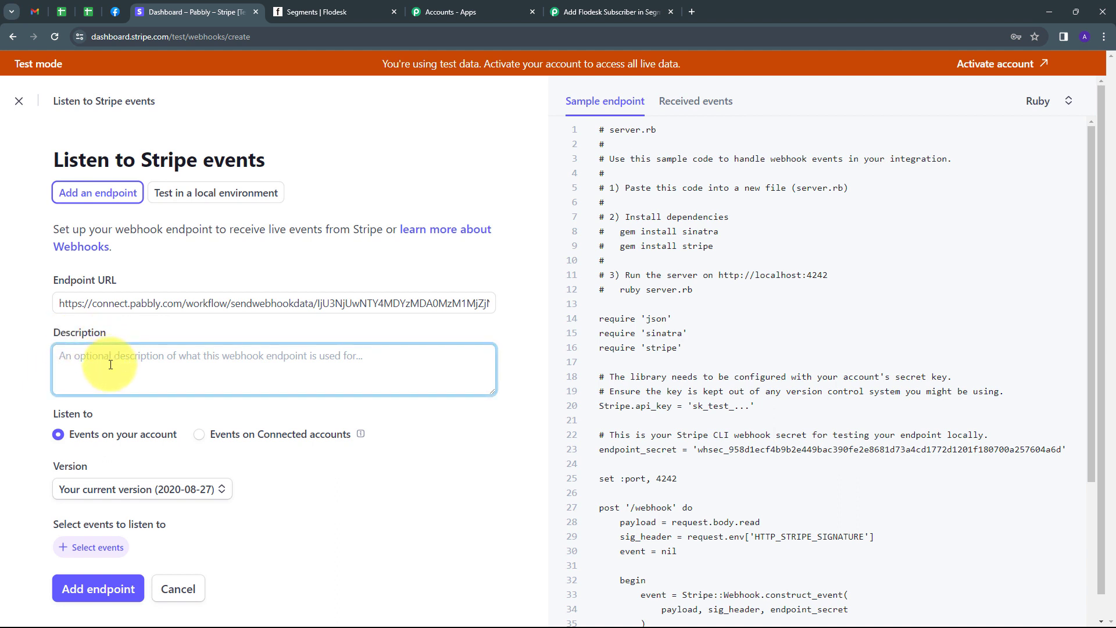
type("Testing")
scroll(117, 378, "down", 1)
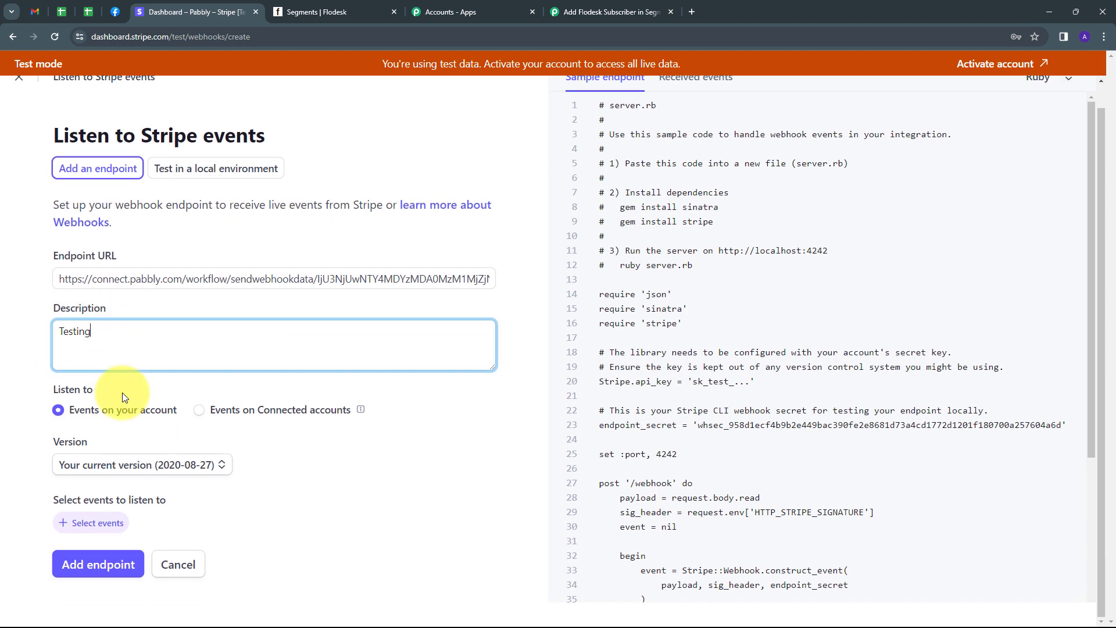
Step: Select the checkout.session.completed event and add the endpoint
left_click(91, 527)
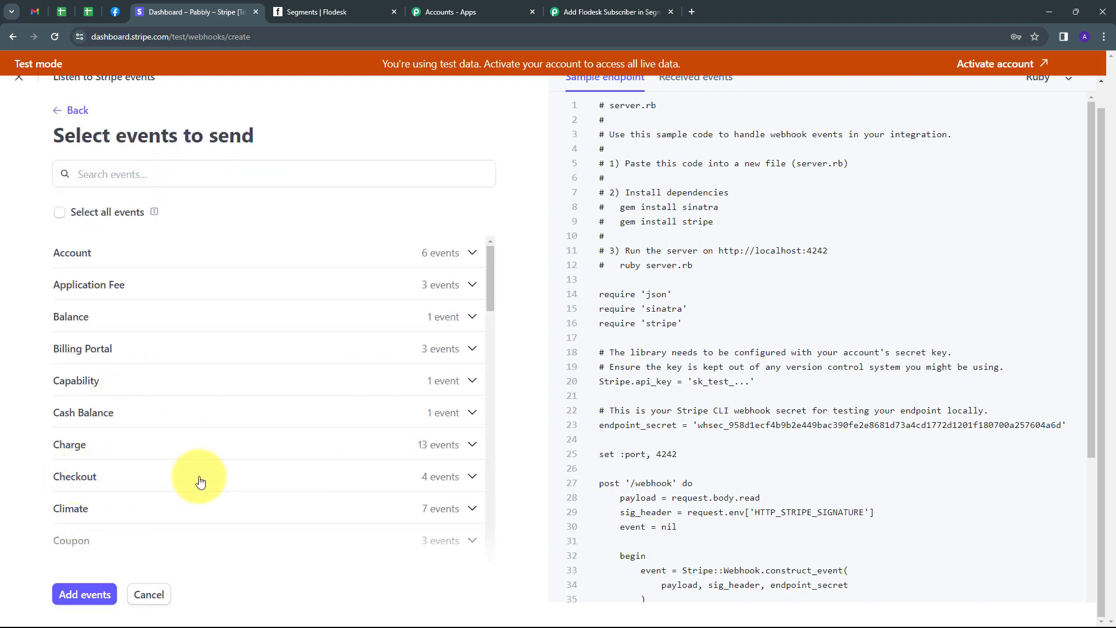
left_click(445, 478)
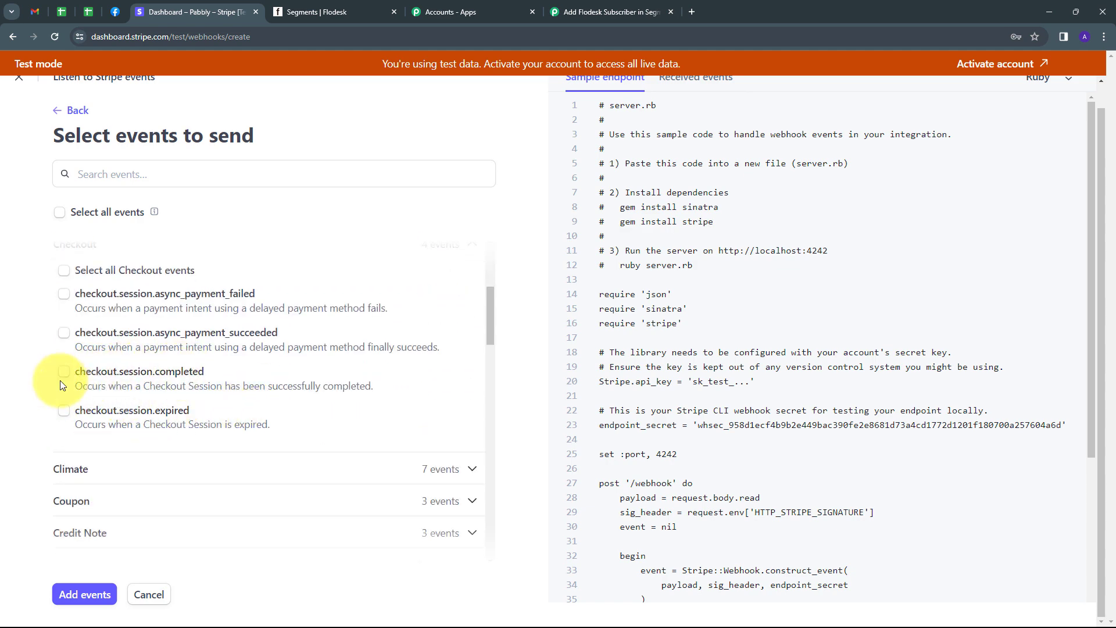
left_click(63, 373)
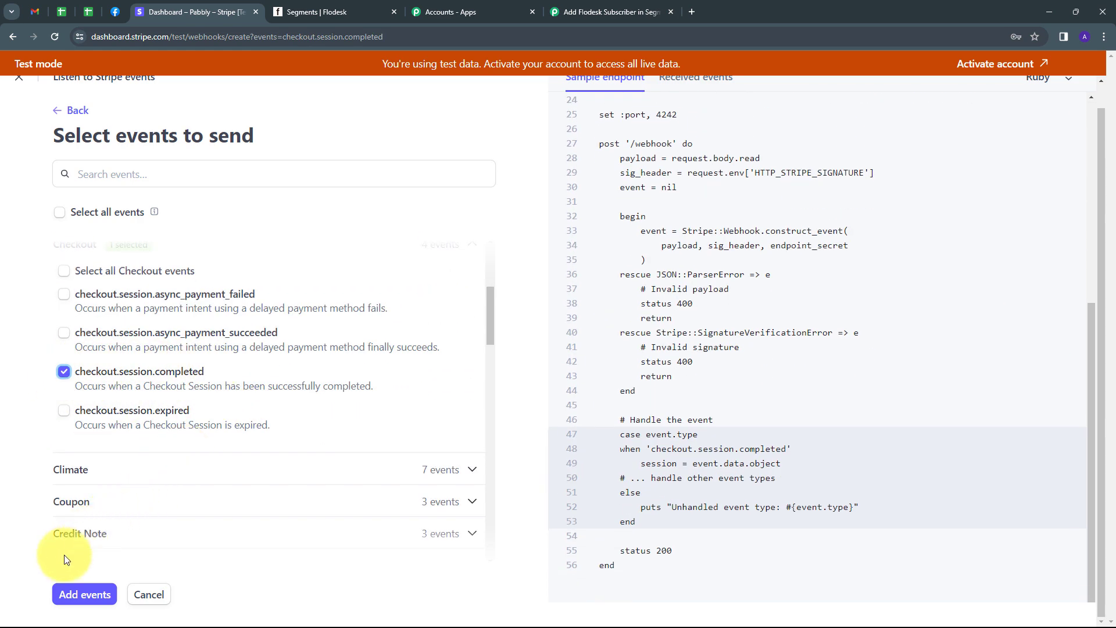
left_click(85, 595)
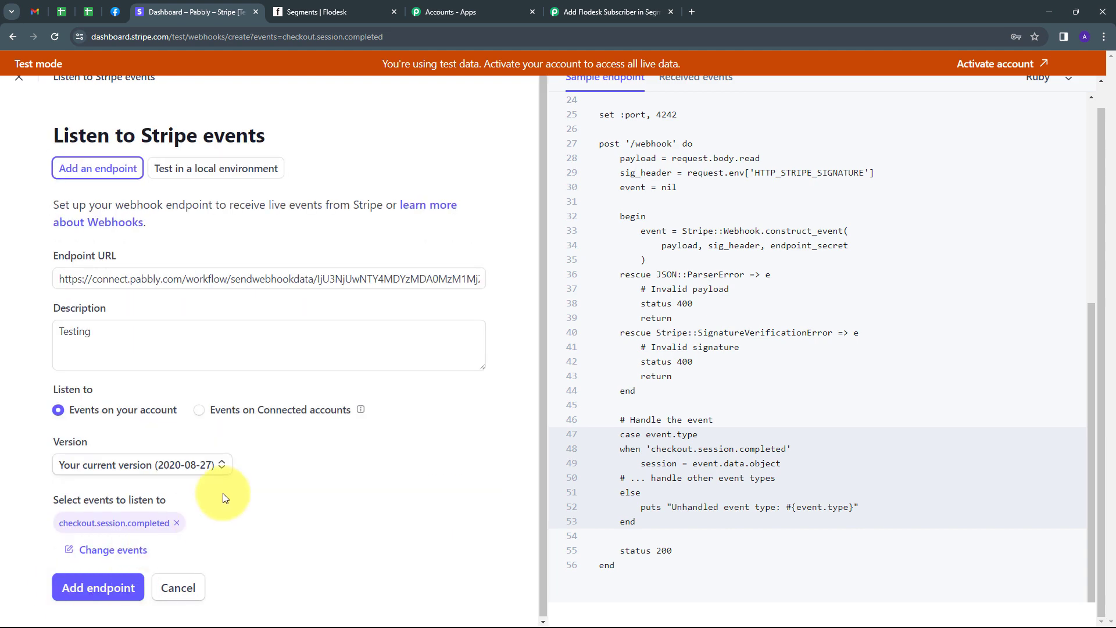
left_click(92, 589)
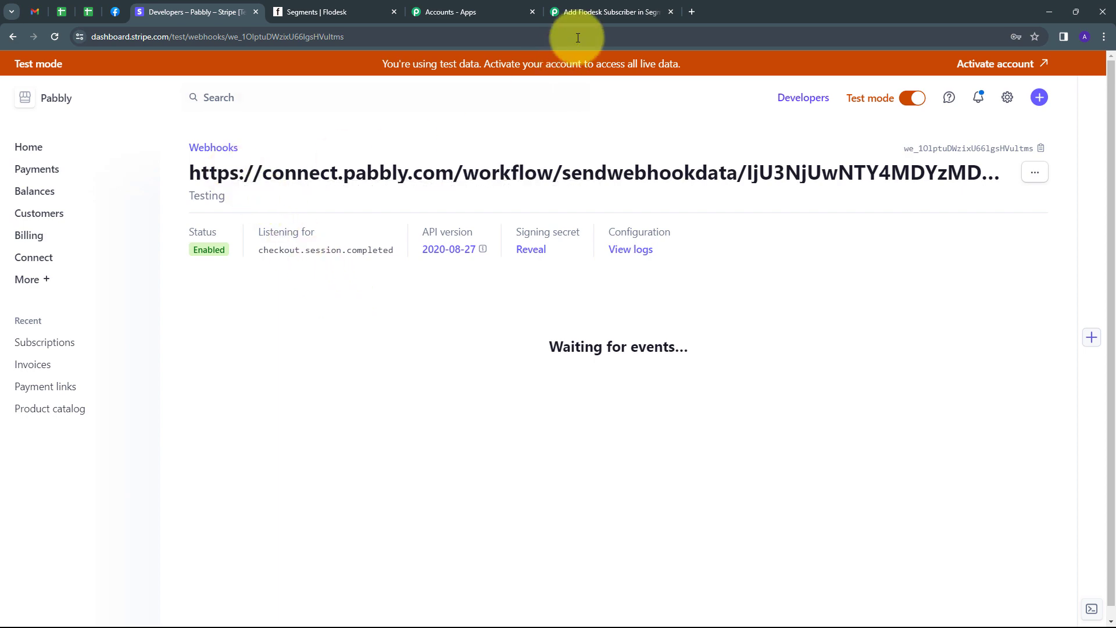
Step: Check that the Pabbly trigger is waiting for a webhook response, then return to Stripe
left_click(594, 12)
scroll(364, 286, "down", 2)
scroll(364, 286, "down", 1)
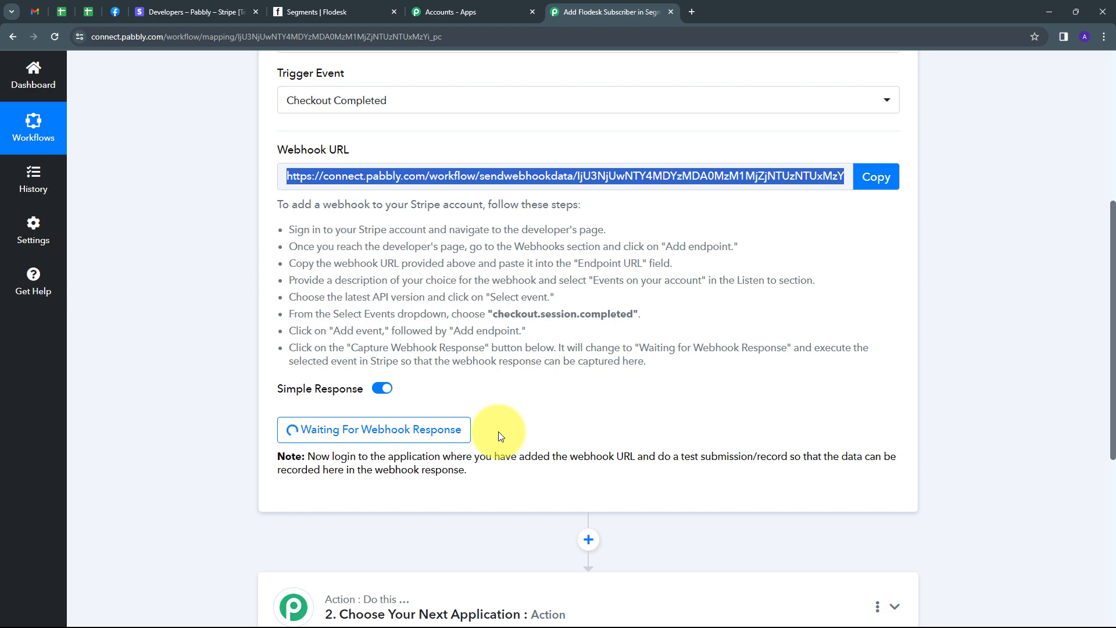
left_click(163, 4)
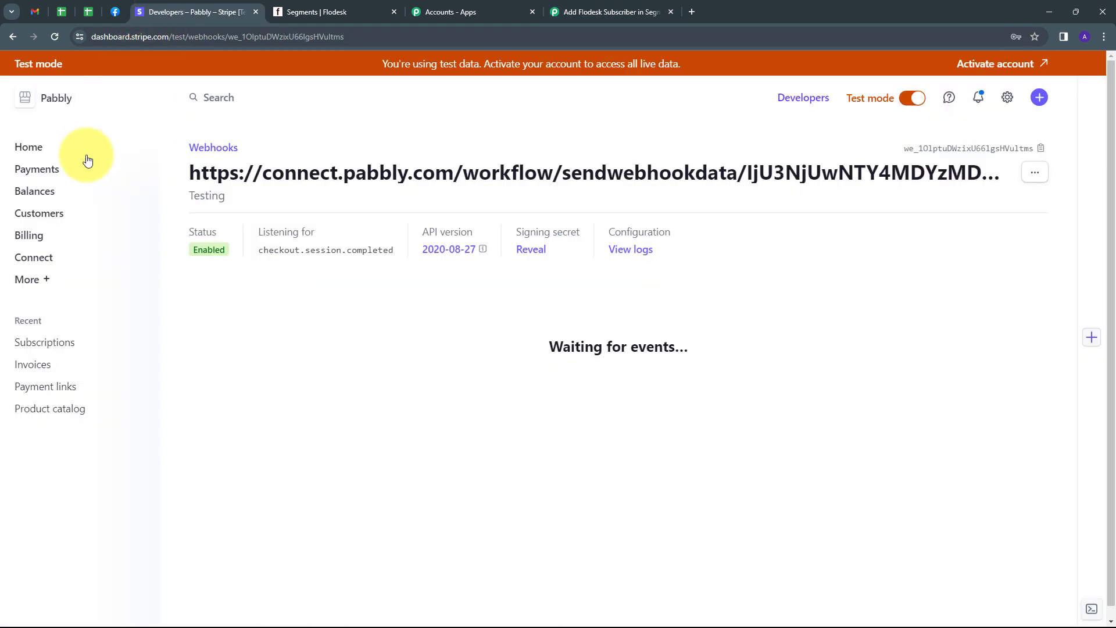
Step: Copy the Spoken English payment link from Stripe's Payment links list
left_click(47, 382)
scroll(558, 256, "down", 1)
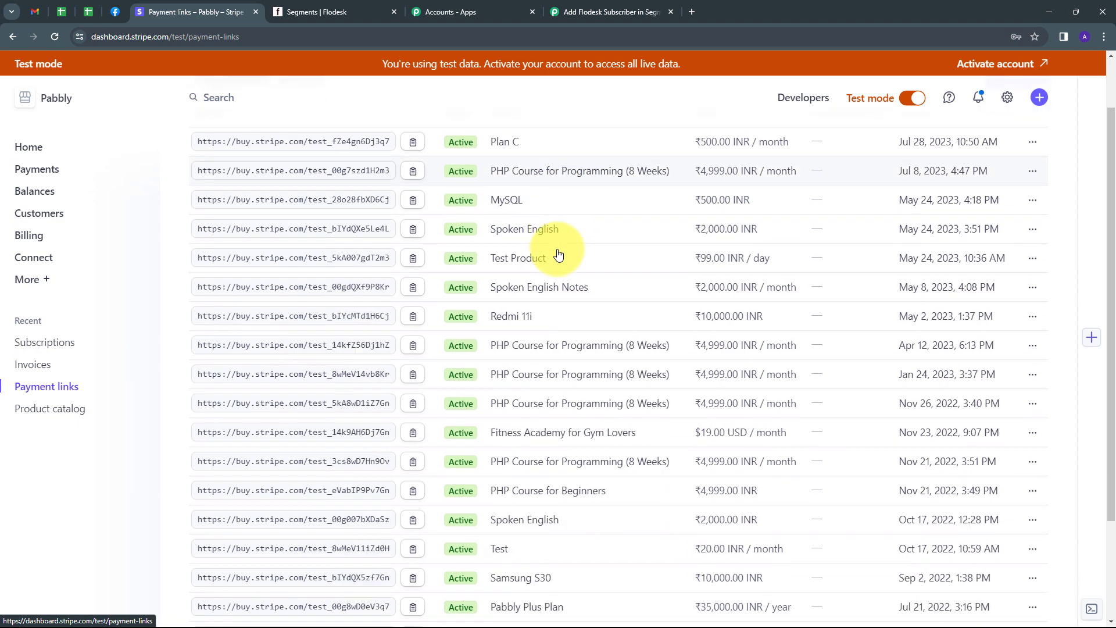
scroll(558, 254, "down", 1)
scroll(558, 254, "up", 3)
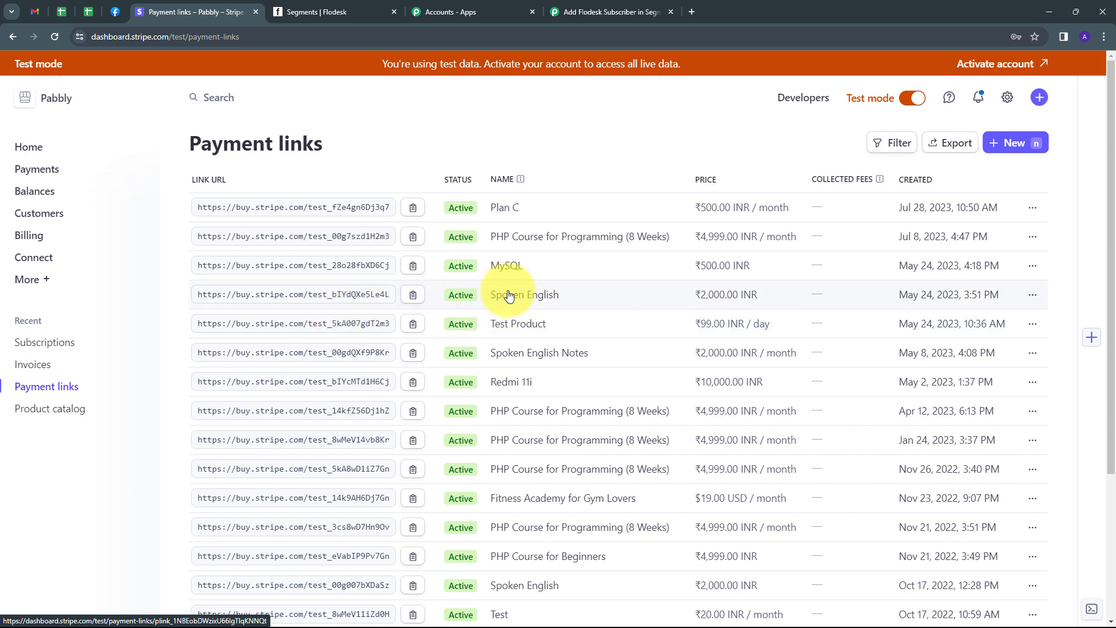
left_click(410, 297)
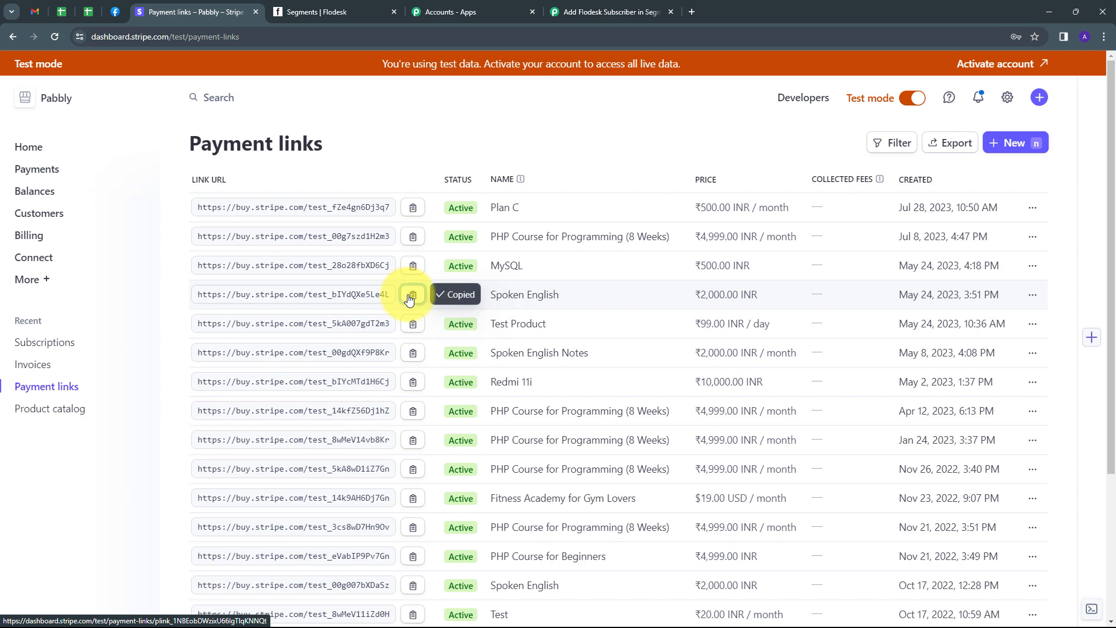
Step: Open the copied Spoken English payment link in a new tab
left_click(692, 12)
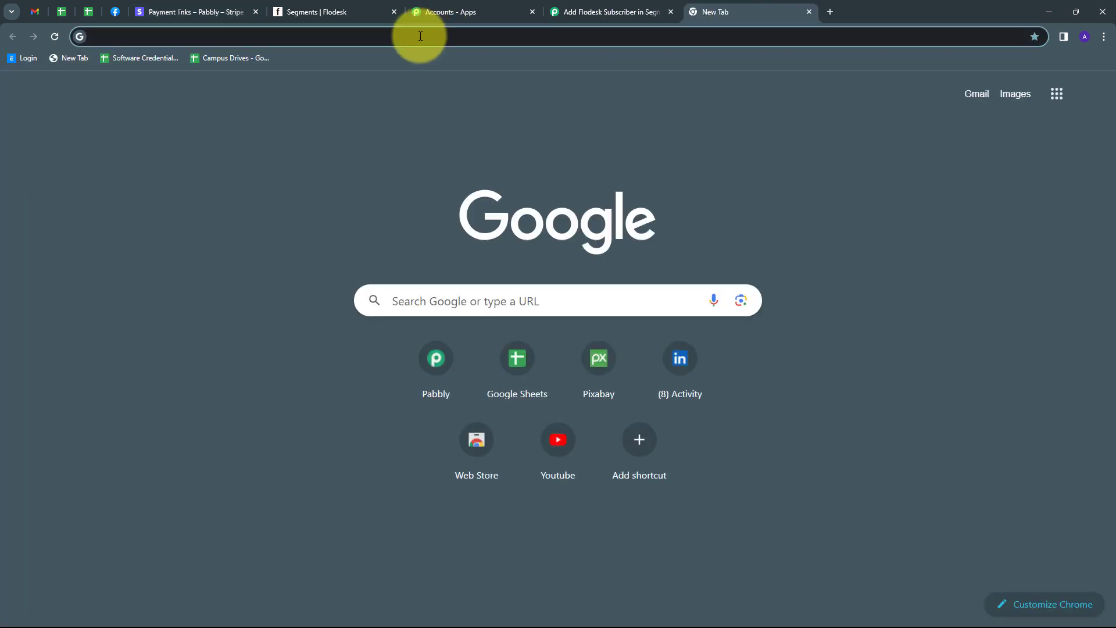
key("ctrl+v")
key("Return")
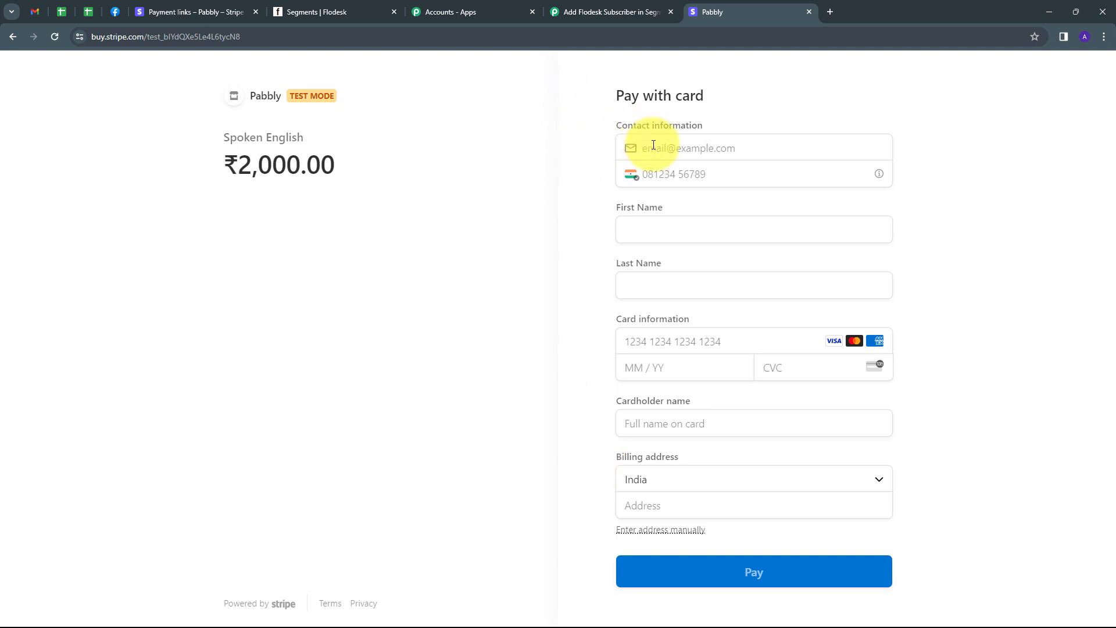
Step: Enter the buyer's e-mail, phone number, first name and last name
left_click(654, 145)
key("ctrl+v")
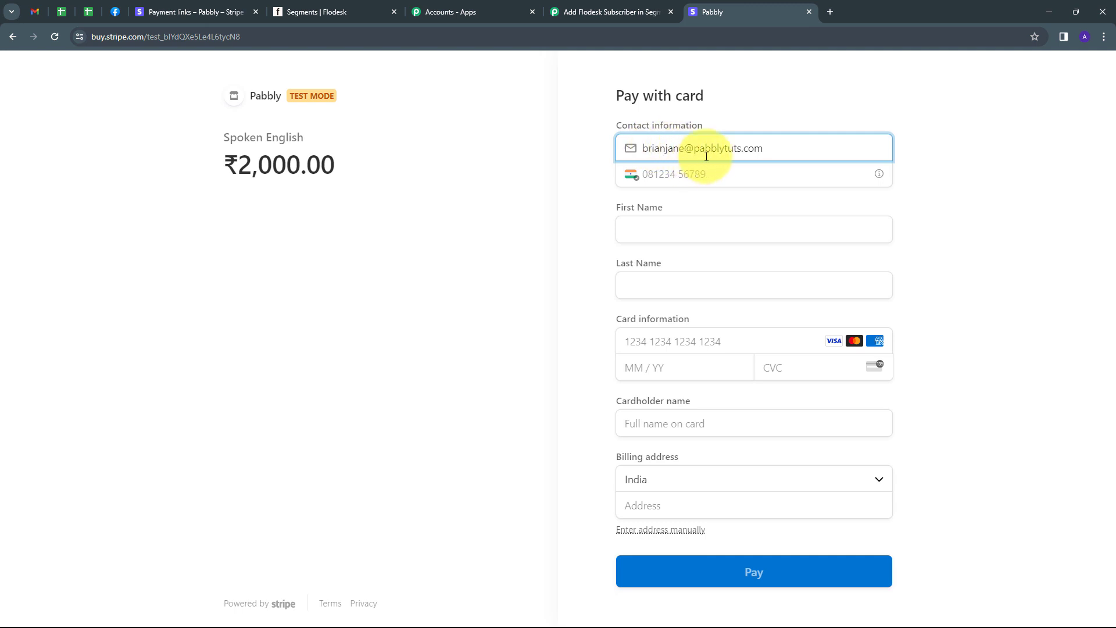
left_click(690, 172)
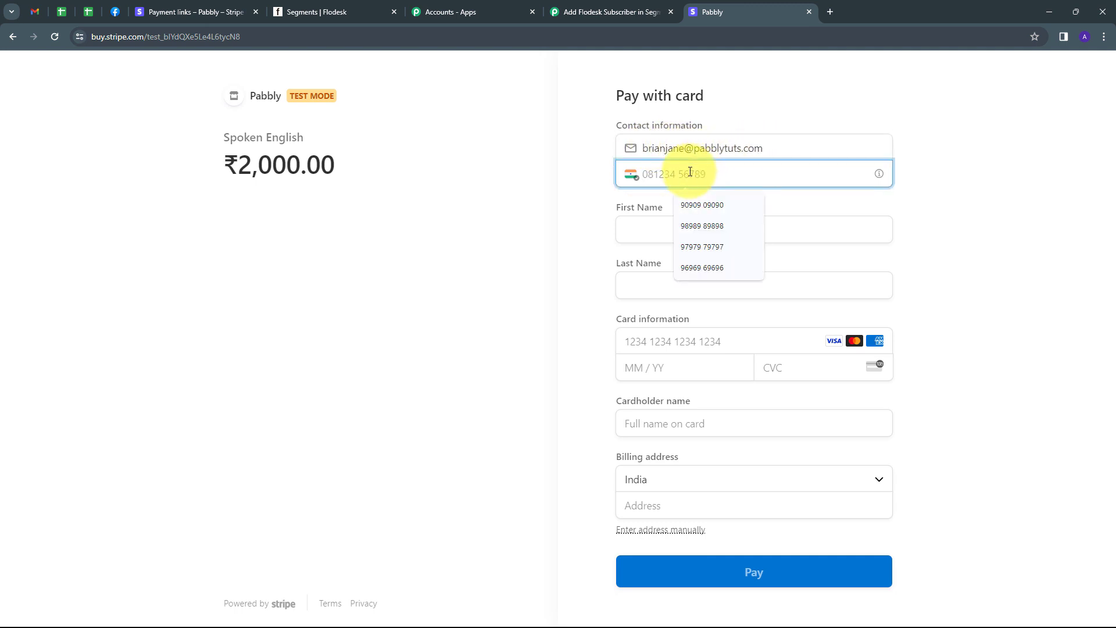
type("9292929292")
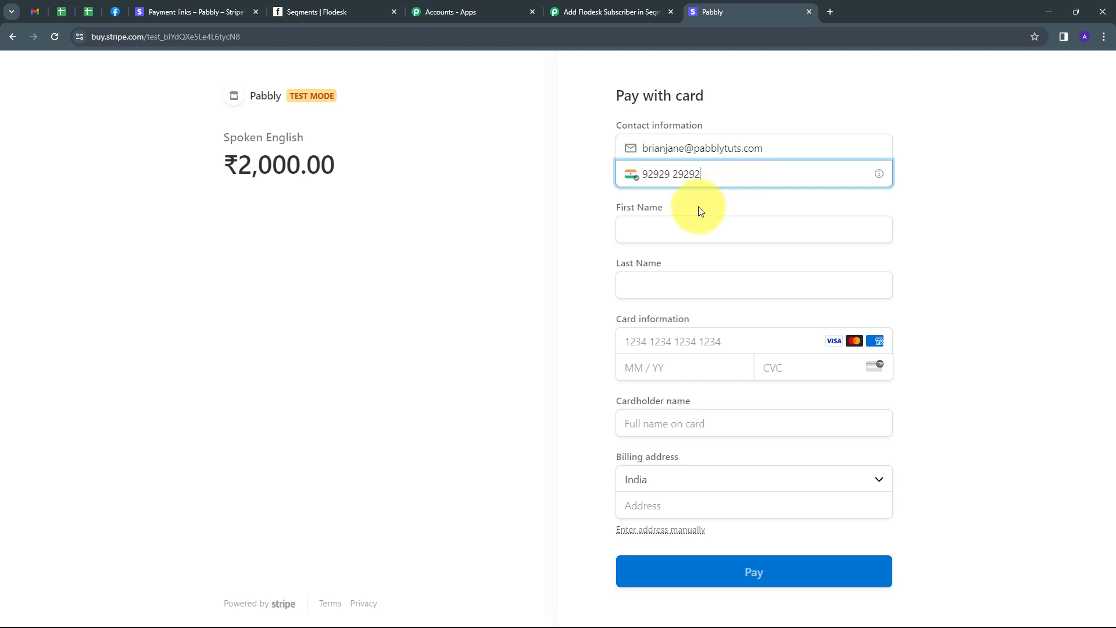
left_click(656, 228)
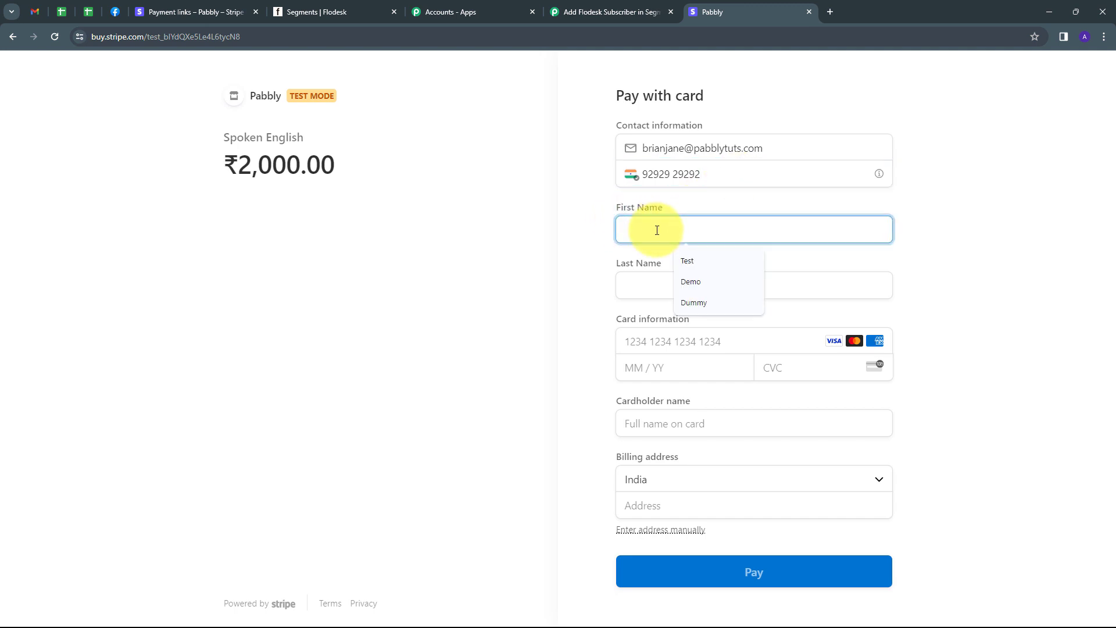
type("Brian")
left_click(644, 289)
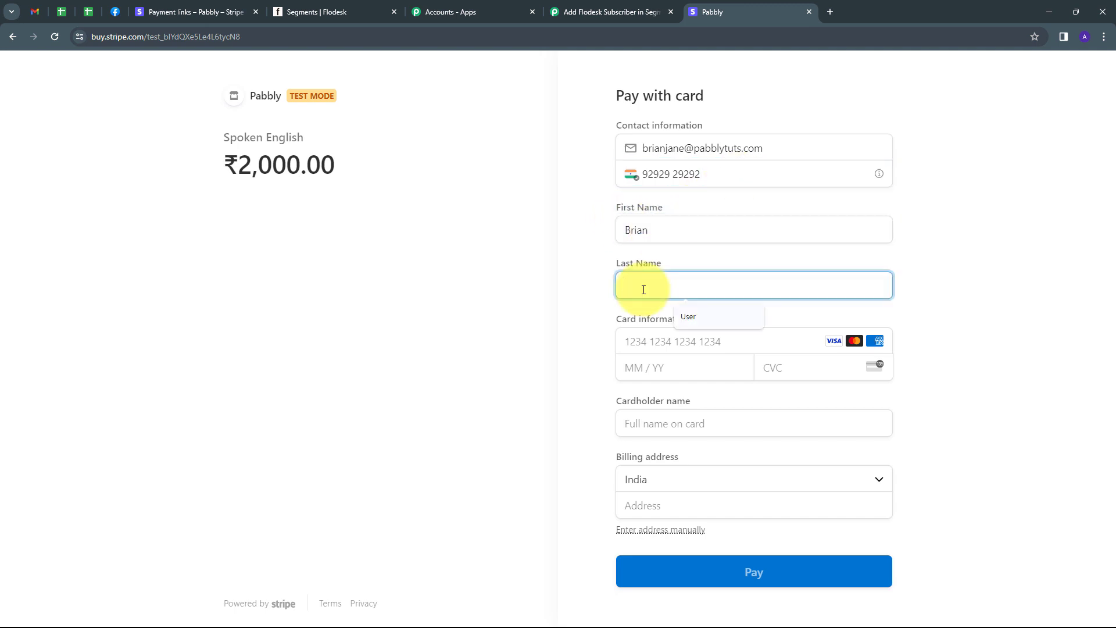
type("jane")
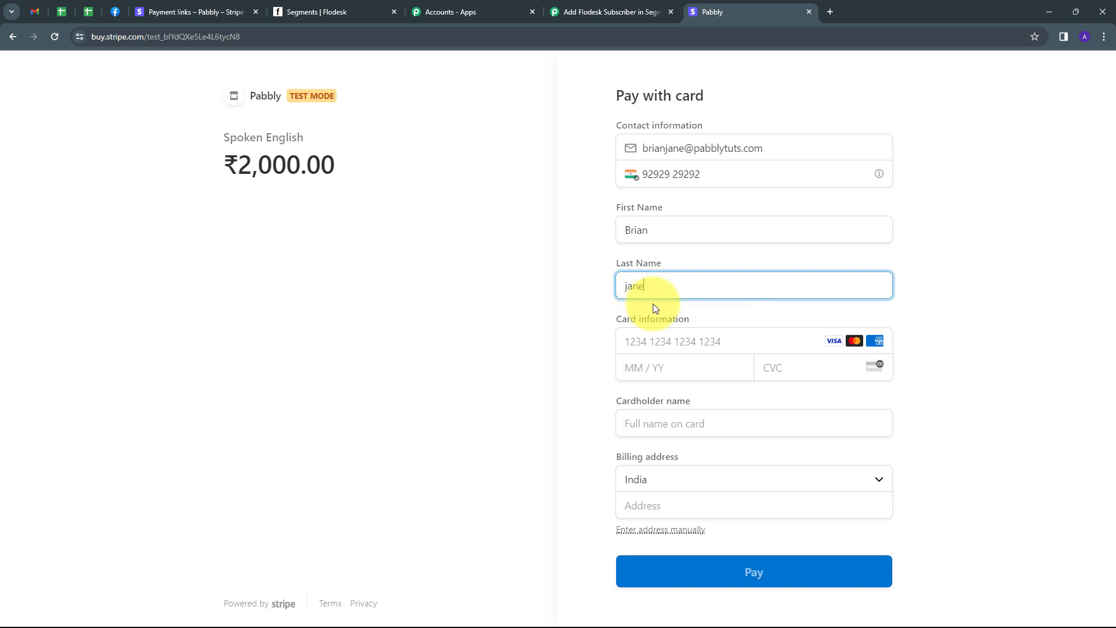
Step: Enter the test card number, expiry 06/25 and the cardholder's name
left_click(684, 344)
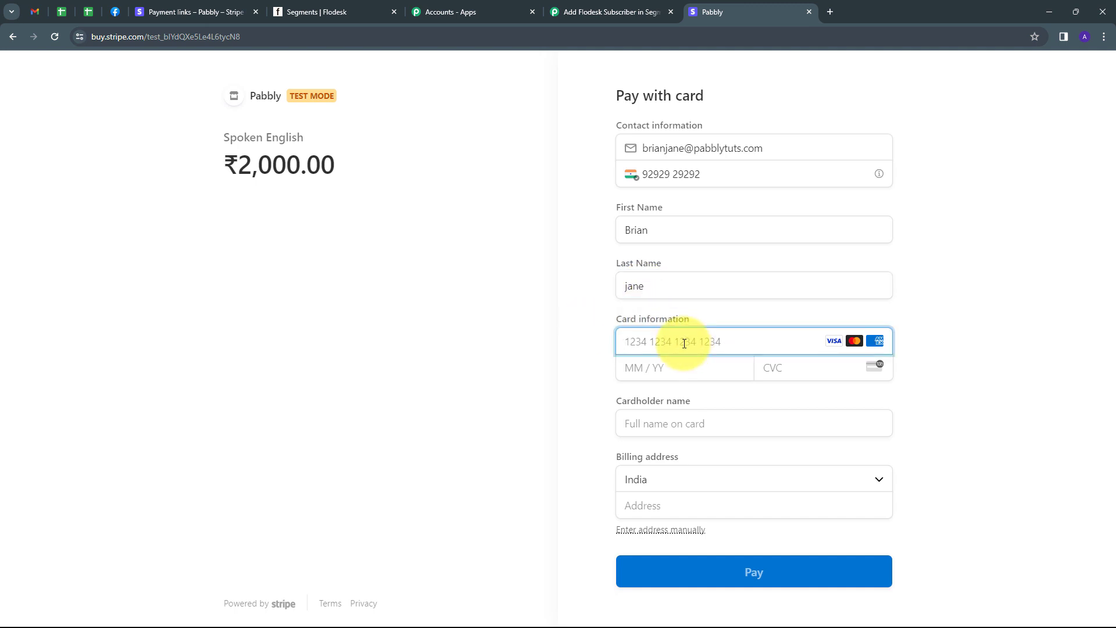
key("ctrl+v")
left_click(652, 368)
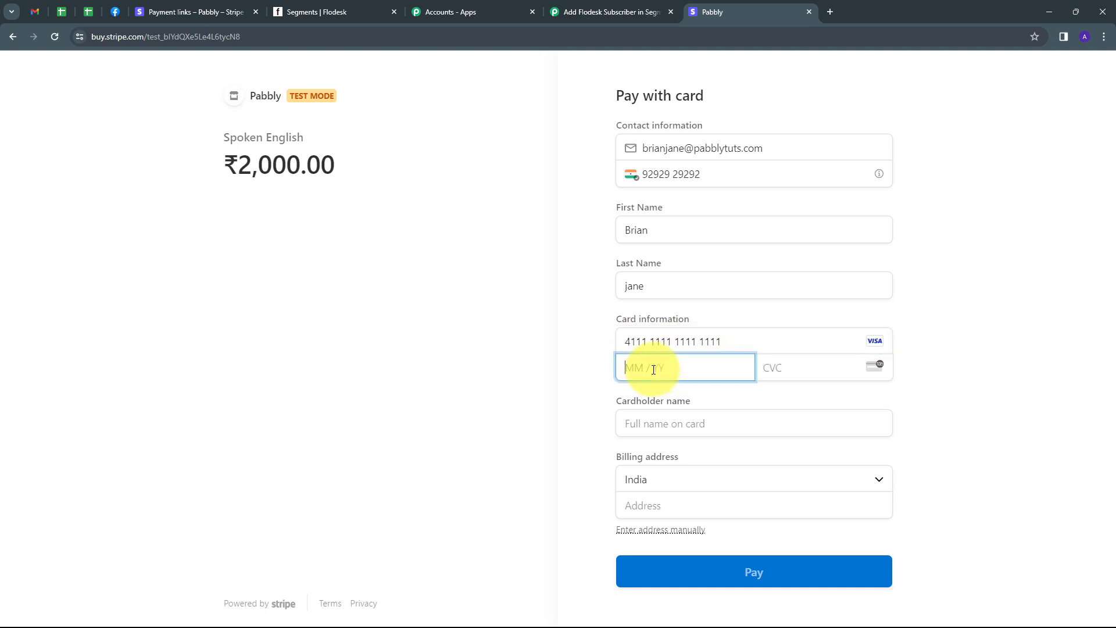
type("0625")
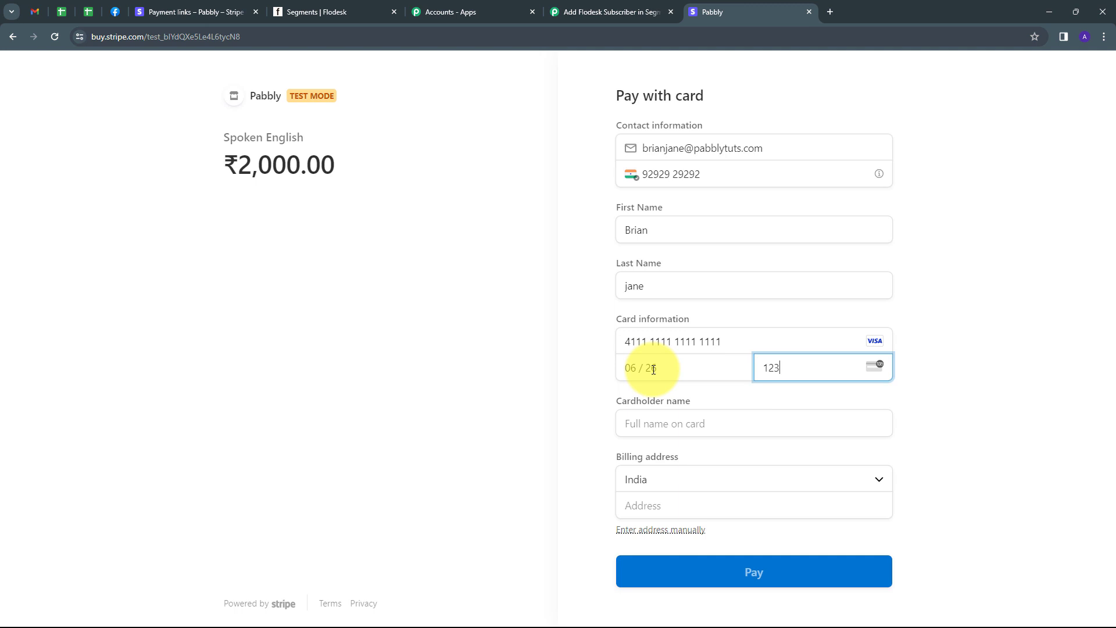
key("Tab")
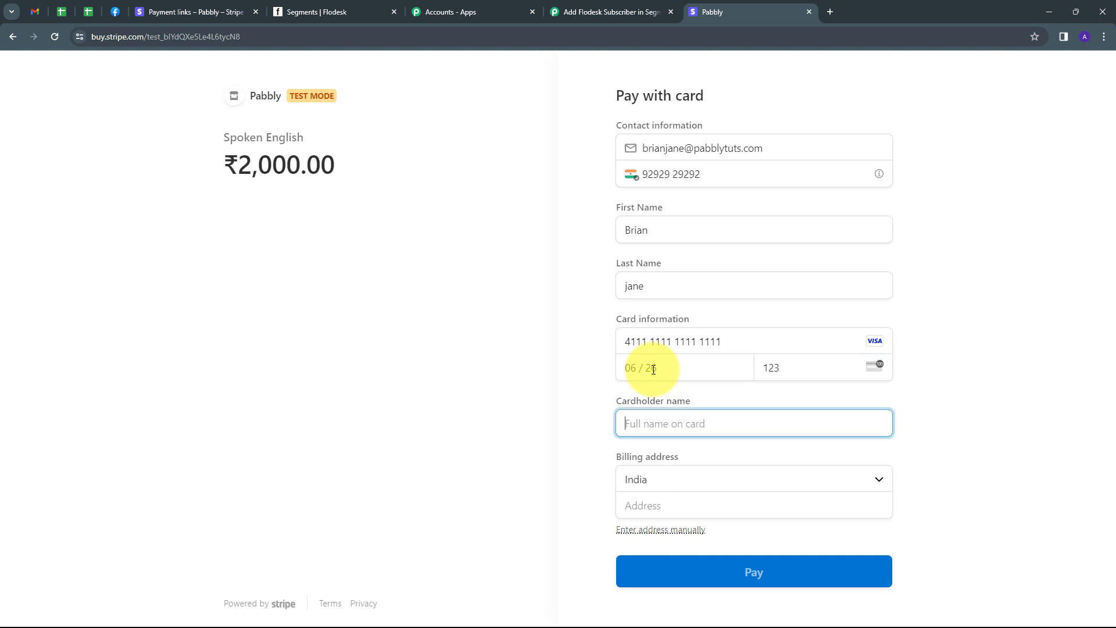
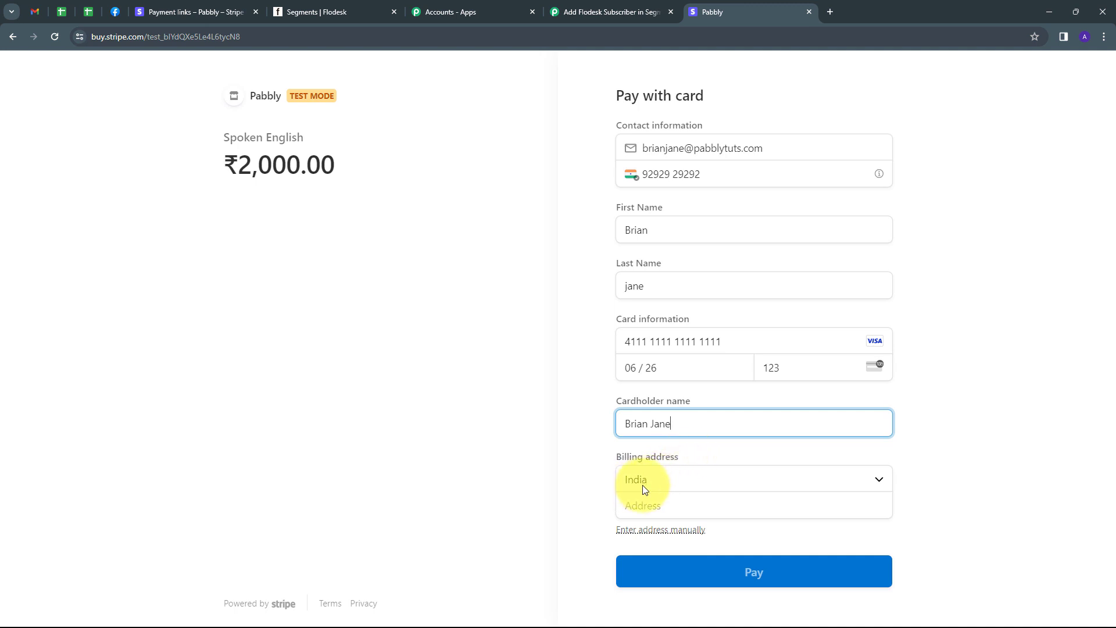
Step: Fill in the billing address, city, PIN code and state, then pay ₹2,000.00
left_click(671, 505)
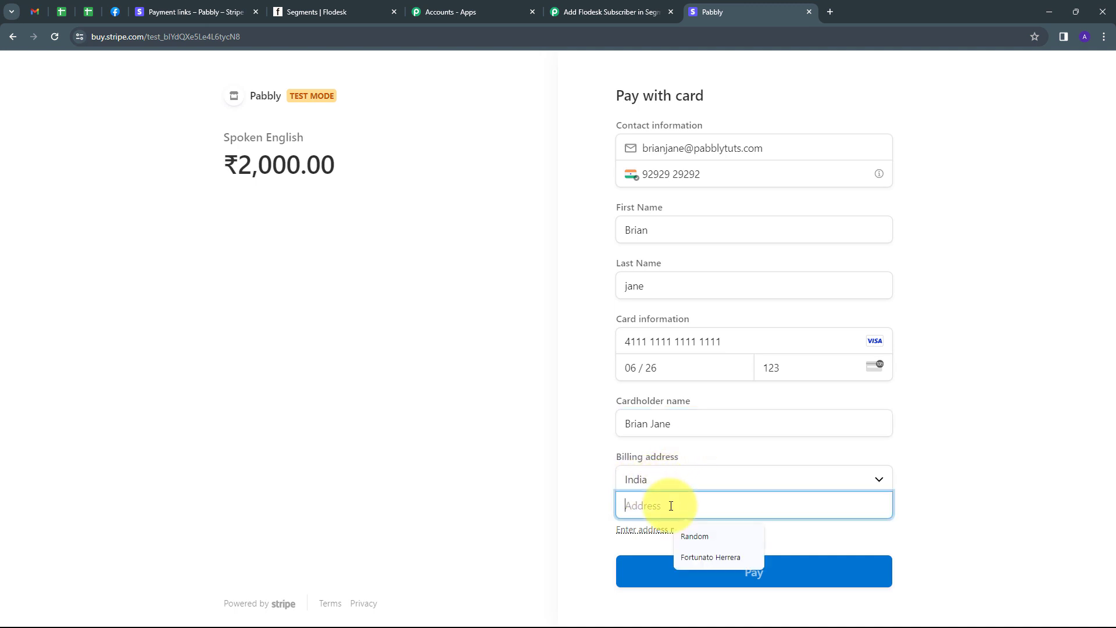
left_click(682, 536)
type("R")
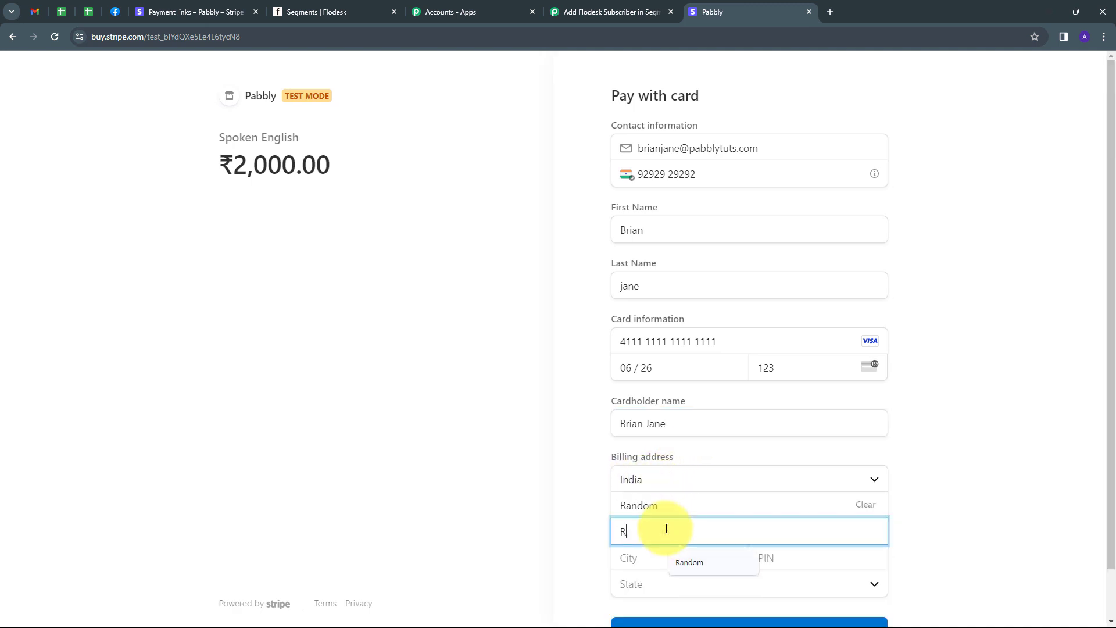
type("andom")
key("Tab")
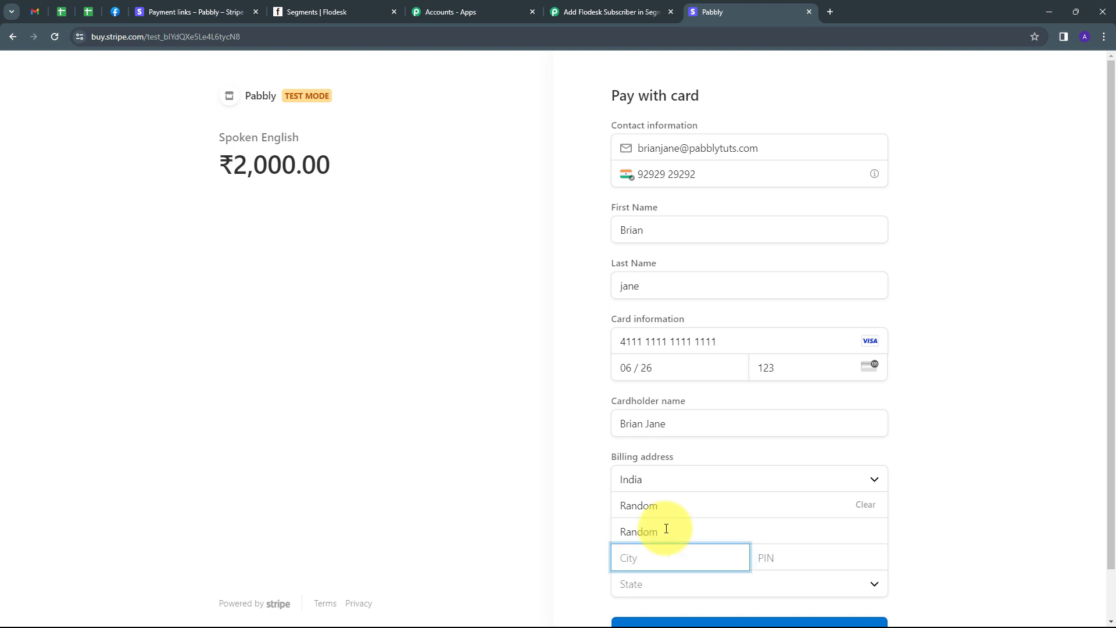
type("Bhopal")
key("Tab")
type("4111")
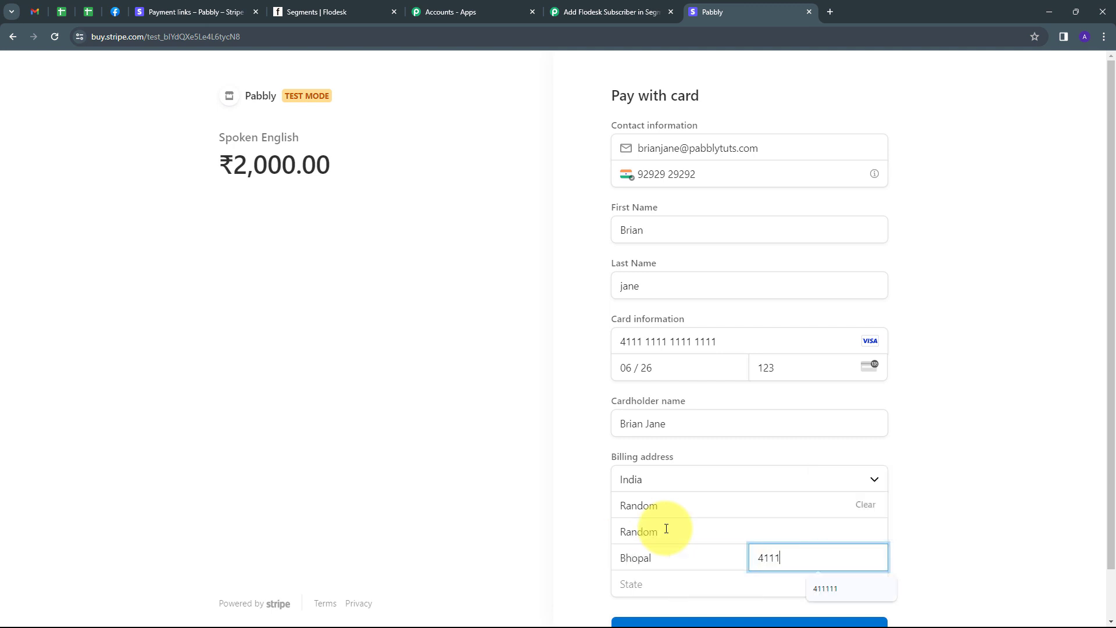
type("11")
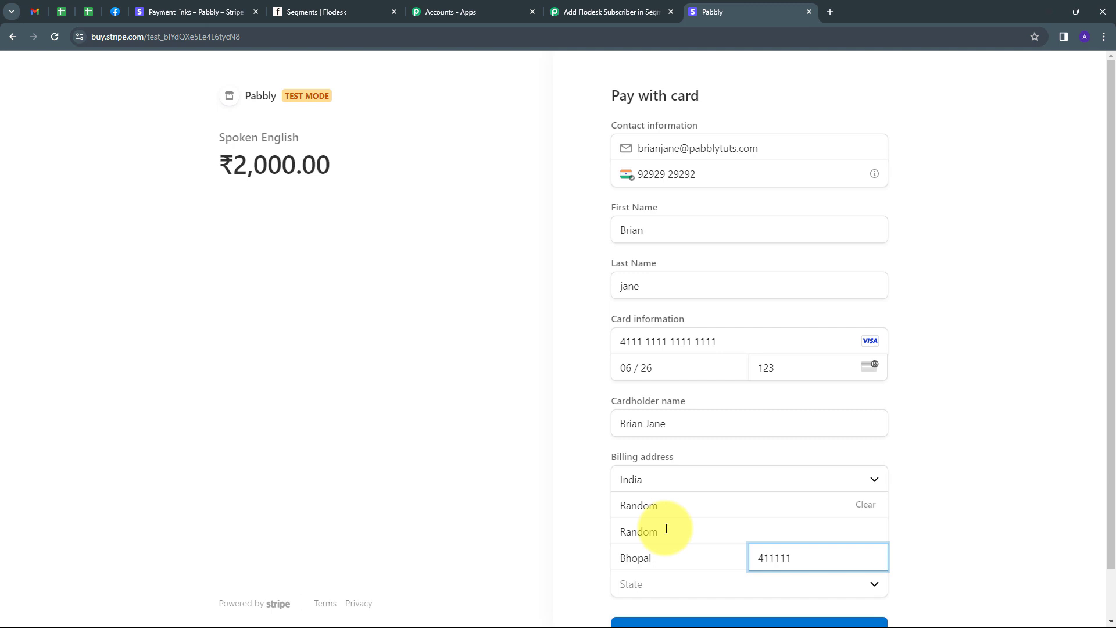
left_click(647, 586)
left_click(657, 560)
scroll(704, 535, "down", 1)
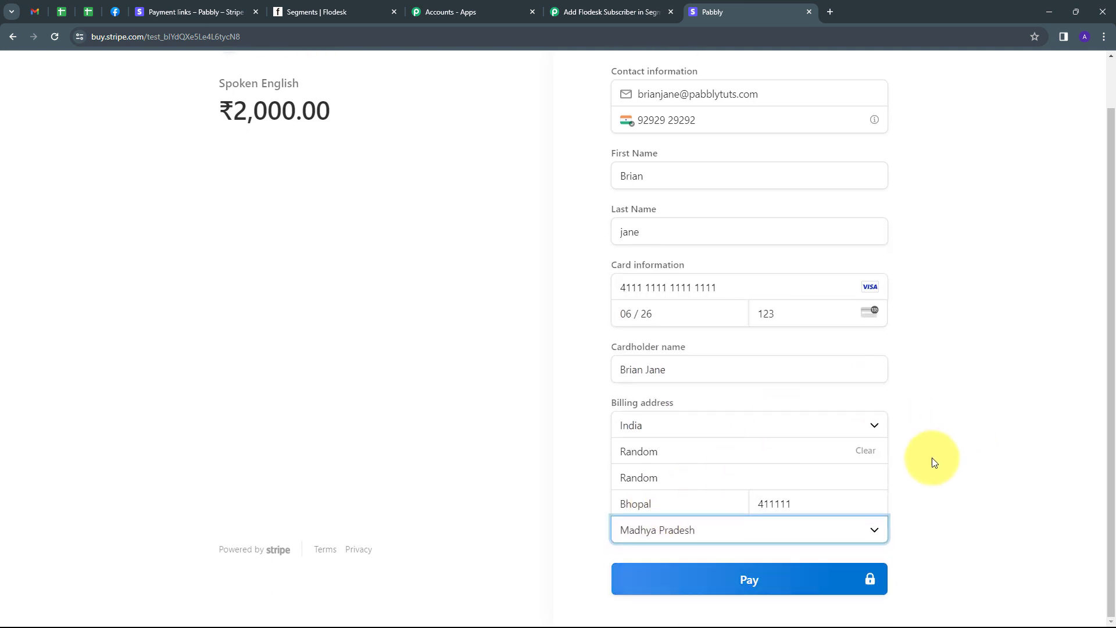
left_click(748, 581)
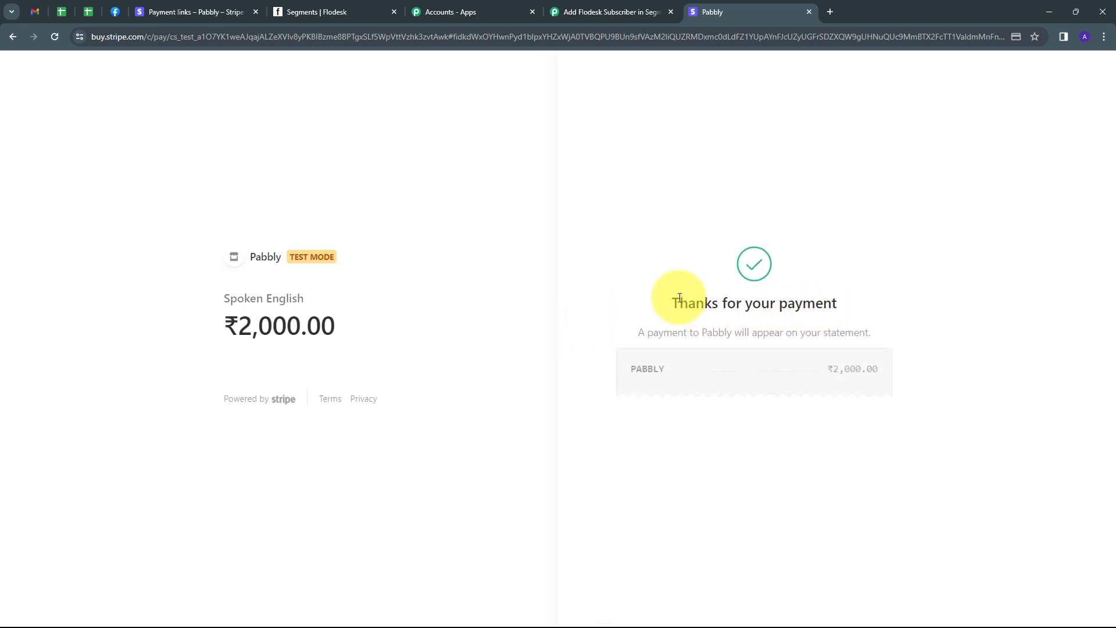
Step: In the Pabbly workflow, inspect the captured event type, customer name and e-mail
left_click(592, 14)
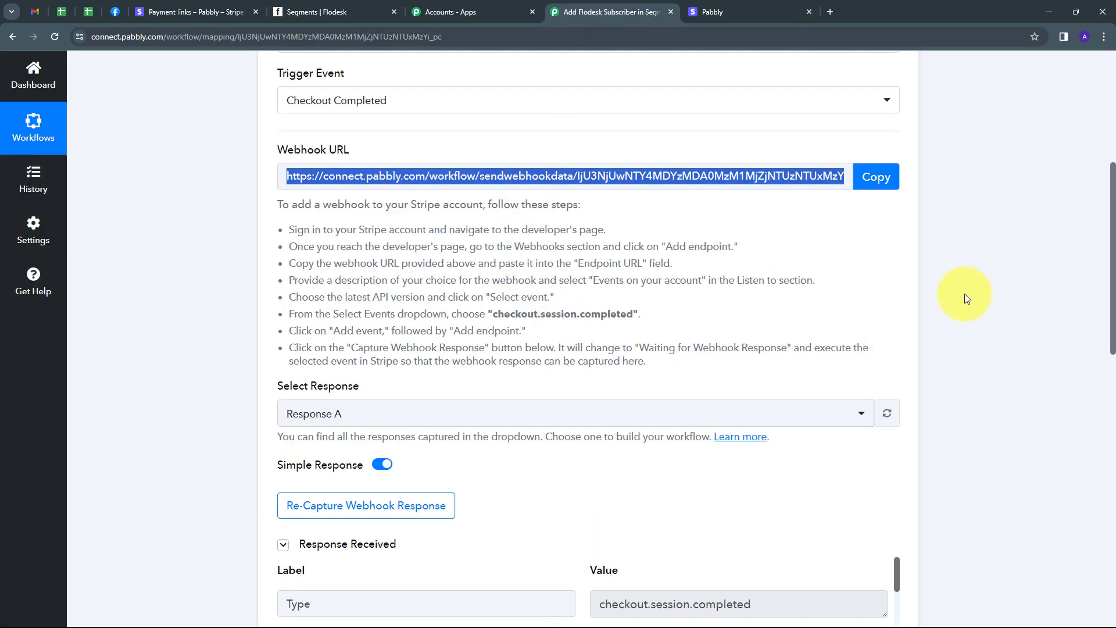
scroll(968, 281, "down", 6)
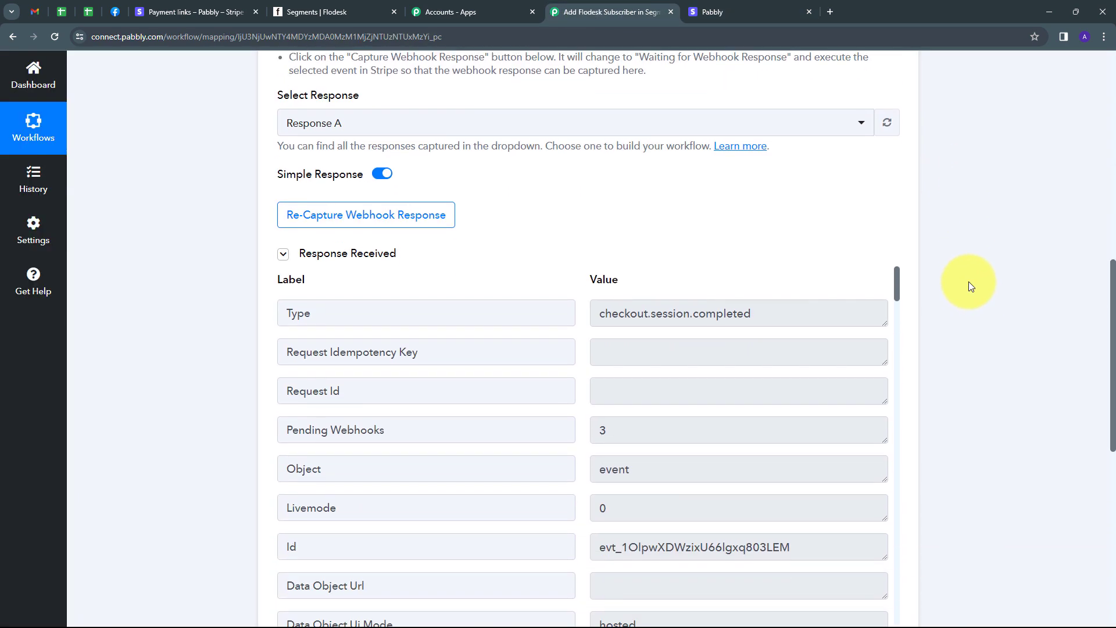
left_click_drag(752, 257, 568, 257)
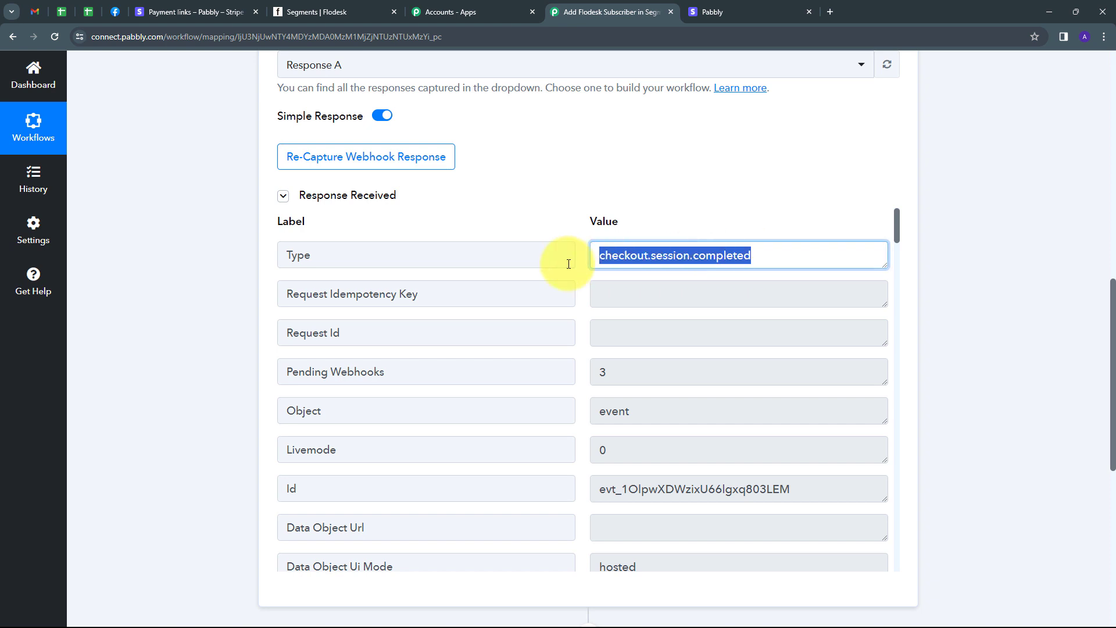
scroll(715, 314, "down", 10)
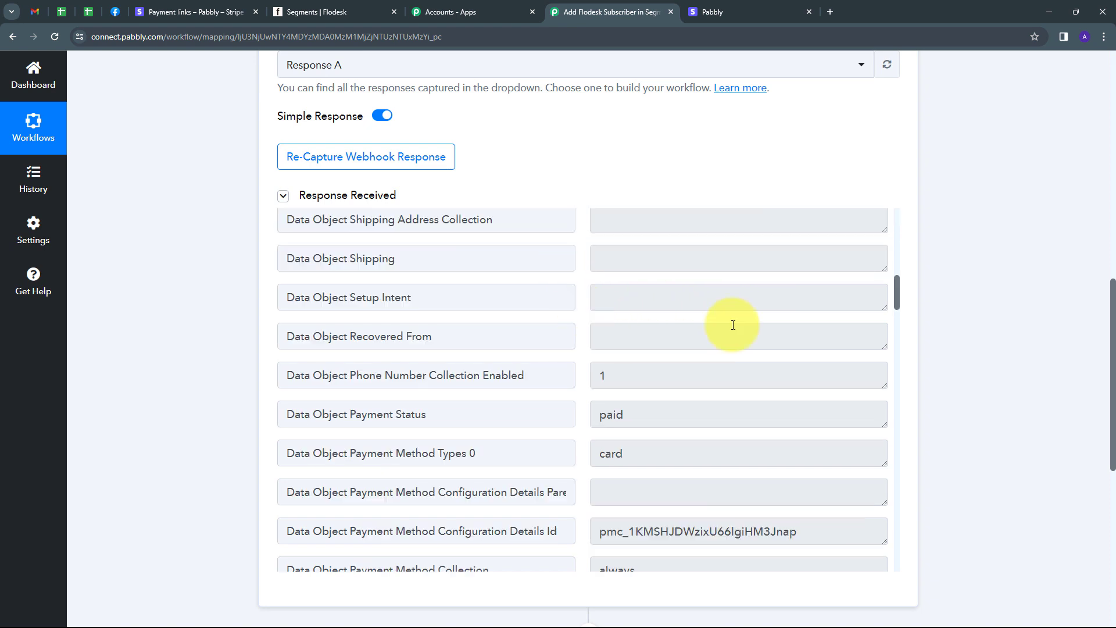
scroll(733, 325, "down", 15)
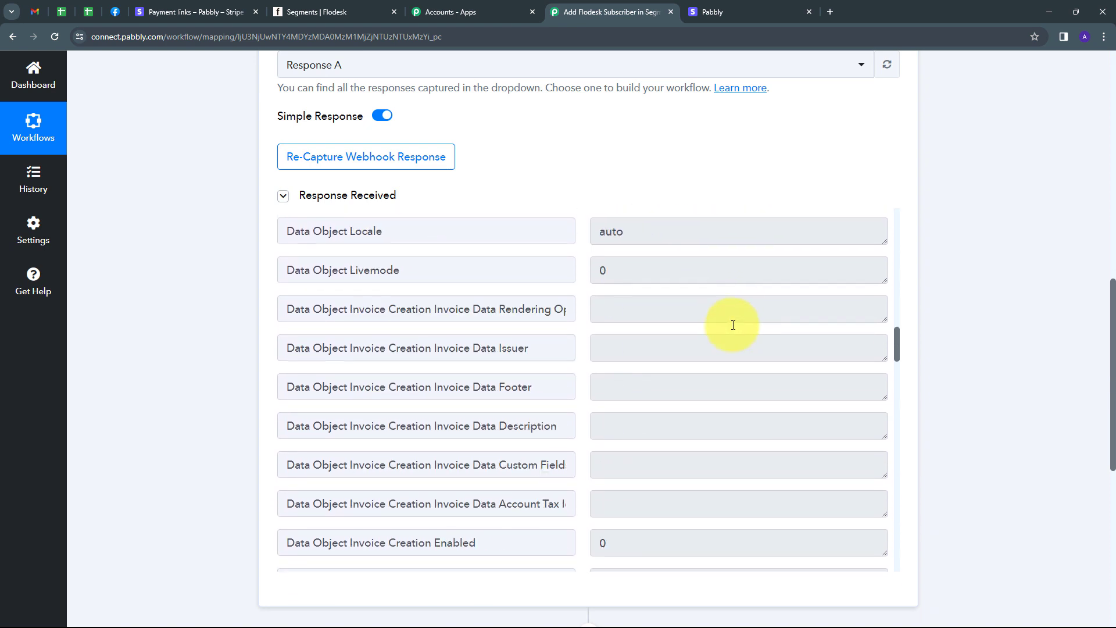
scroll(734, 329, "up", 1)
left_click_drag(705, 318, 578, 326)
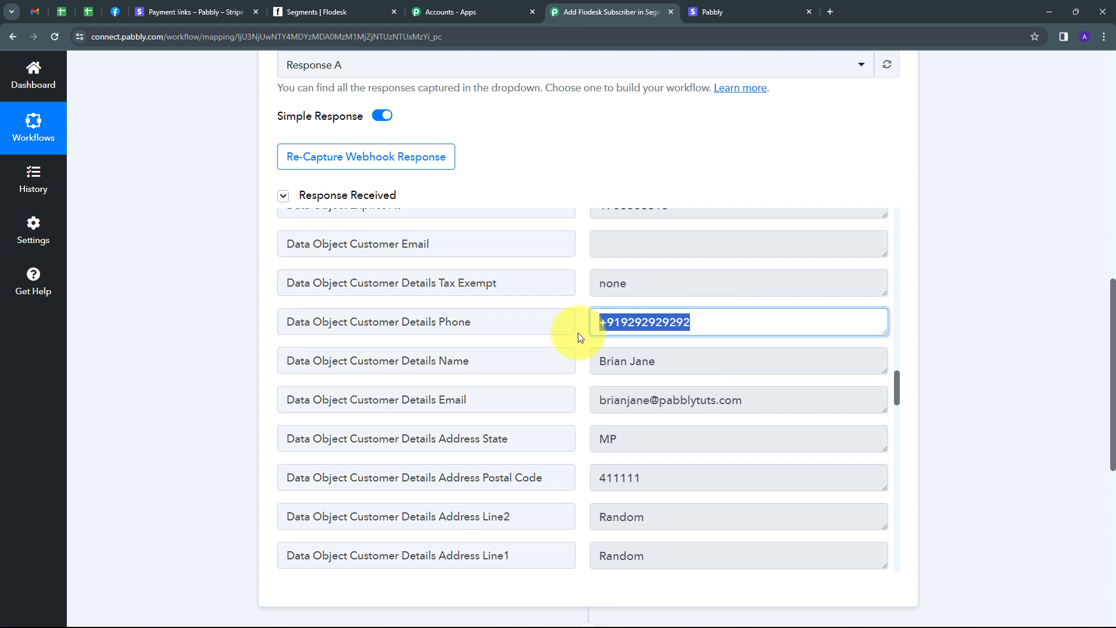
left_click(665, 364)
left_click_drag(665, 364, 599, 364)
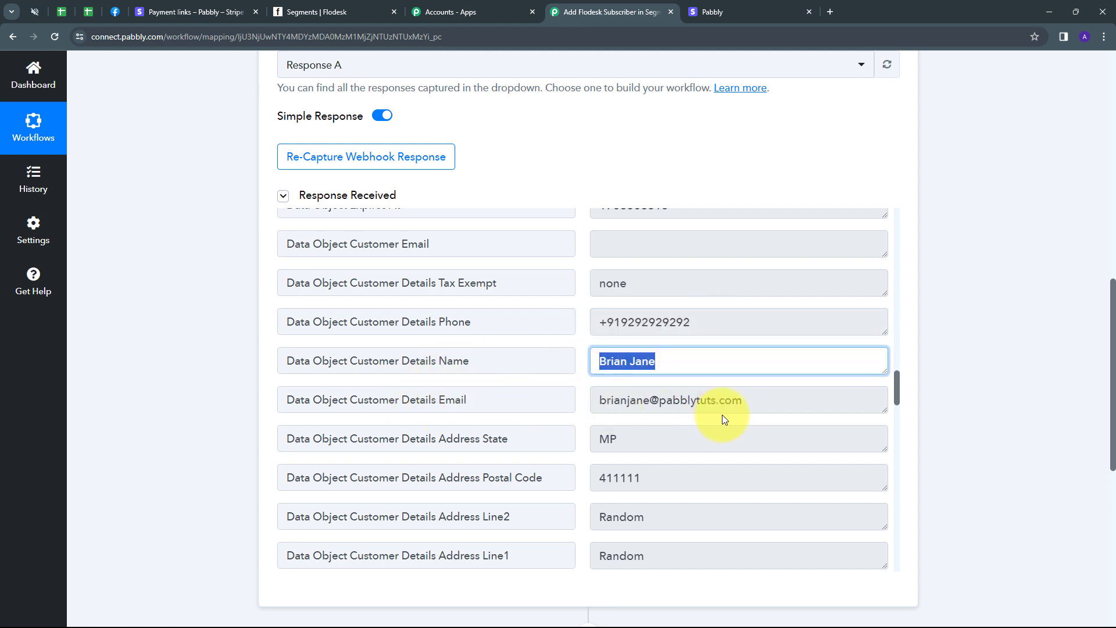
left_click_drag(760, 404, 587, 406)
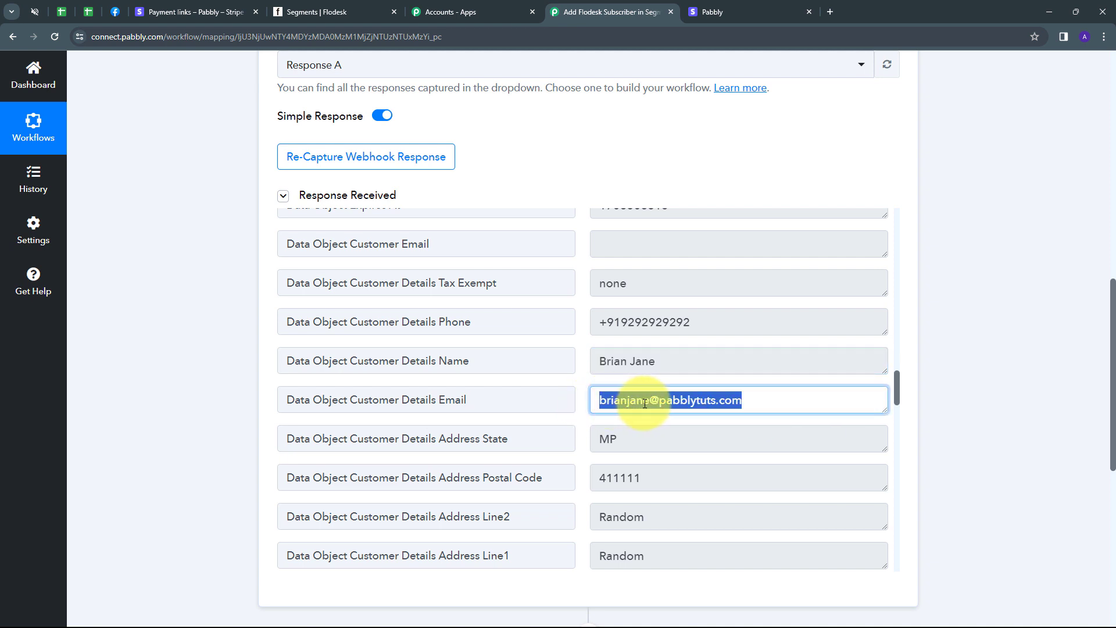
Step: Review the captured address details and the amount total of 200000
scroll(715, 391, "down", 2)
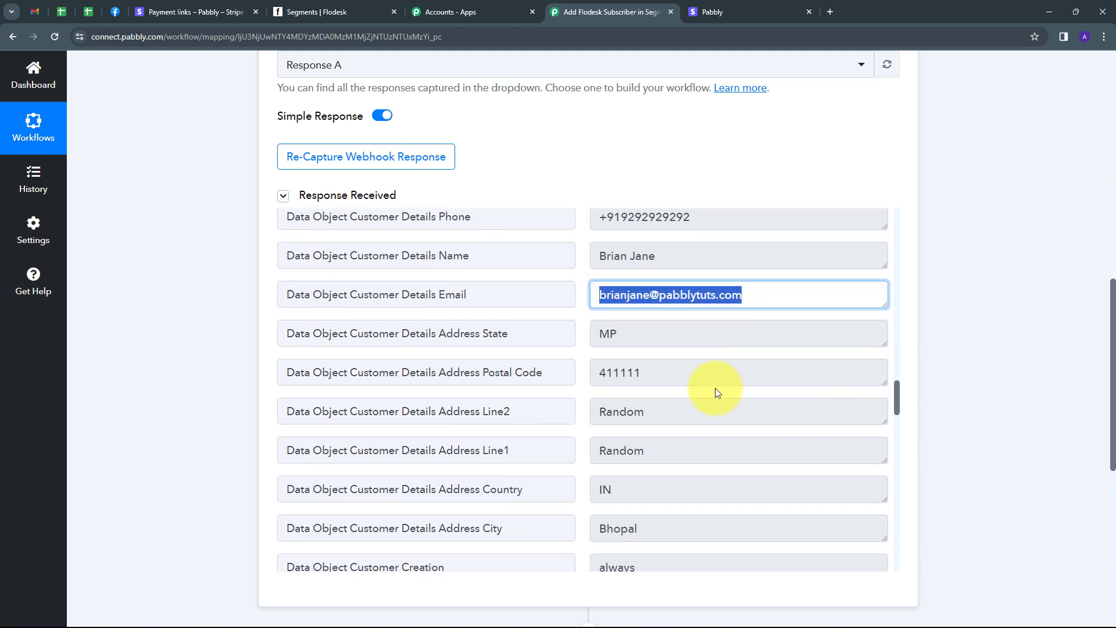
left_click_drag(659, 360, 592, 362)
left_click_drag(636, 323, 587, 323)
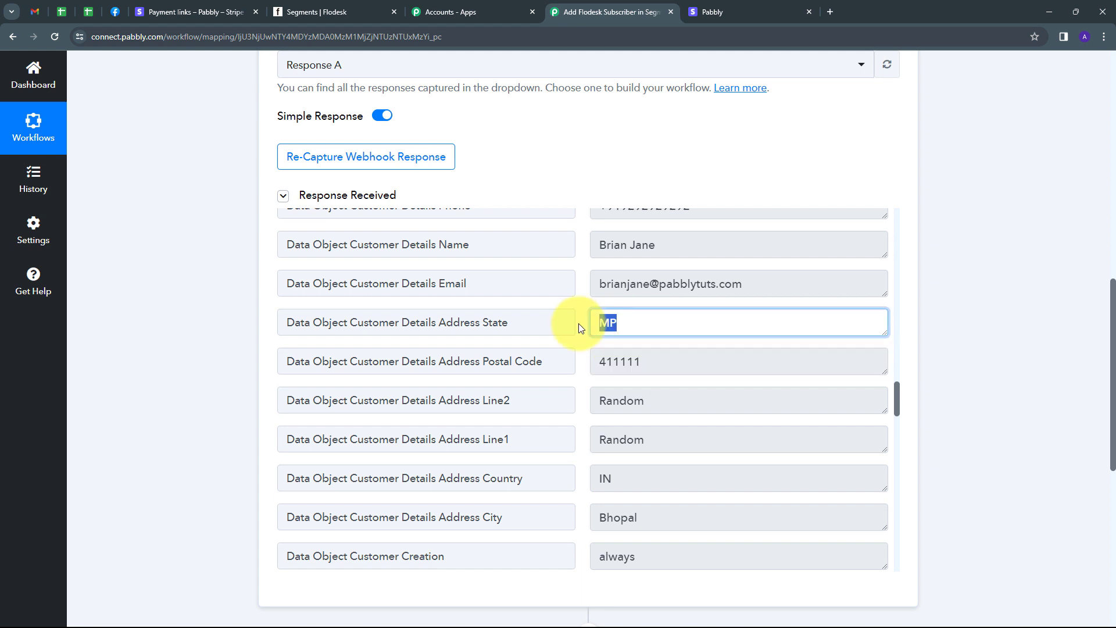
left_click_drag(668, 412, 564, 400)
scroll(695, 465, "down", 1)
scroll(631, 421, "down", 1)
left_click_drag(631, 421, 605, 419)
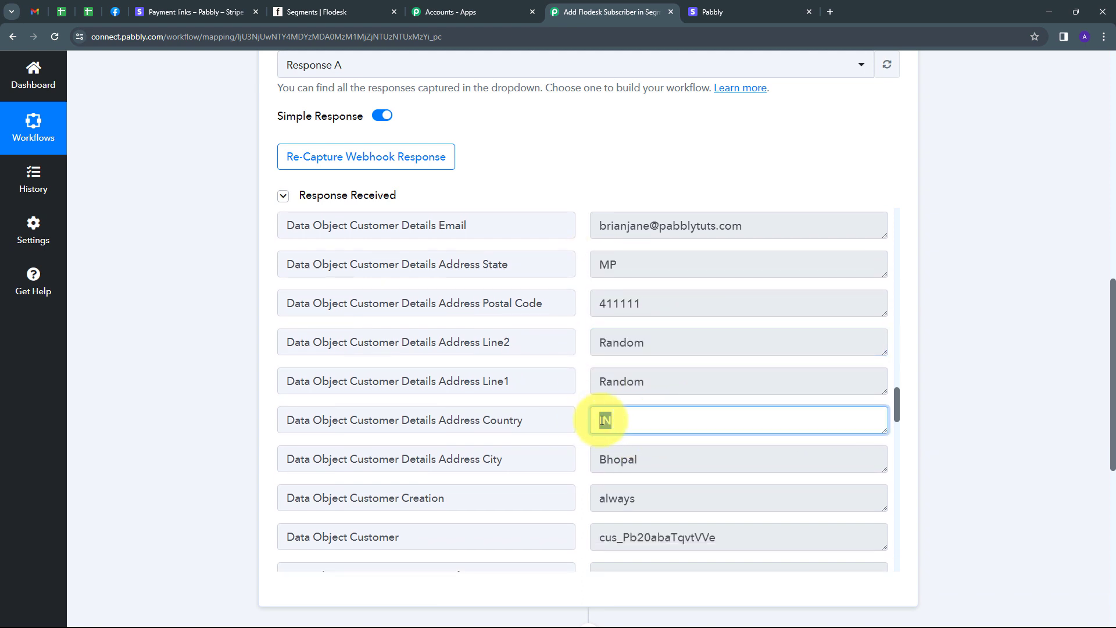
scroll(581, 424, "down", 2)
left_click_drag(673, 399, 573, 398)
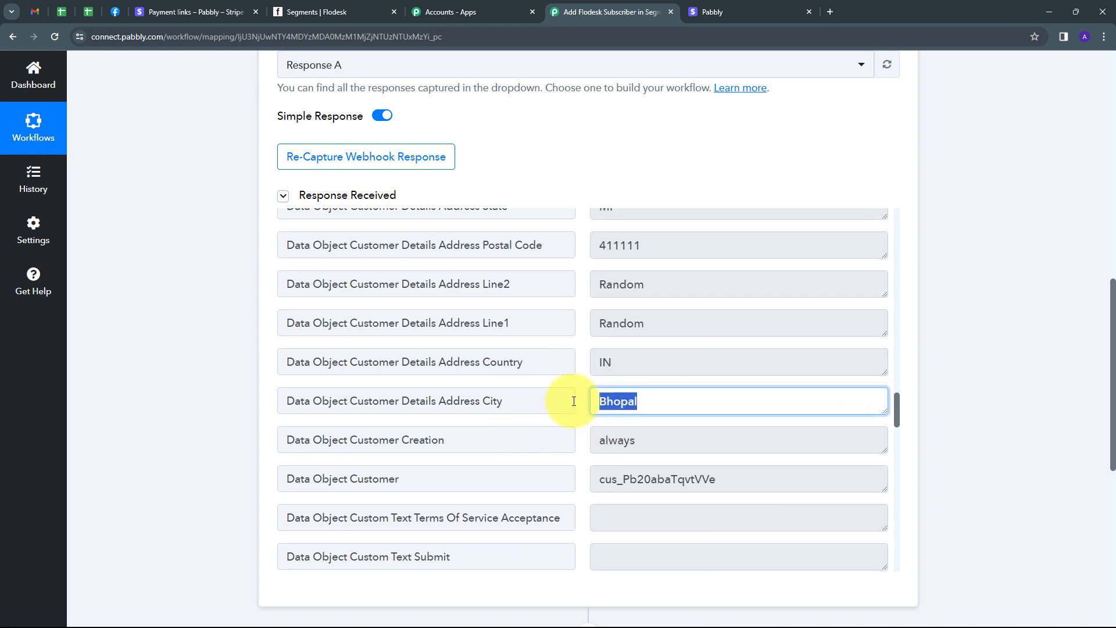
scroll(703, 399, "down", 3)
scroll(703, 400, "down", 5)
double_click(621, 359)
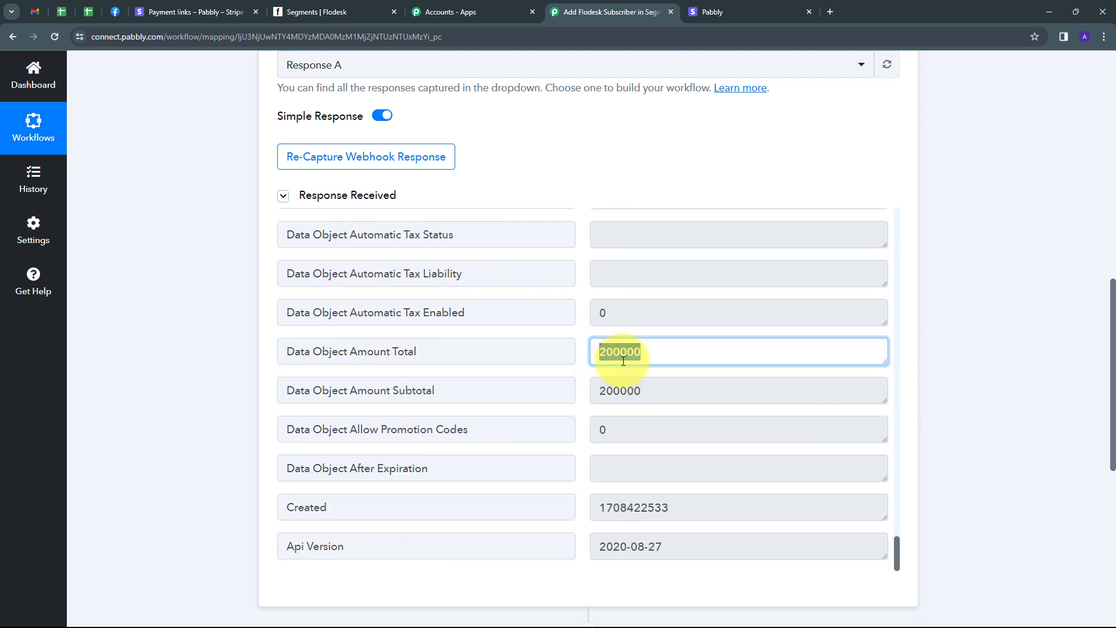
scroll(668, 356, "down", 2)
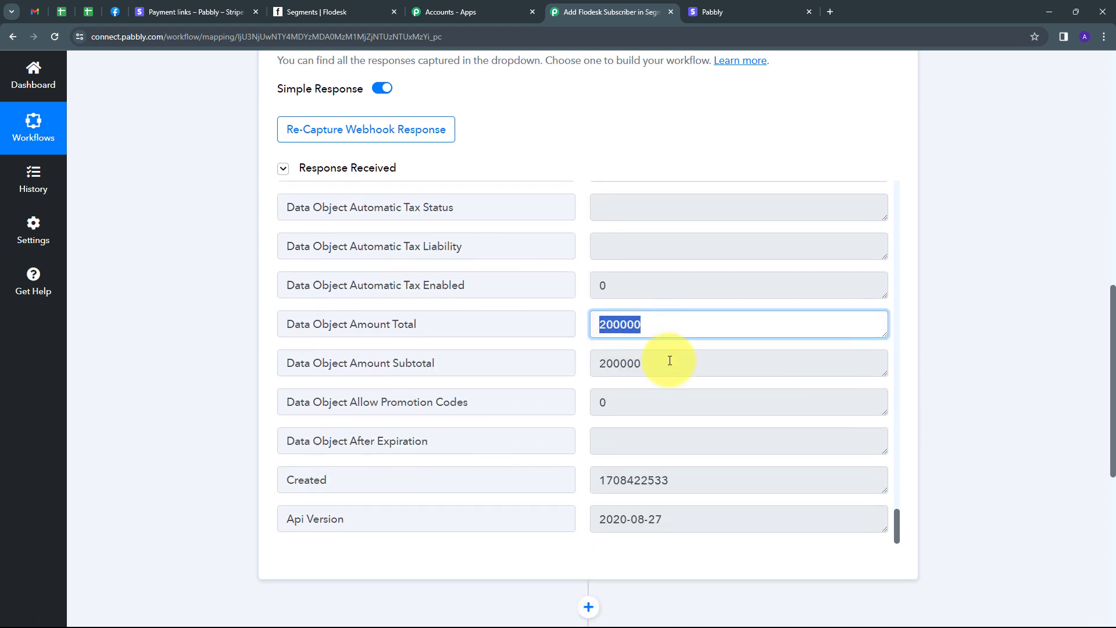
scroll(668, 361, "up", 15)
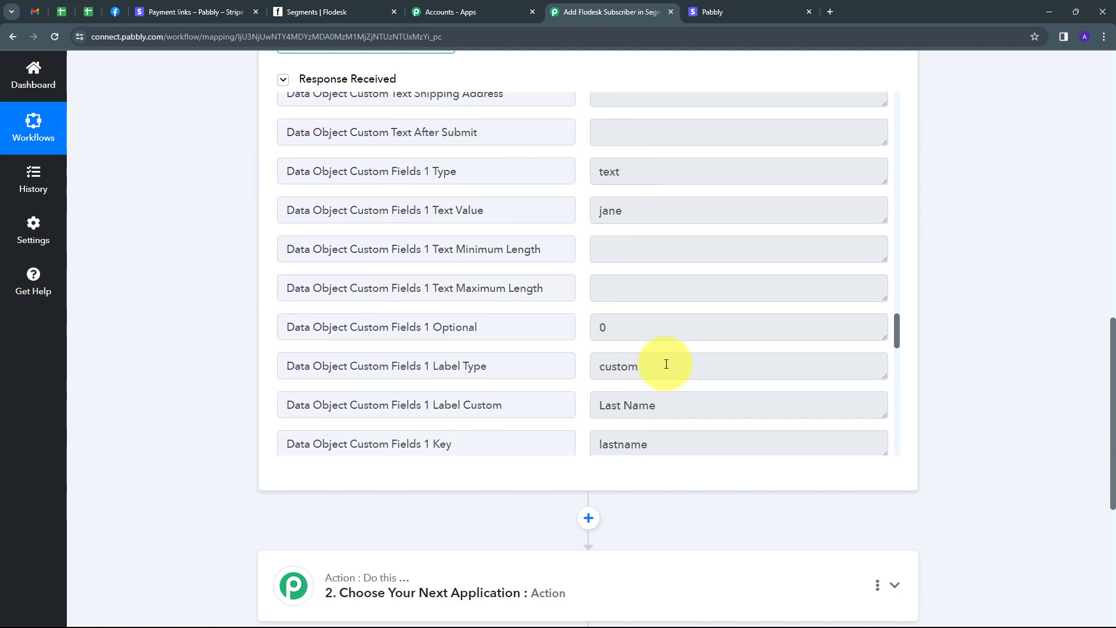
scroll(856, 320, "up", 5)
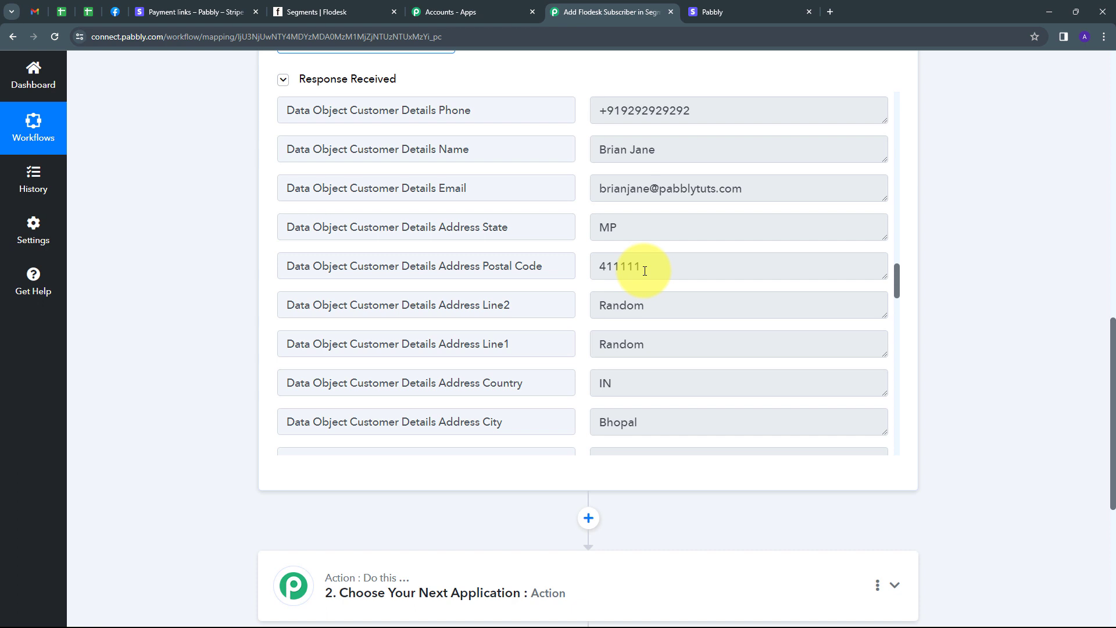
scroll(192, 418, "down", 1)
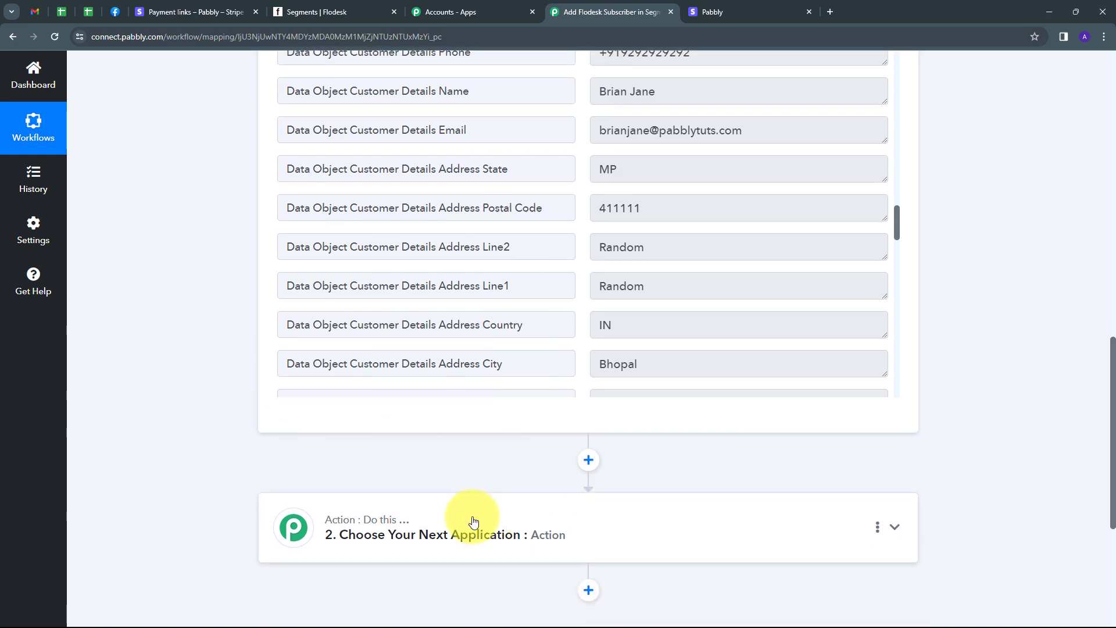
Step: Pick Flodesk as the action app with the Create/Update Subscriber event
left_click(644, 521)
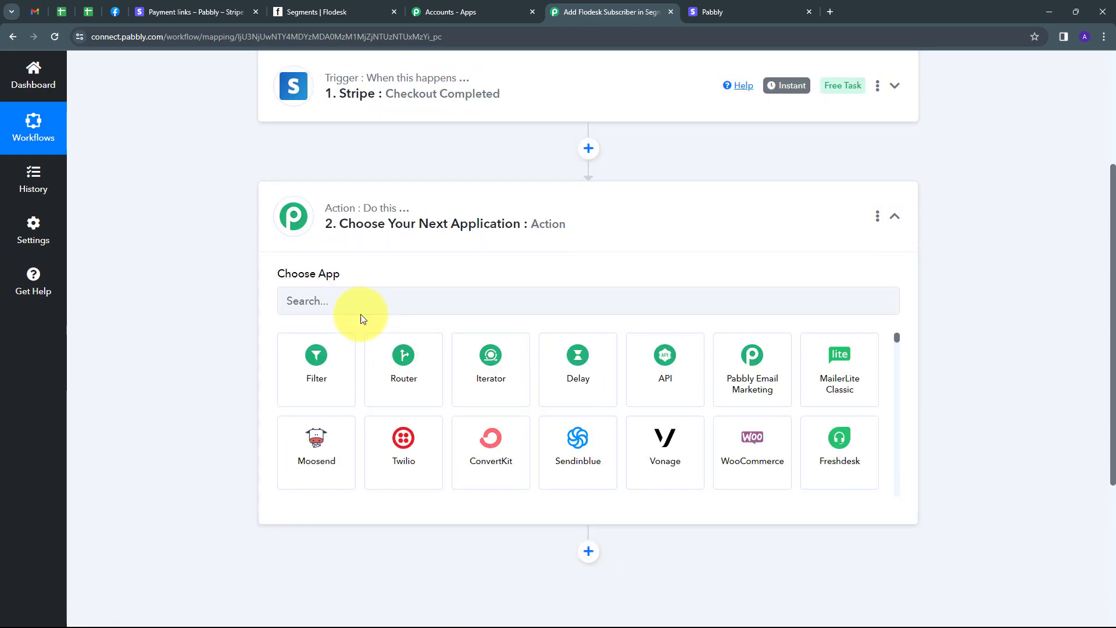
left_click(361, 302)
type("Flodesk")
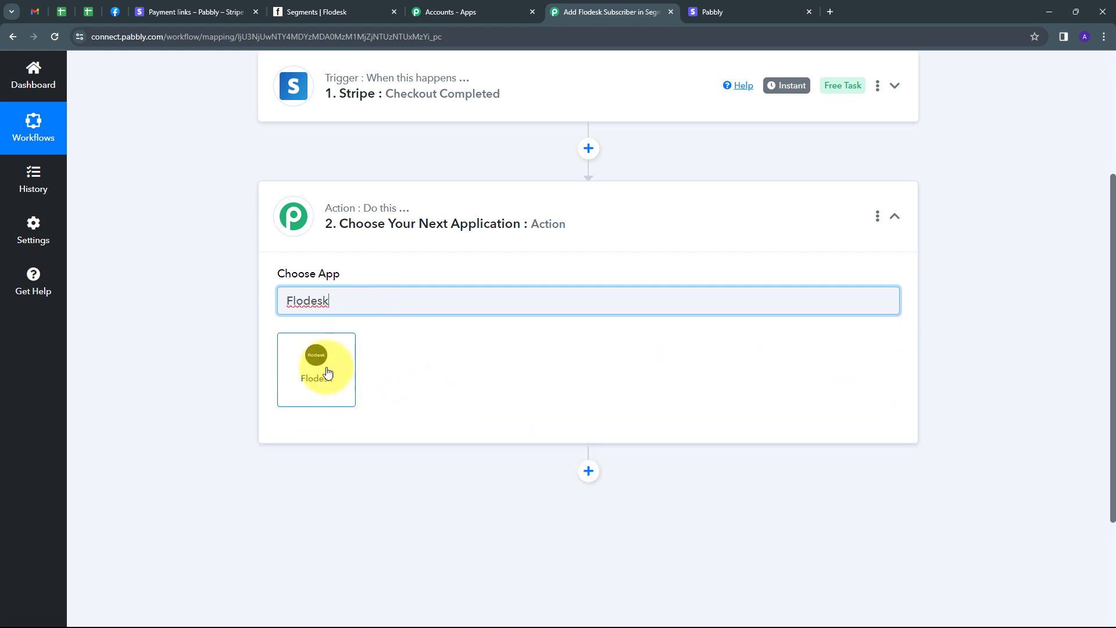
left_click(329, 372)
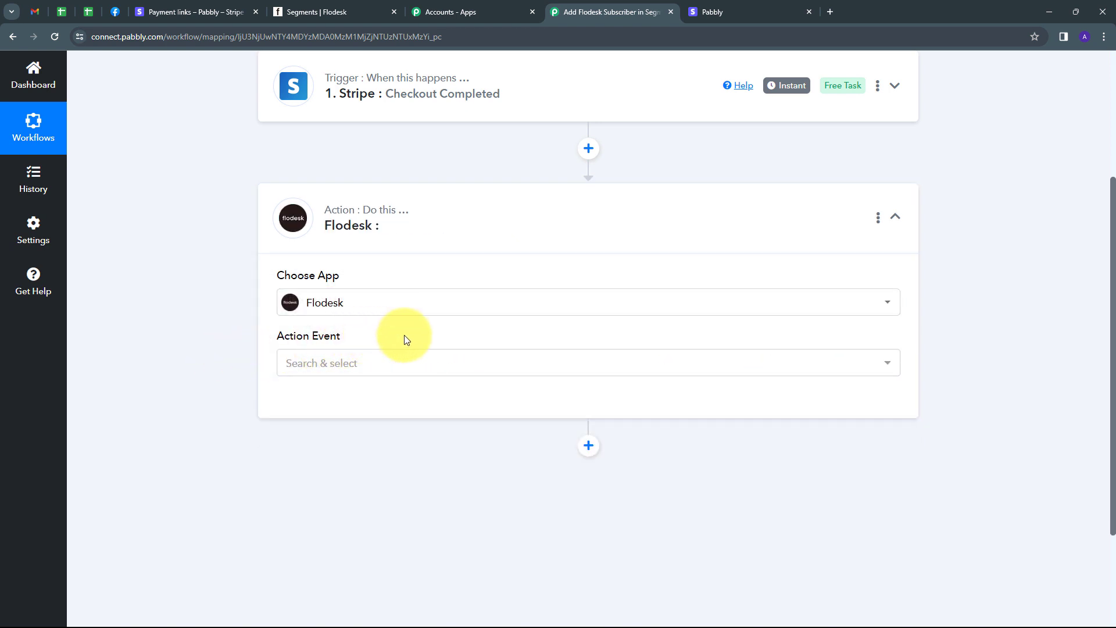
left_click(528, 366)
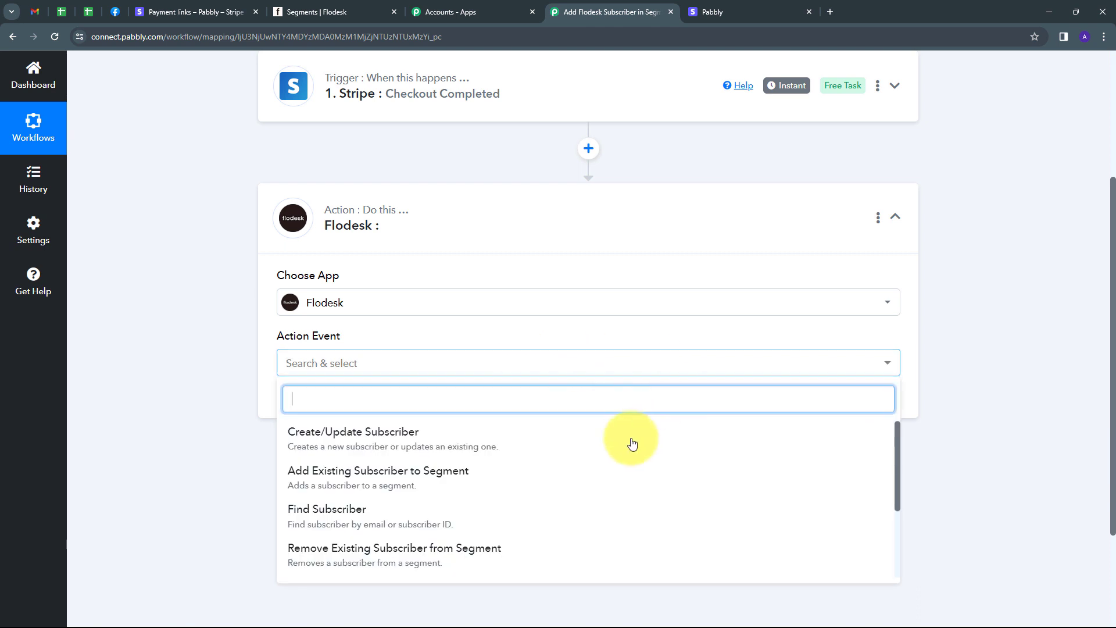
left_click(352, 447)
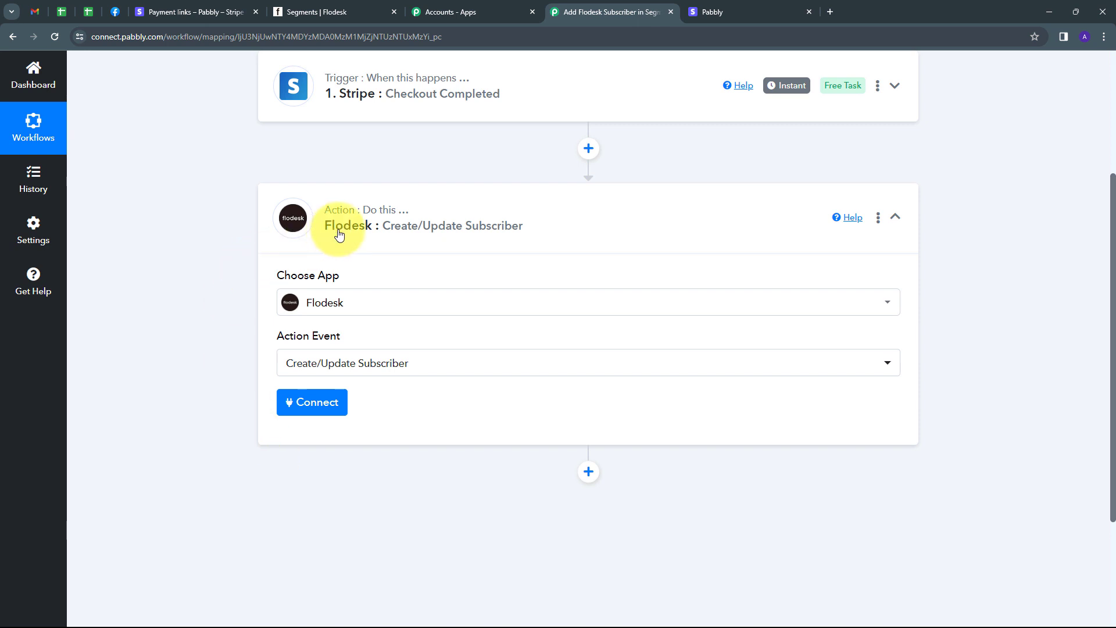
Step: Authorize a new Flodesk connection in Pabbly to reveal the Create/Update Subscriber fields
left_click(304, 410)
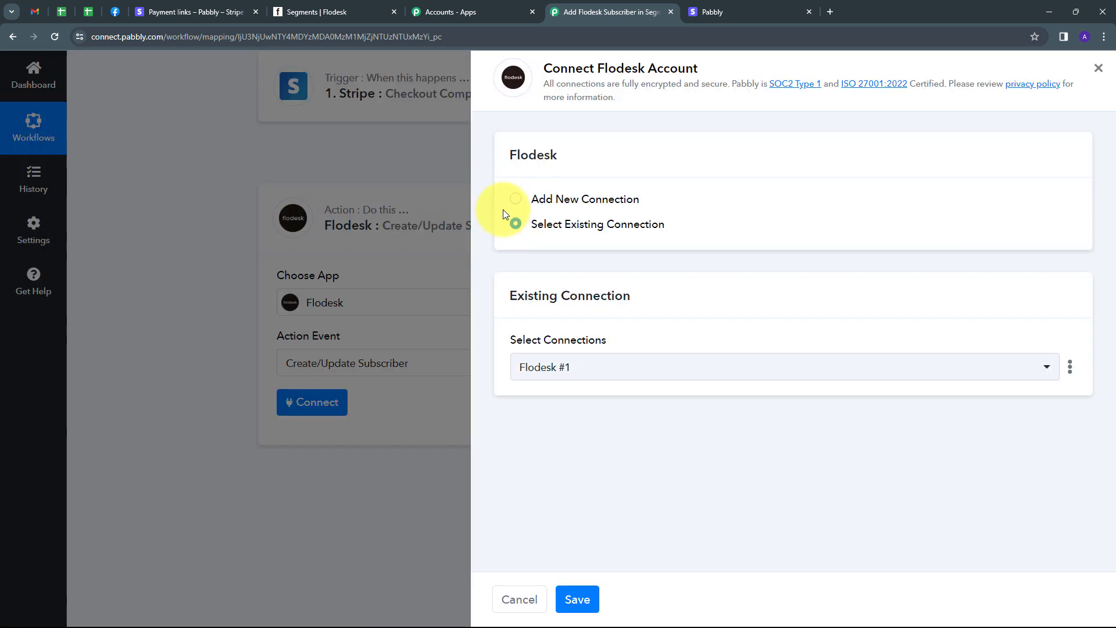
left_click(568, 200)
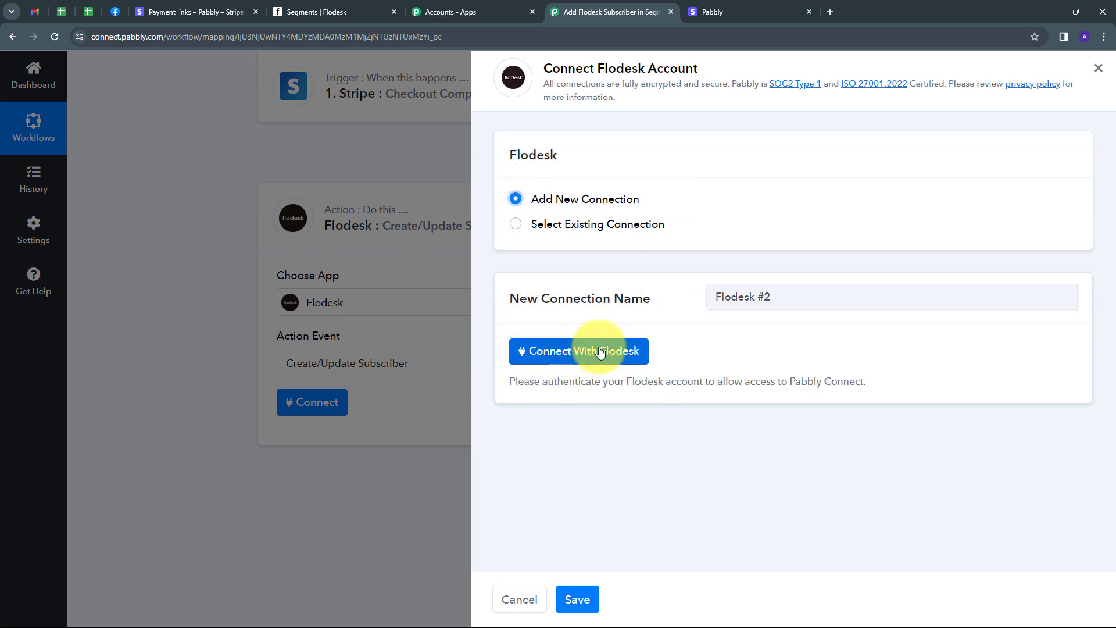
left_click(578, 351)
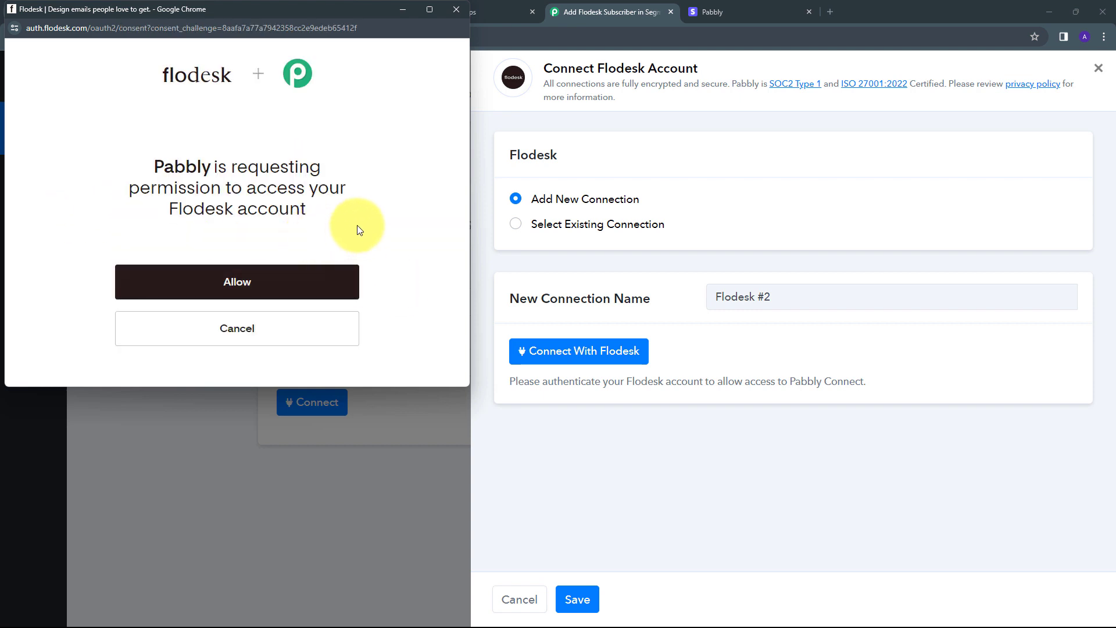
left_click(241, 285)
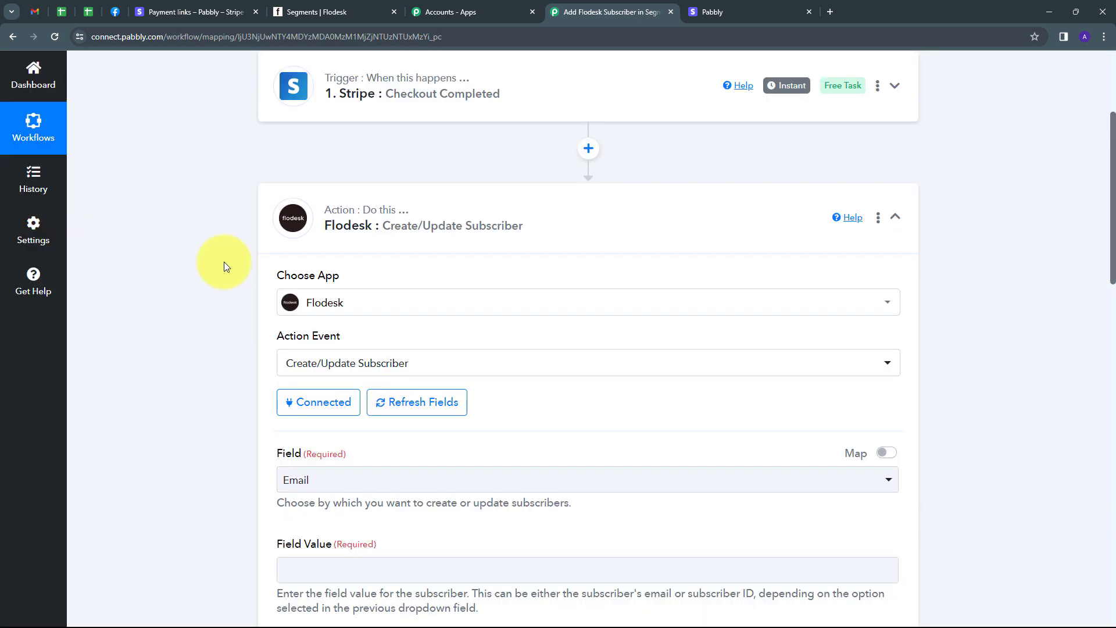
scroll(569, 297, "down", 5)
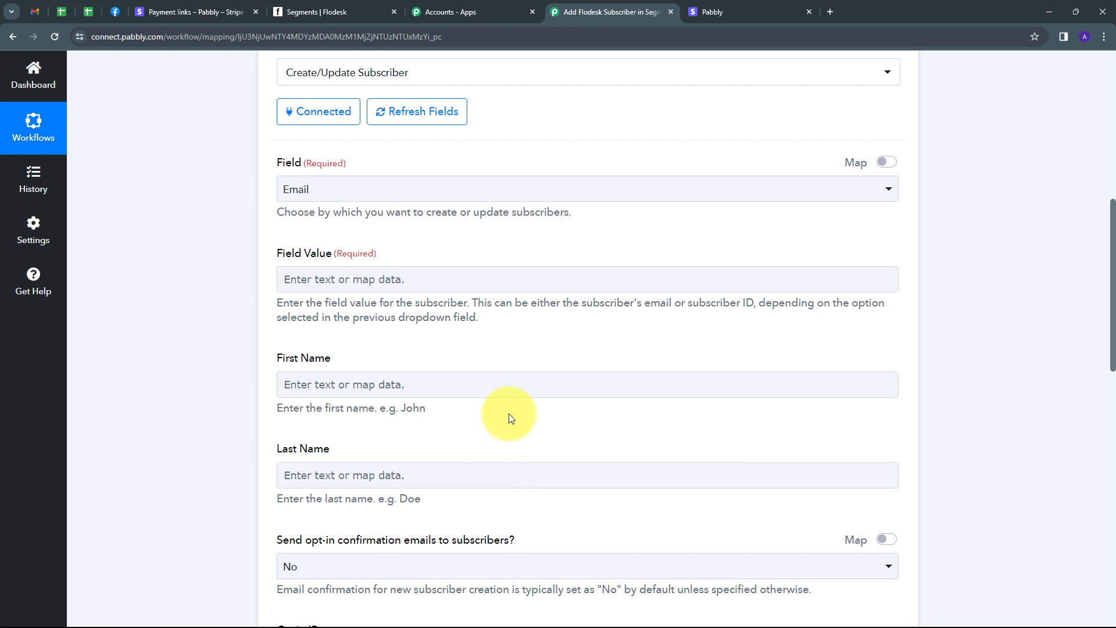
scroll(494, 430, "down", 2)
scroll(448, 378, "up", 3)
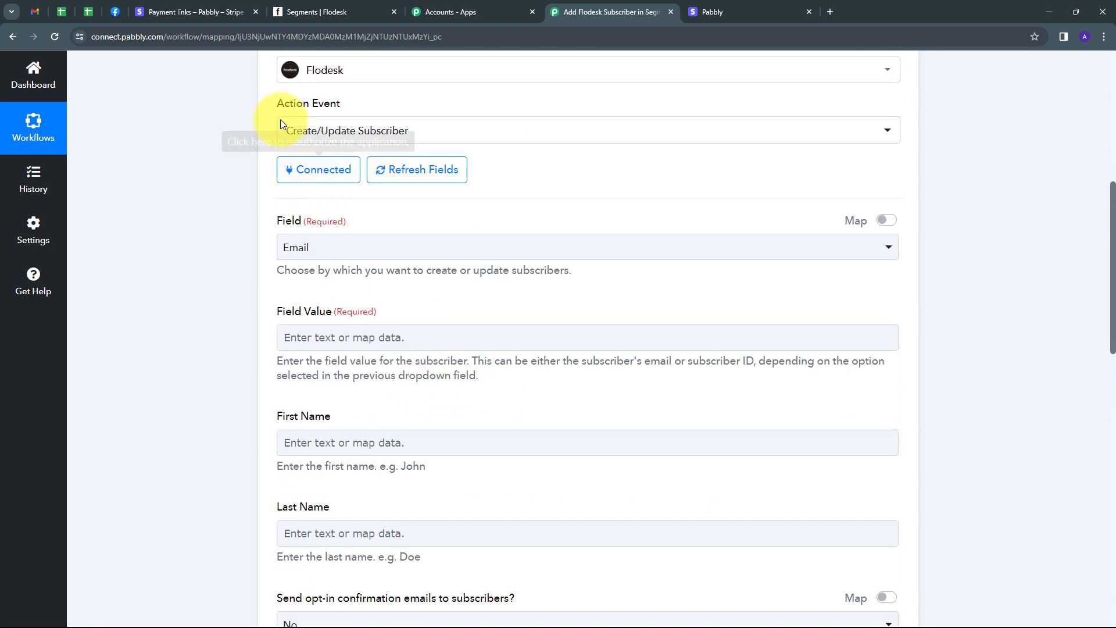
scroll(295, 214, "up", 1)
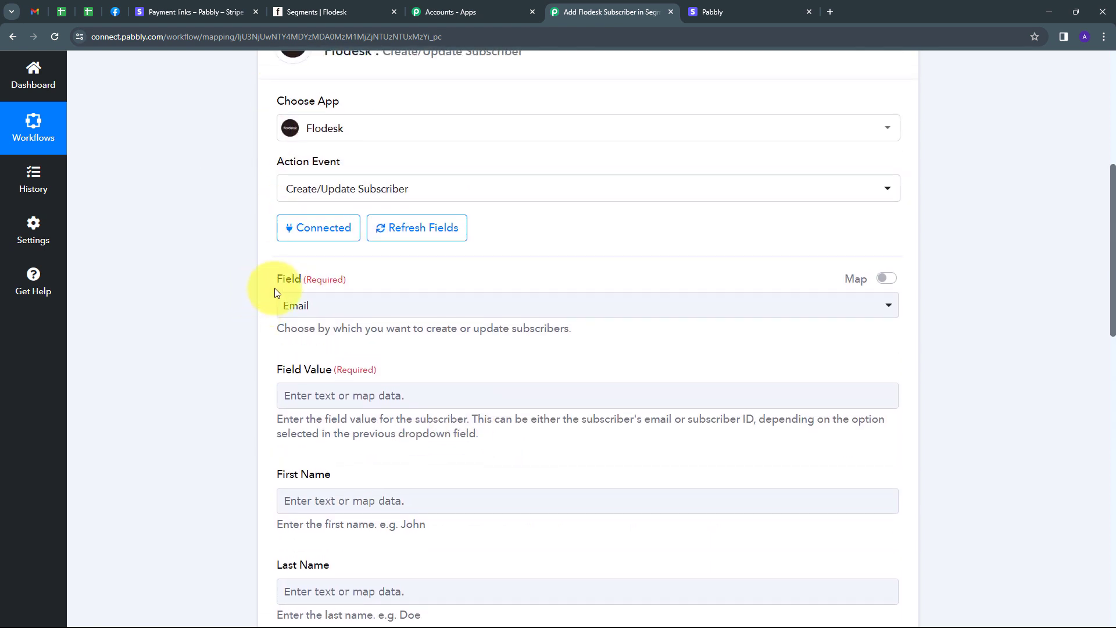
left_click(386, 306)
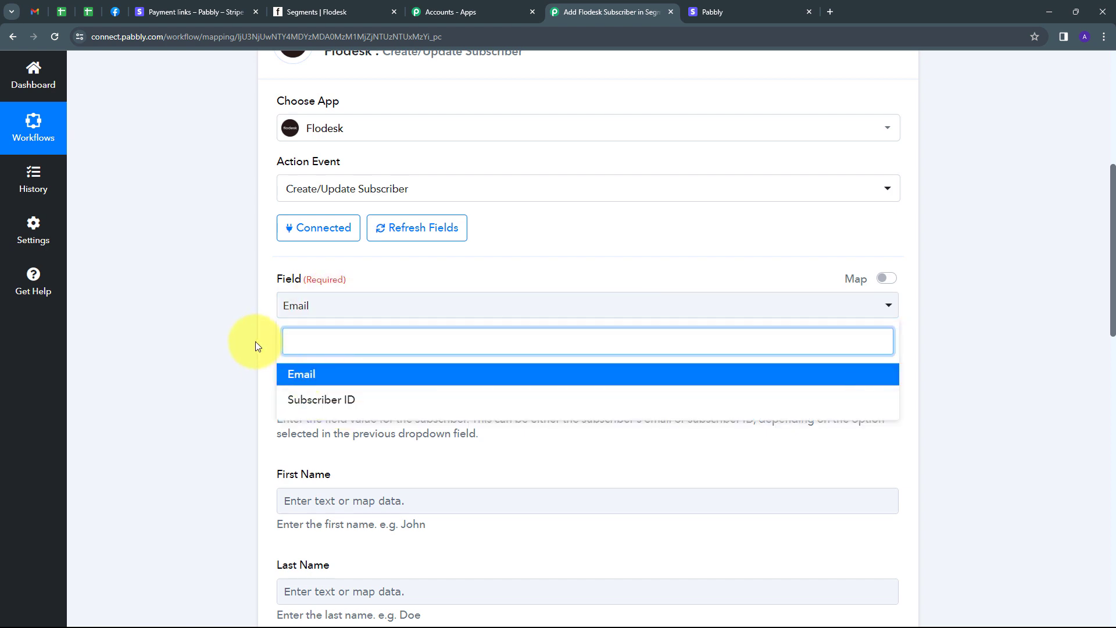
left_click(256, 342)
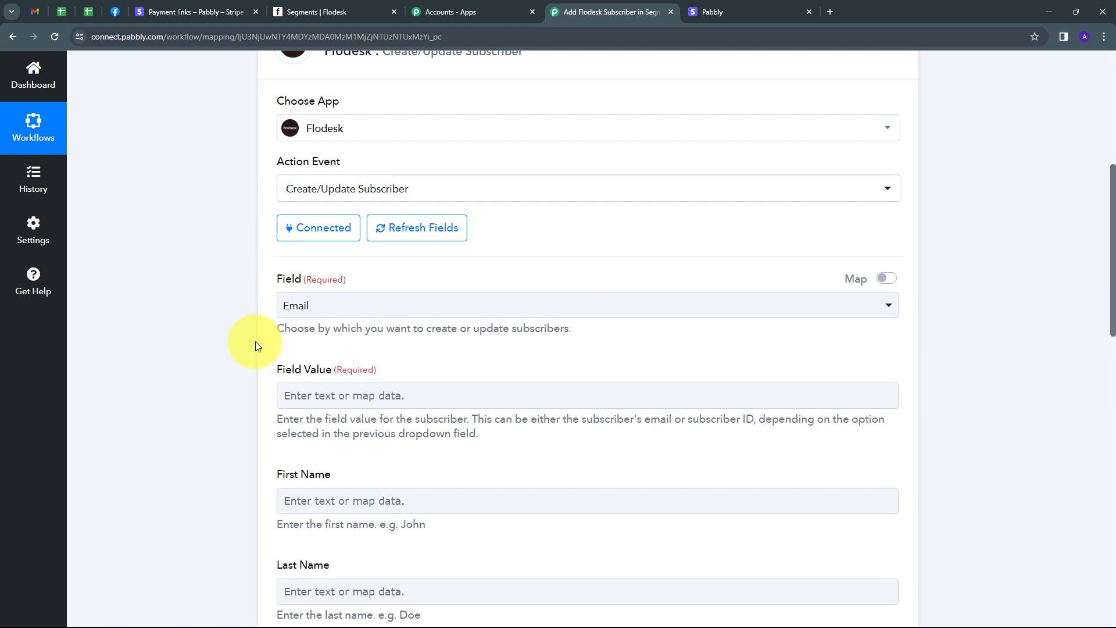
left_click(357, 307)
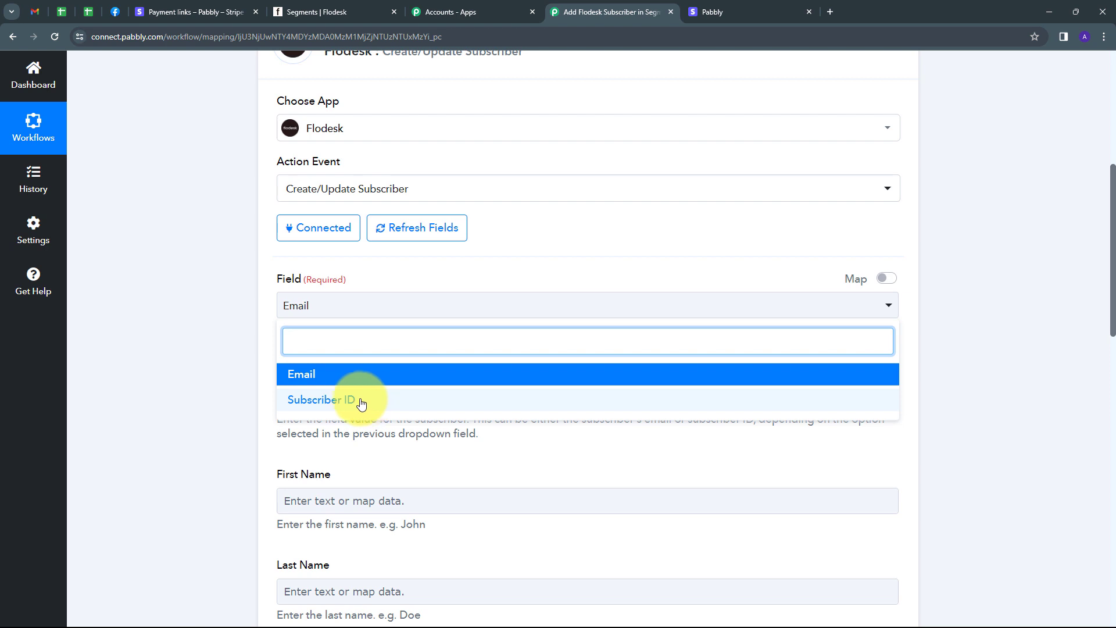
left_click(302, 376)
scroll(277, 349, "down", 1)
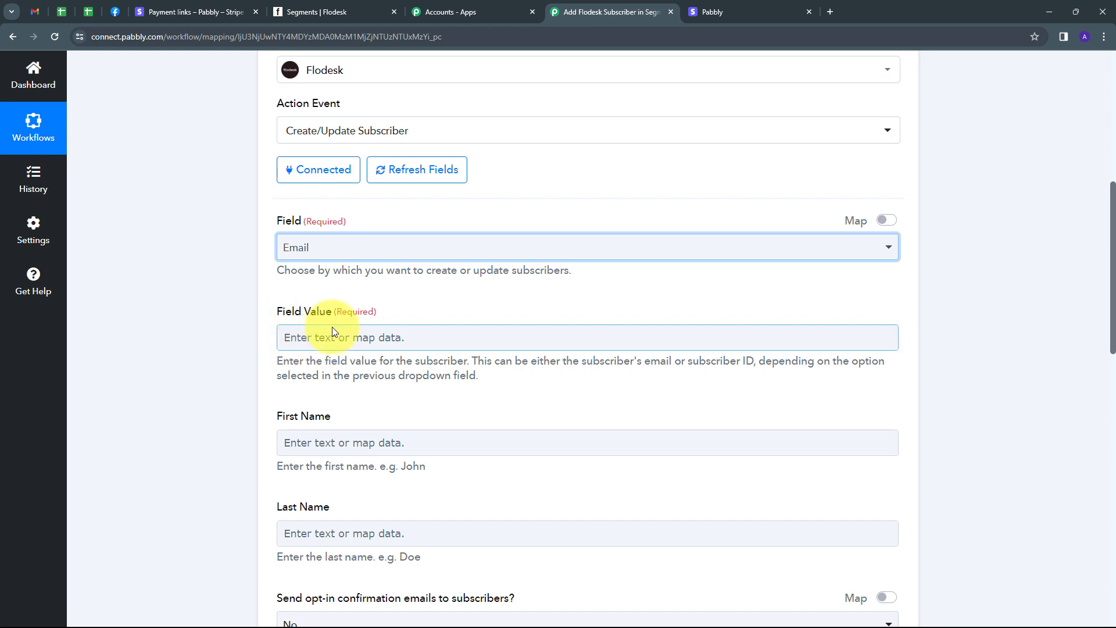
left_click(298, 335)
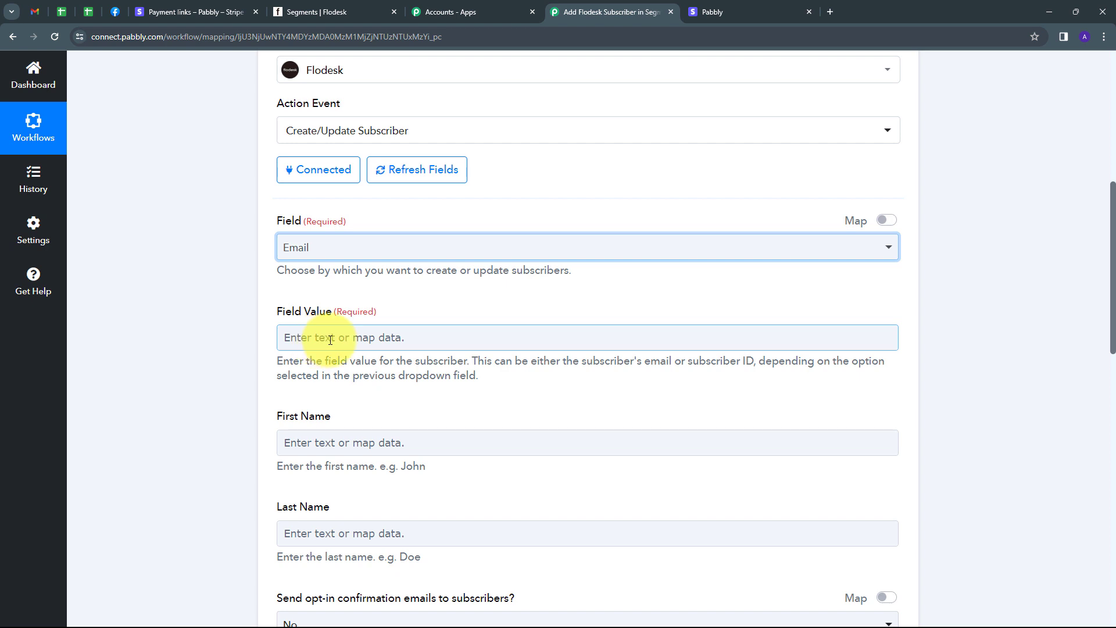
Step: Map the Stripe Customer Details Email, found by searching 'ema', into Field Value
left_click(330, 340)
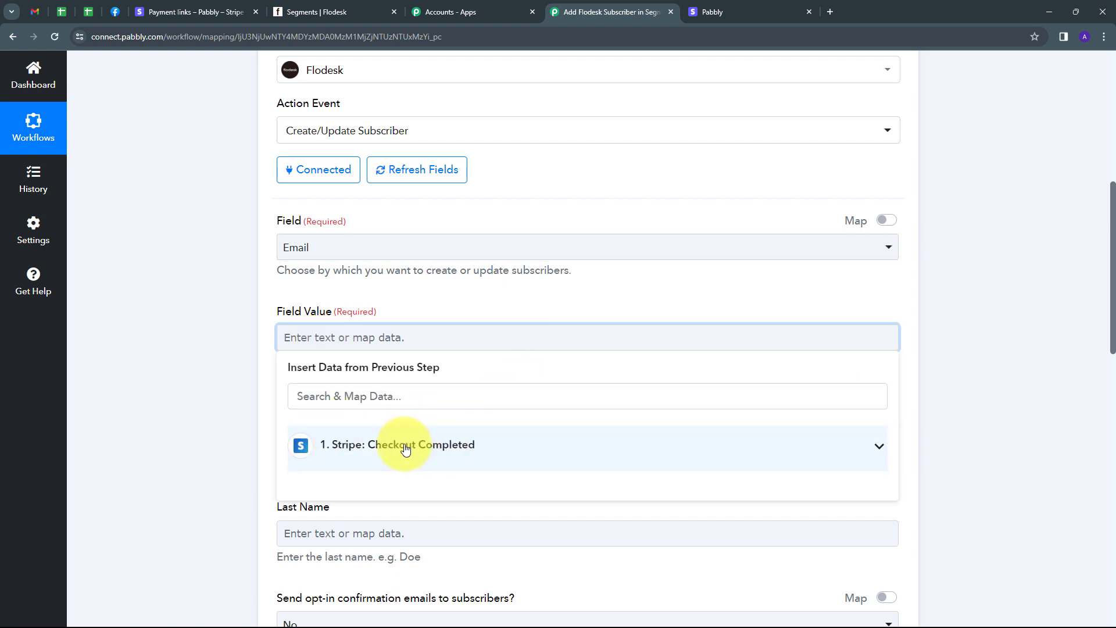
left_click(436, 446)
left_click(375, 397)
type("ema")
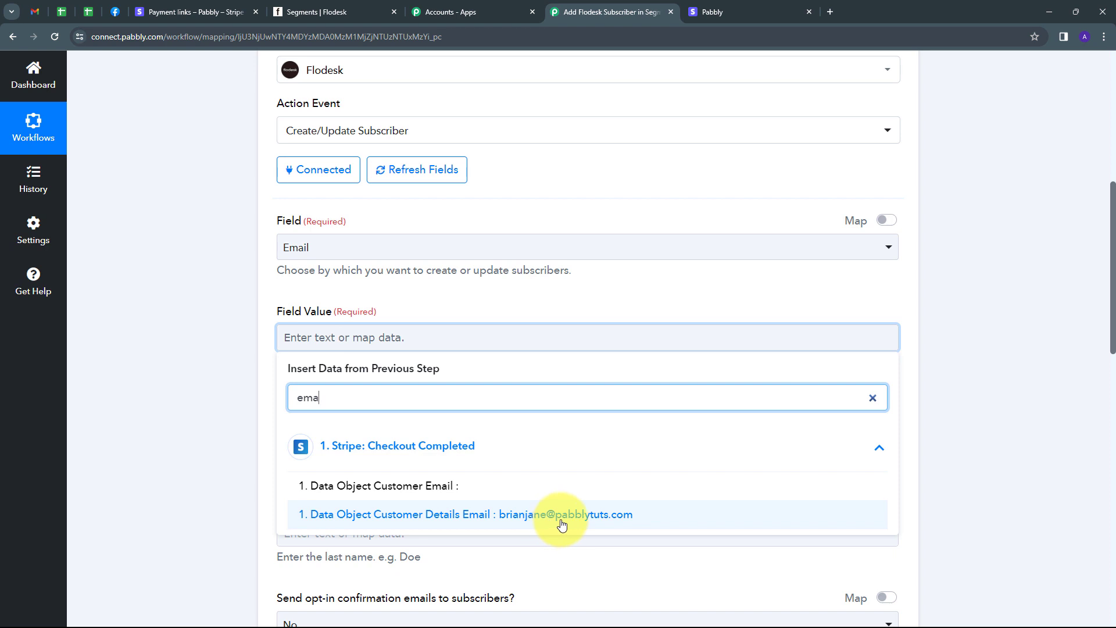
left_click(476, 514)
scroll(348, 348, "down", 2)
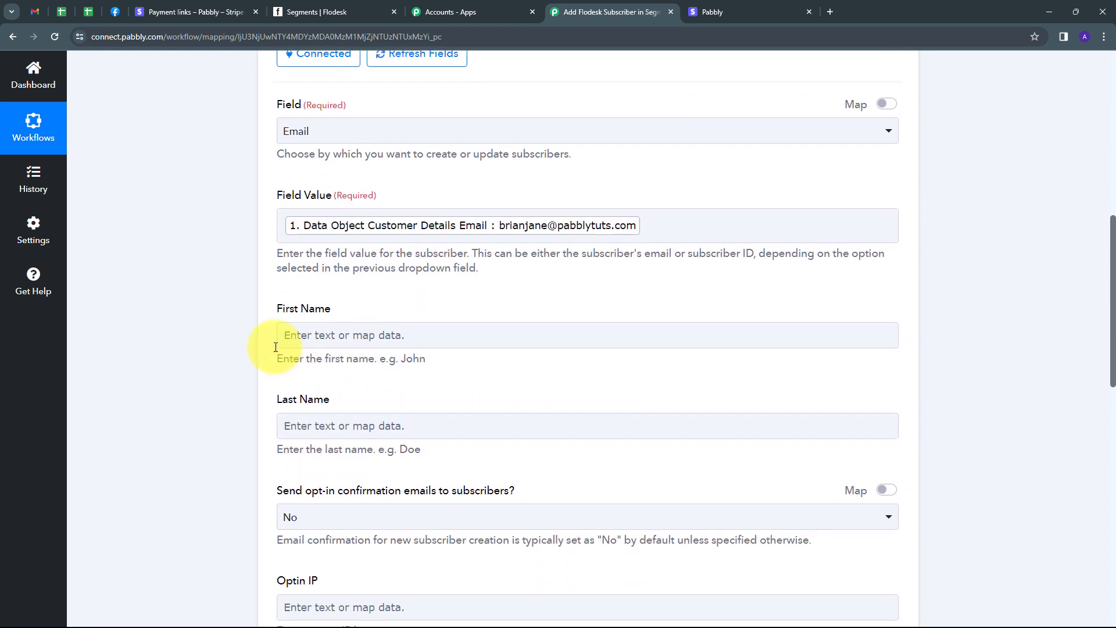
Step: Map Custom Fields 0 Text Value into First Name
left_click(323, 331)
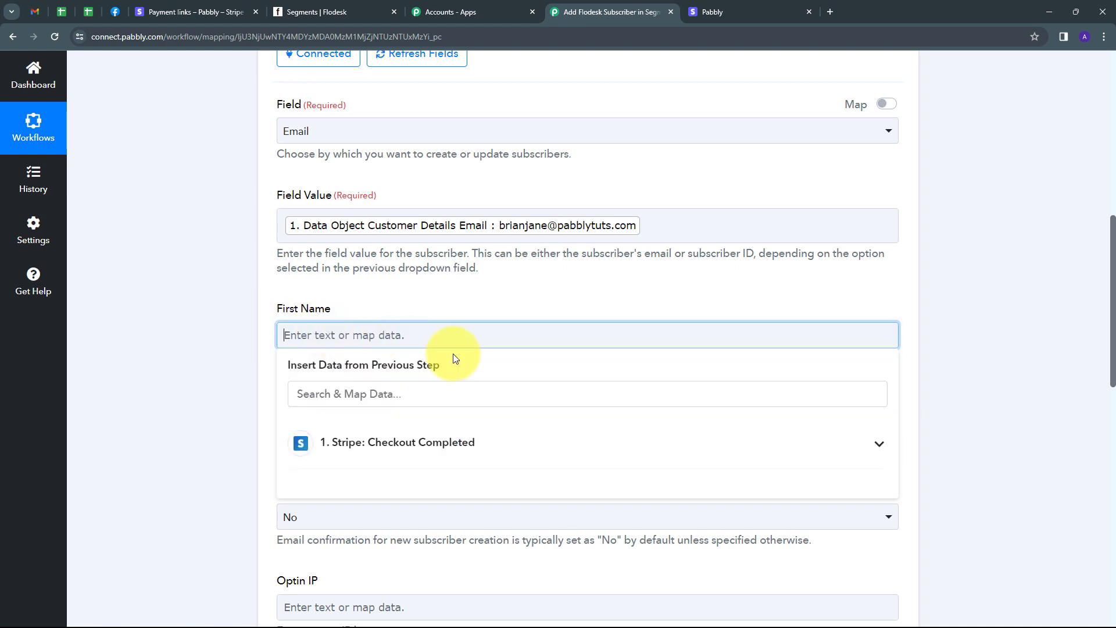
left_click(371, 446)
scroll(482, 474, "down", 10)
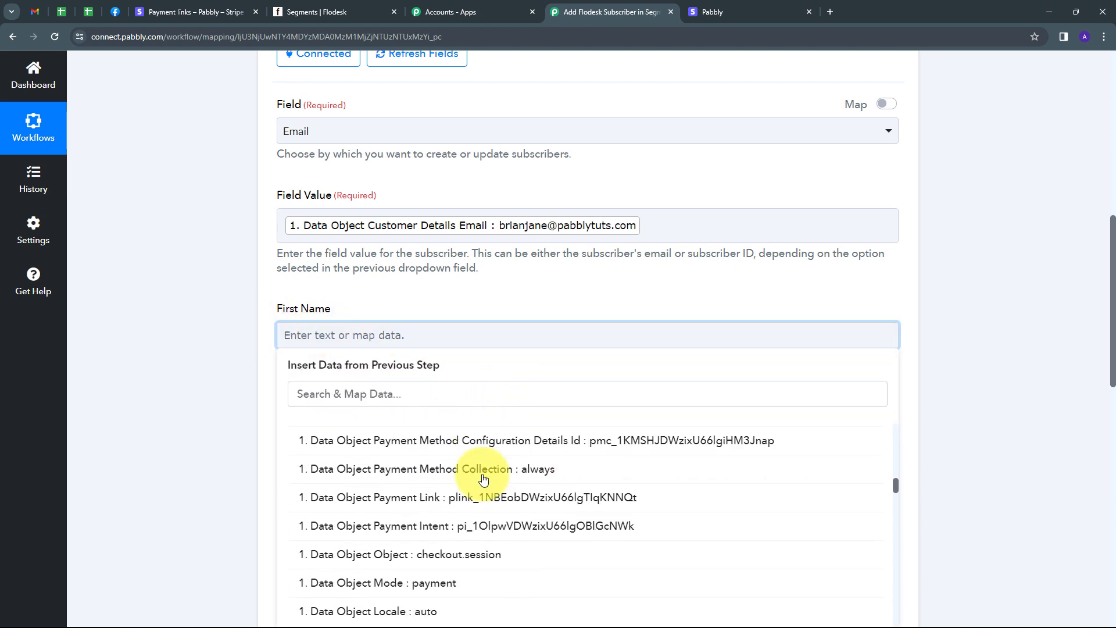
scroll(483, 479, "down", 12)
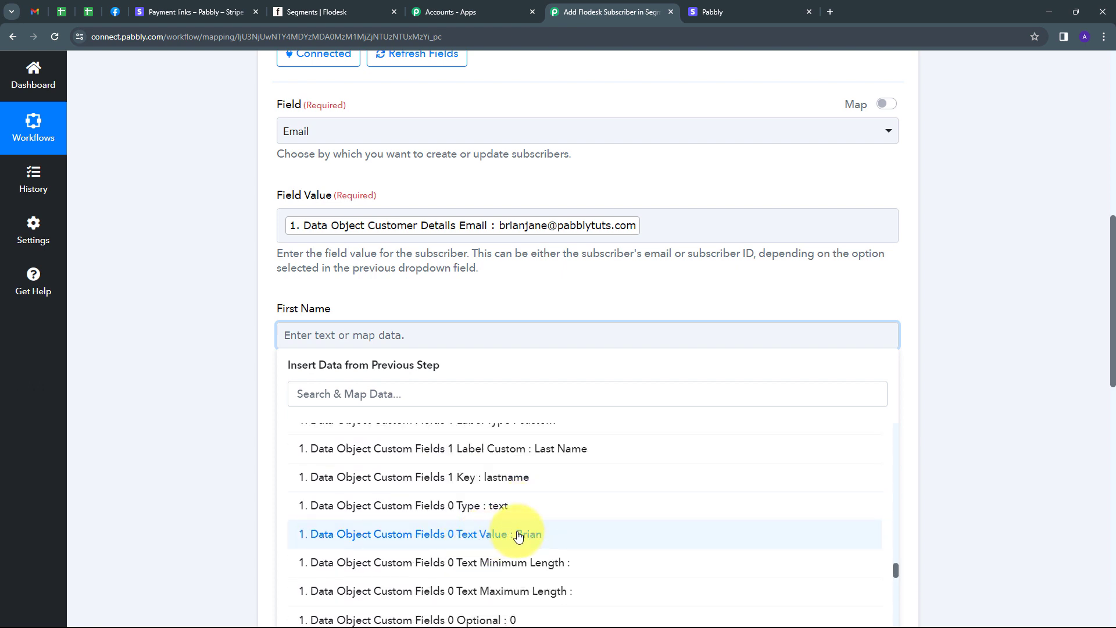
left_click(518, 535)
left_click(527, 296)
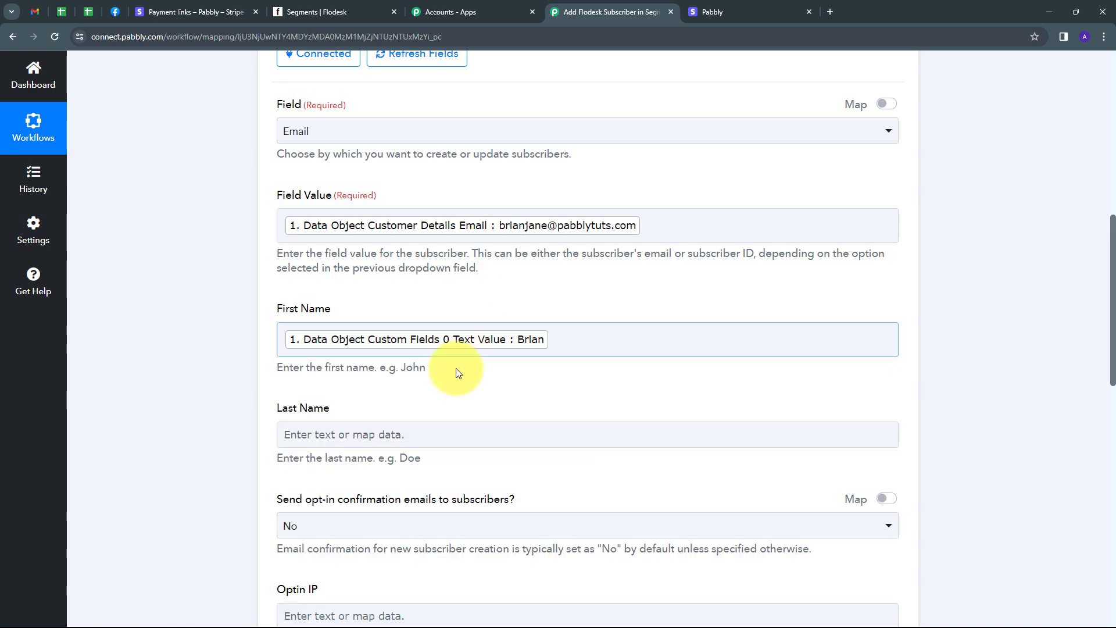
scroll(459, 372, "down", 2)
Step: Map Custom Fields 1 Text Value into Last Name
left_click(319, 318)
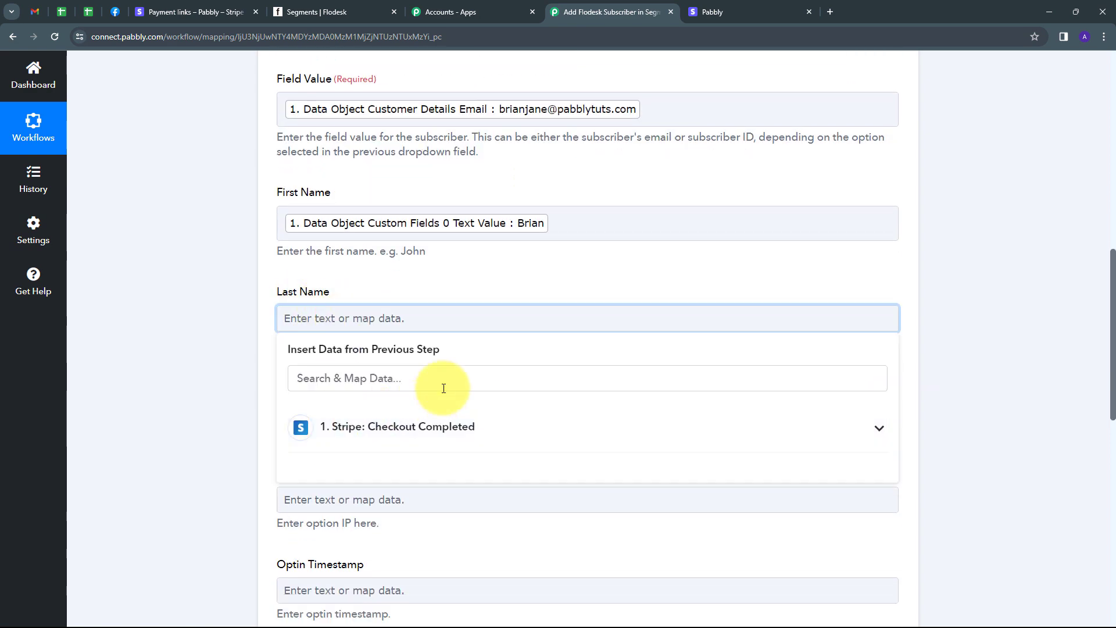
left_click(436, 428)
scroll(505, 402, "down", 3)
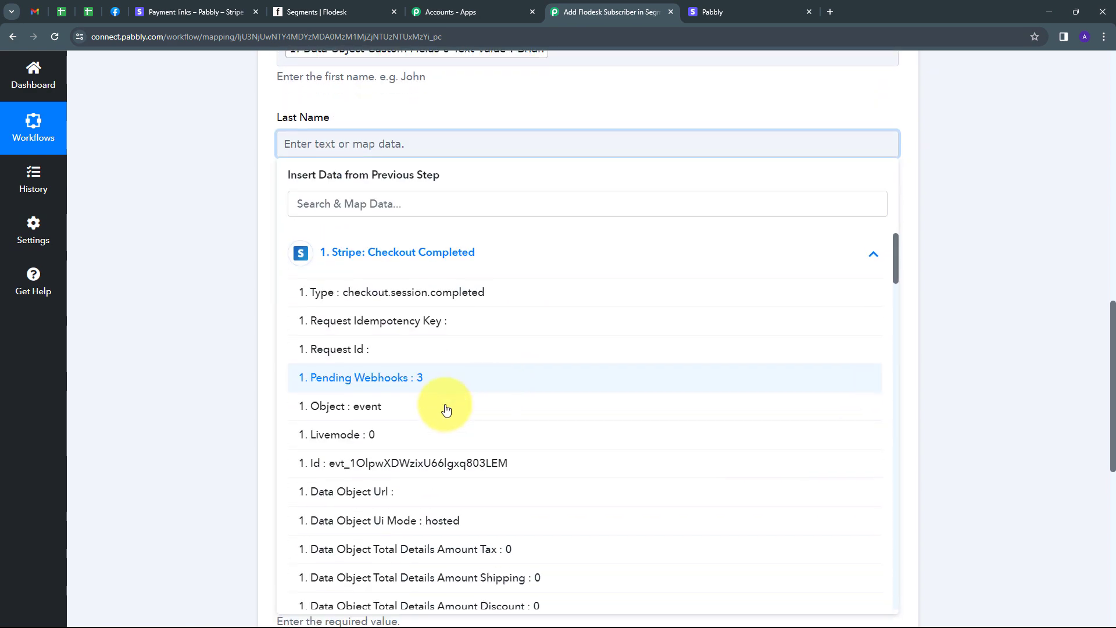
scroll(446, 410, "down", 12)
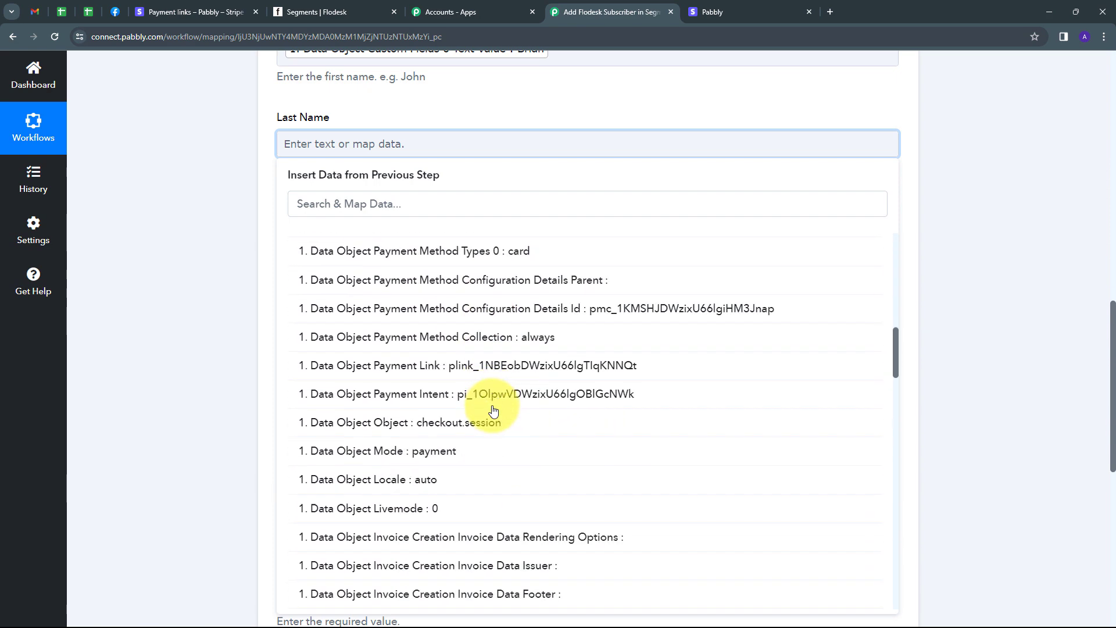
scroll(494, 411, "down", 10)
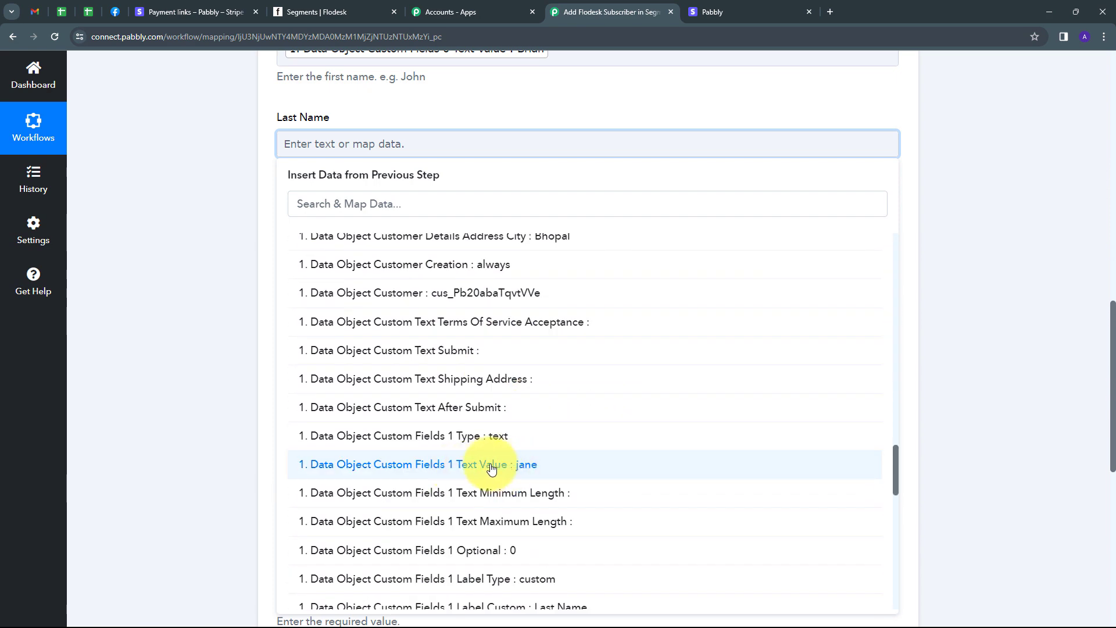
left_click(492, 465)
scroll(372, 250, "down", 1)
scroll(311, 186, "up", 1)
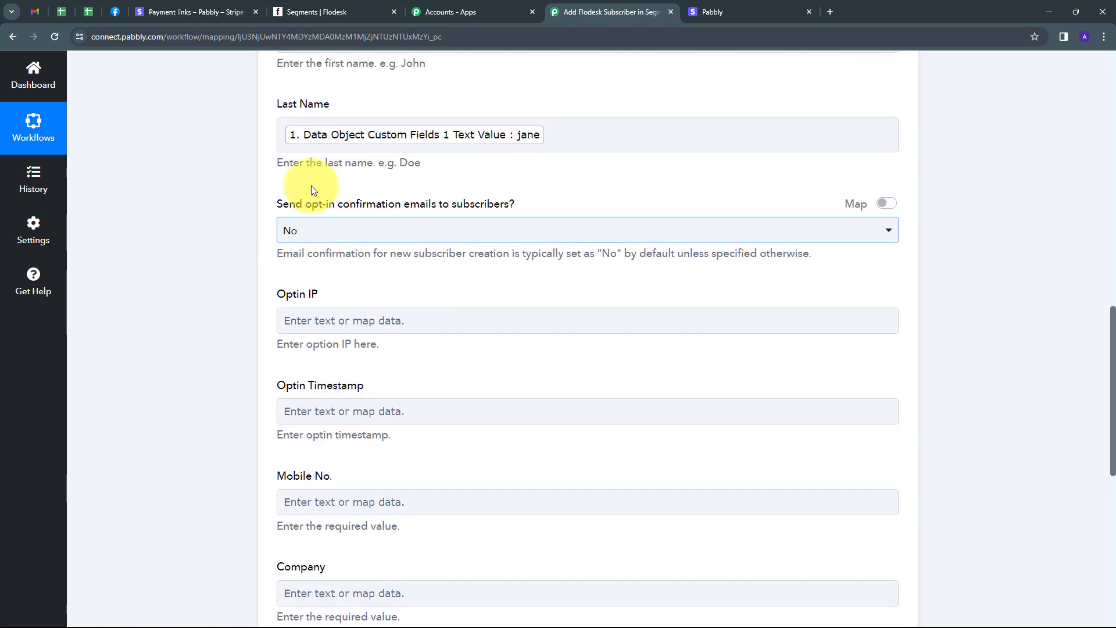
Step: Keep the opt-in confirmation email option set to No
scroll(290, 203, "up", 1)
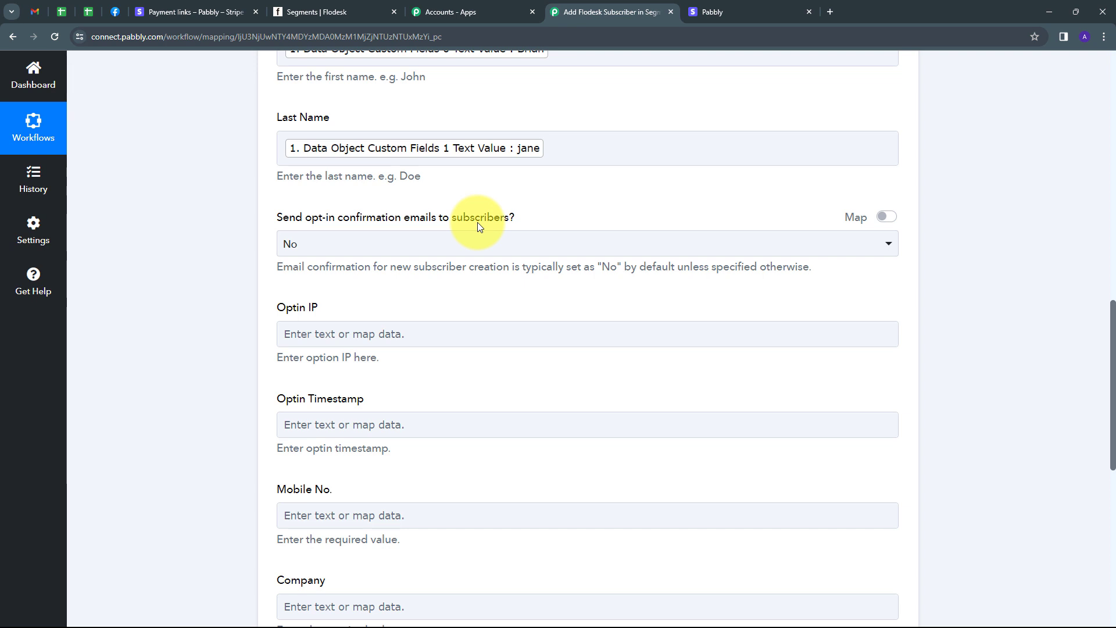
left_click(429, 247)
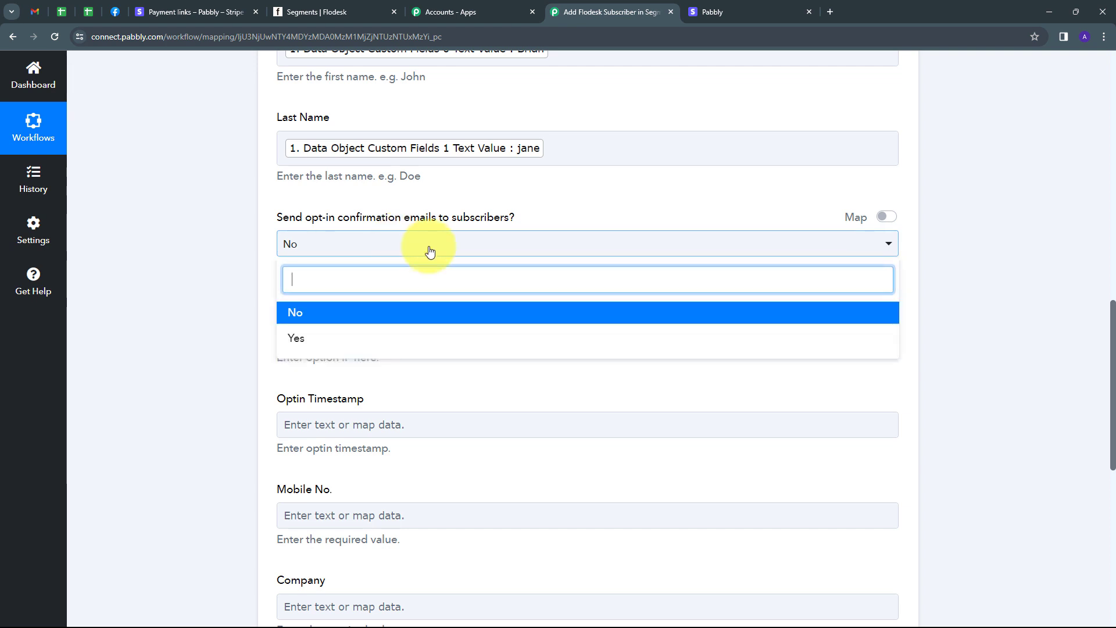
left_click(302, 318)
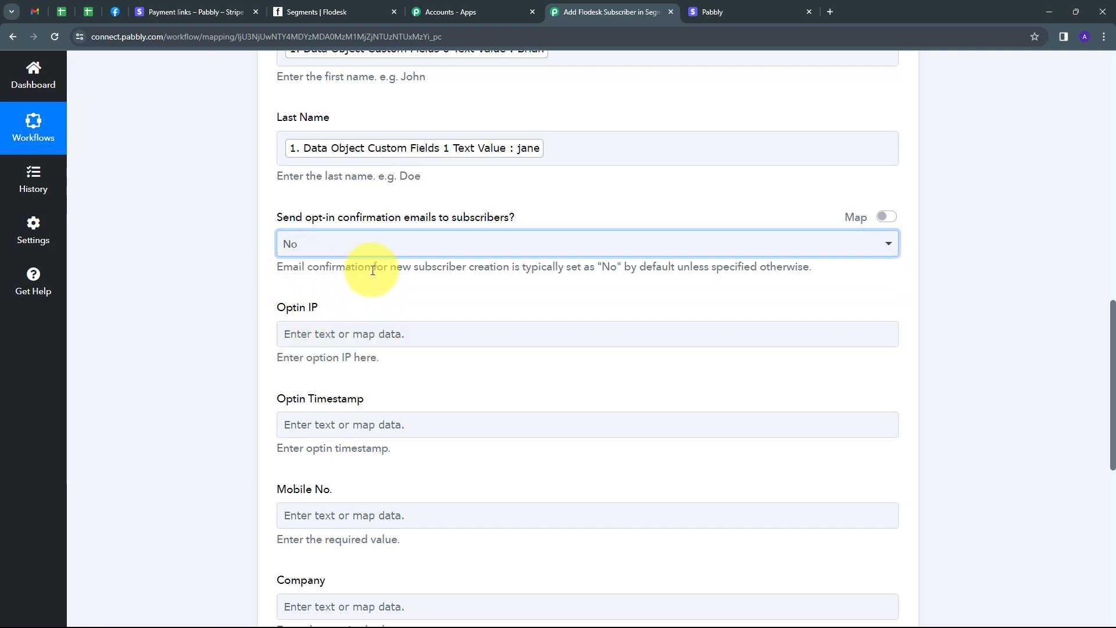
scroll(373, 270, "down", 3)
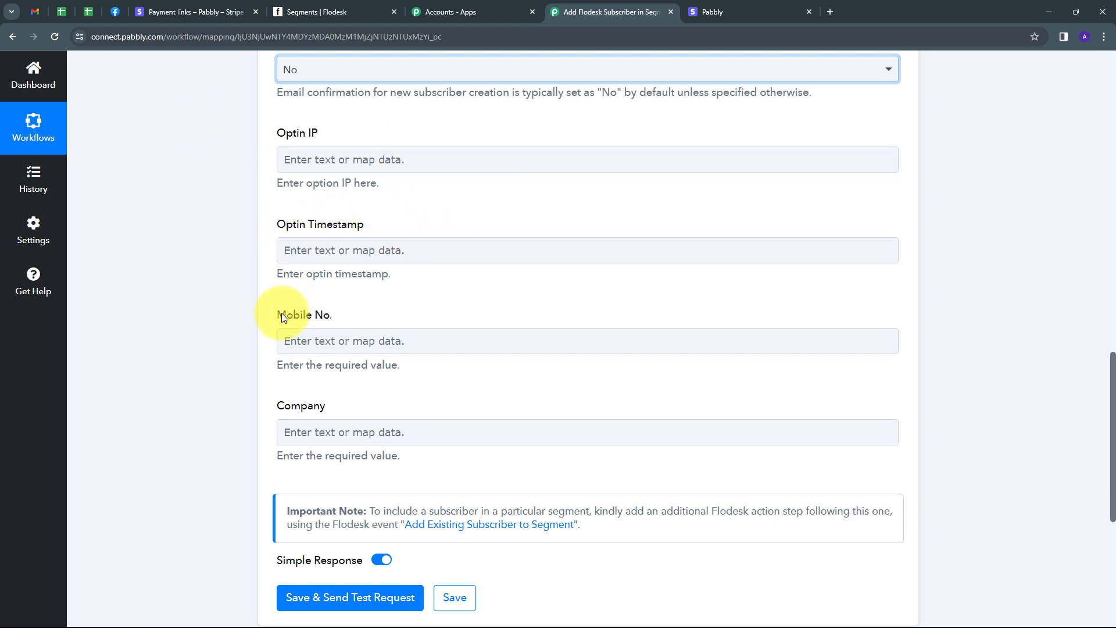
Step: Map Customer Details Phone, found by searching 'pho', into Mobile No., leaving Company empty
left_click(347, 338)
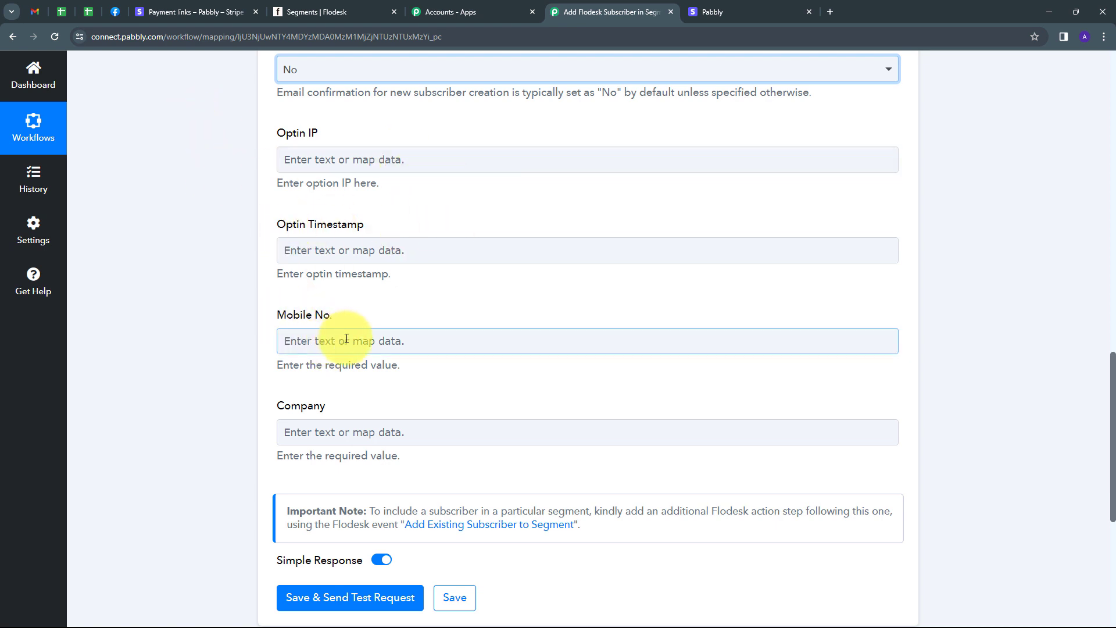
left_click(347, 339)
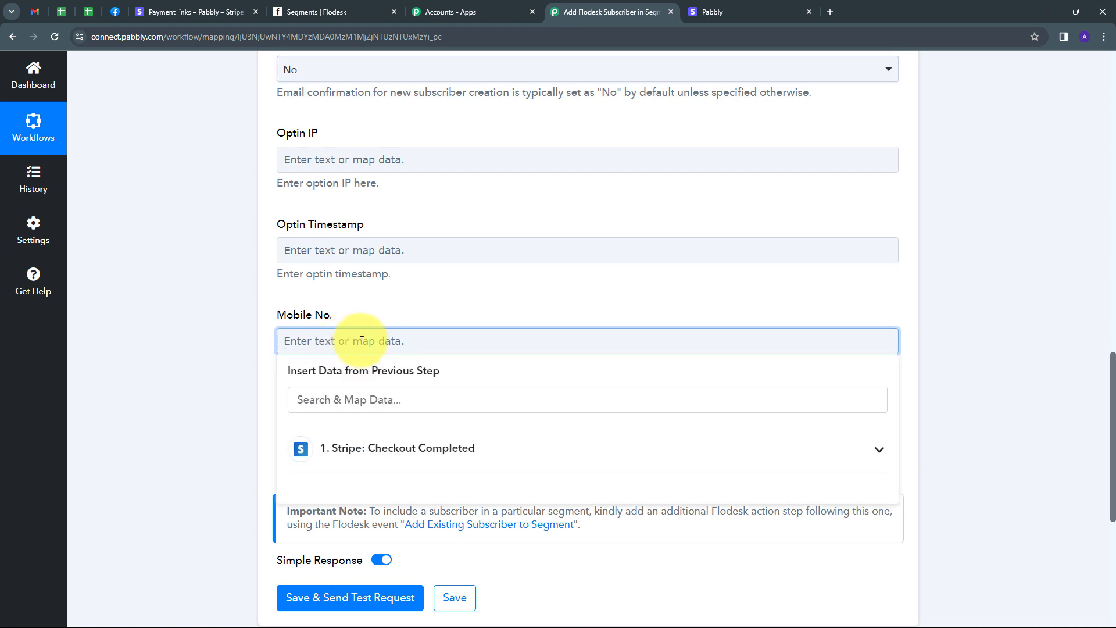
left_click(348, 457)
left_click(363, 401)
type("phon")
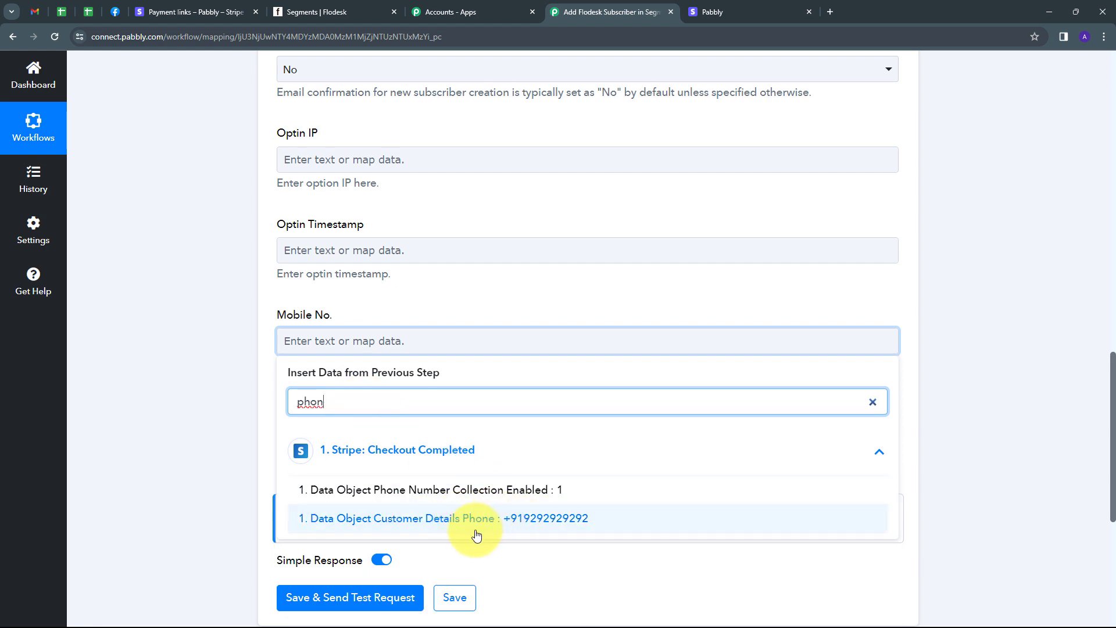
left_click(524, 526)
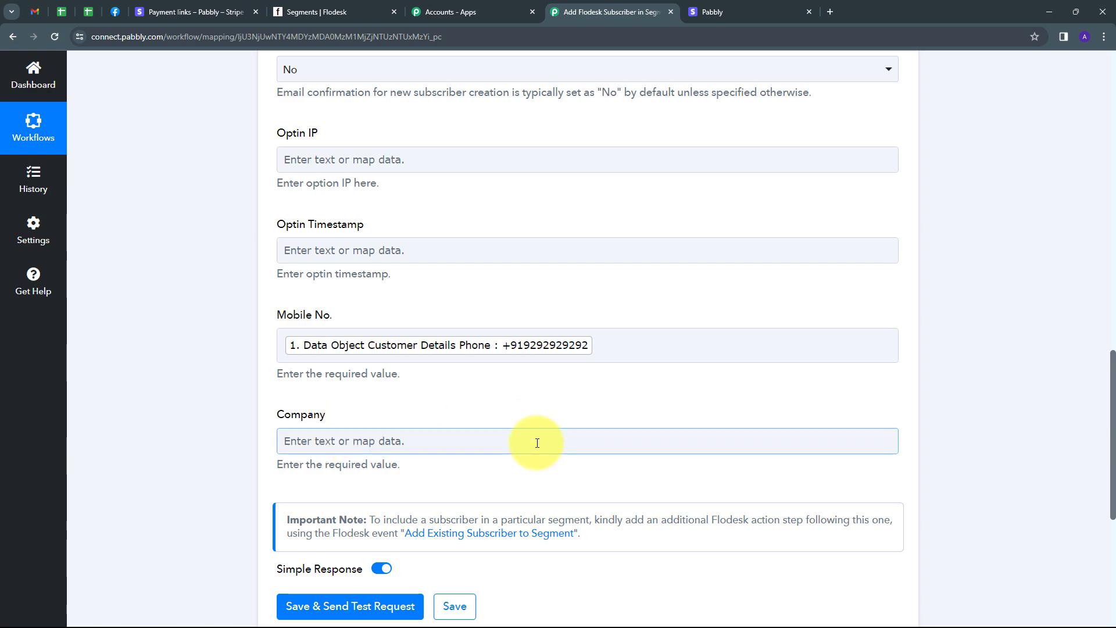
scroll(535, 442, "up", 5)
scroll(493, 270, "down", 10)
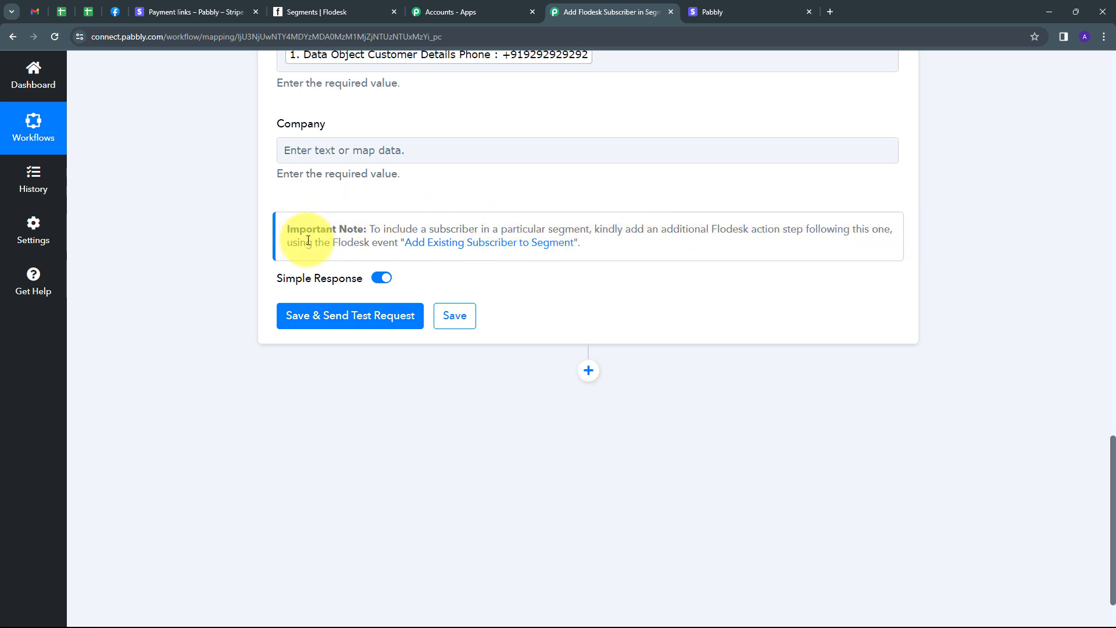
scroll(463, 232, "up", 4)
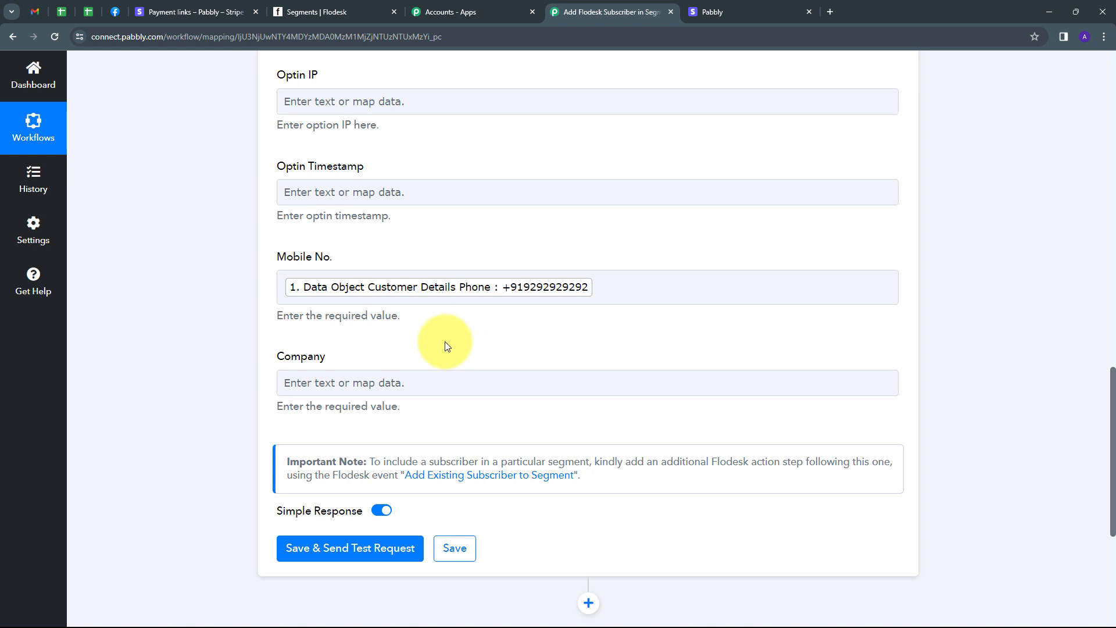
scroll(465, 337, "down", 1)
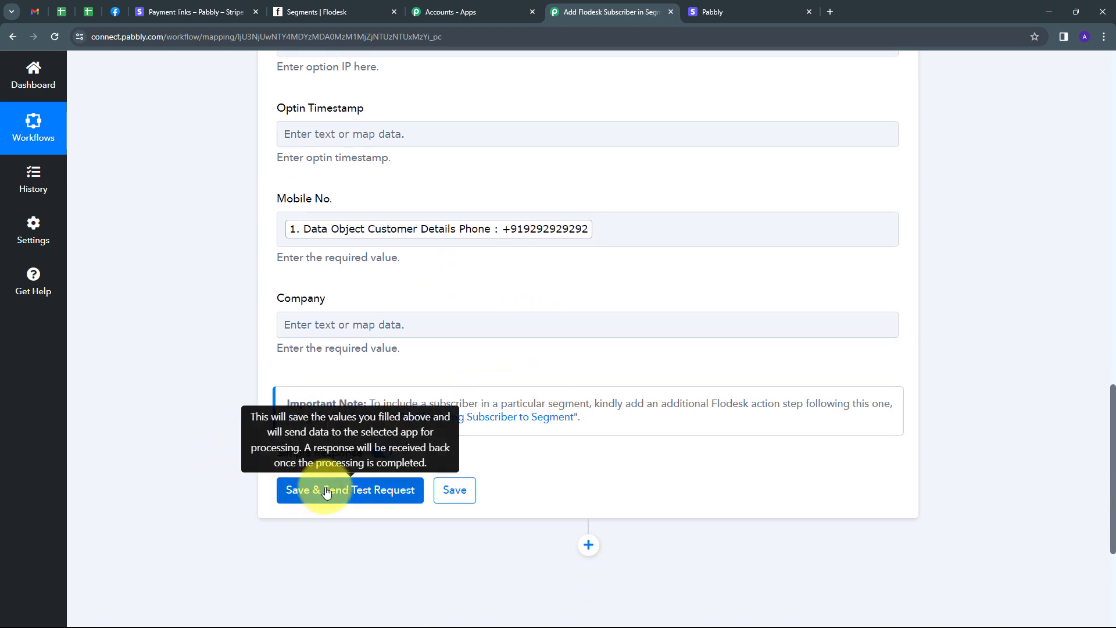
Step: Save and test the subscriber step, checking the returned Id, active status and mobile number
left_click(358, 493)
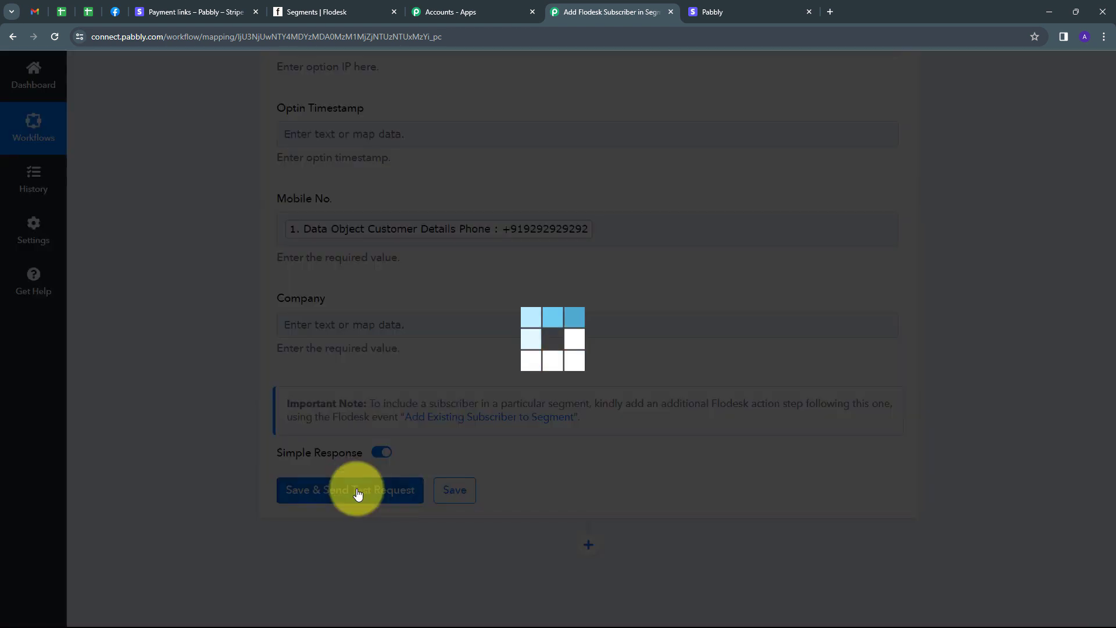
scroll(678, 417, "down", 2)
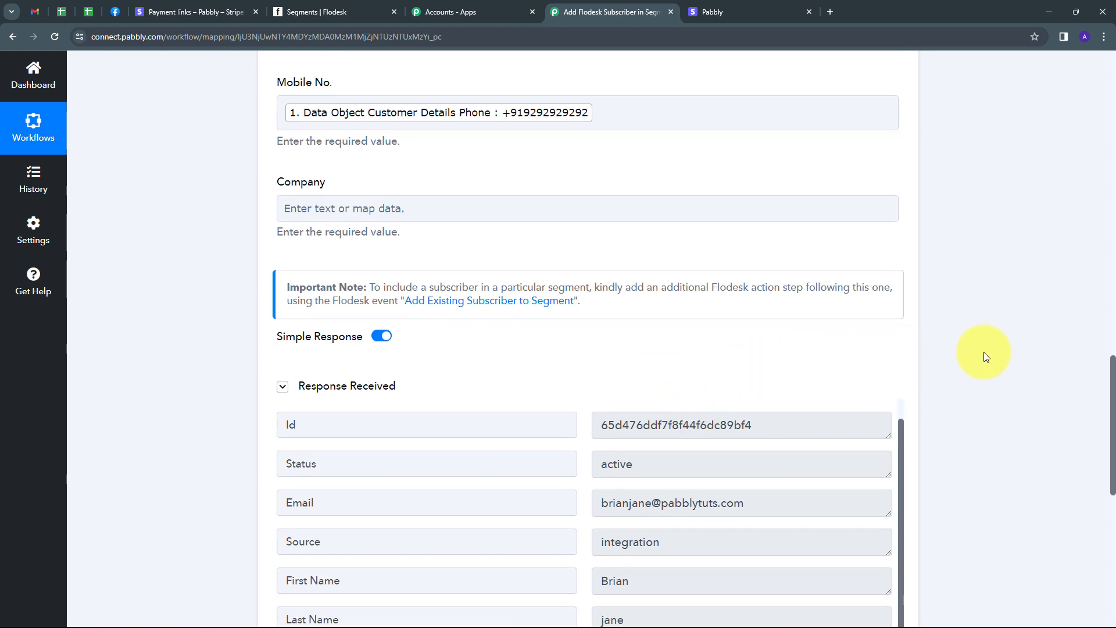
scroll(356, 347, "down", 2)
left_click_drag(767, 326, 679, 329)
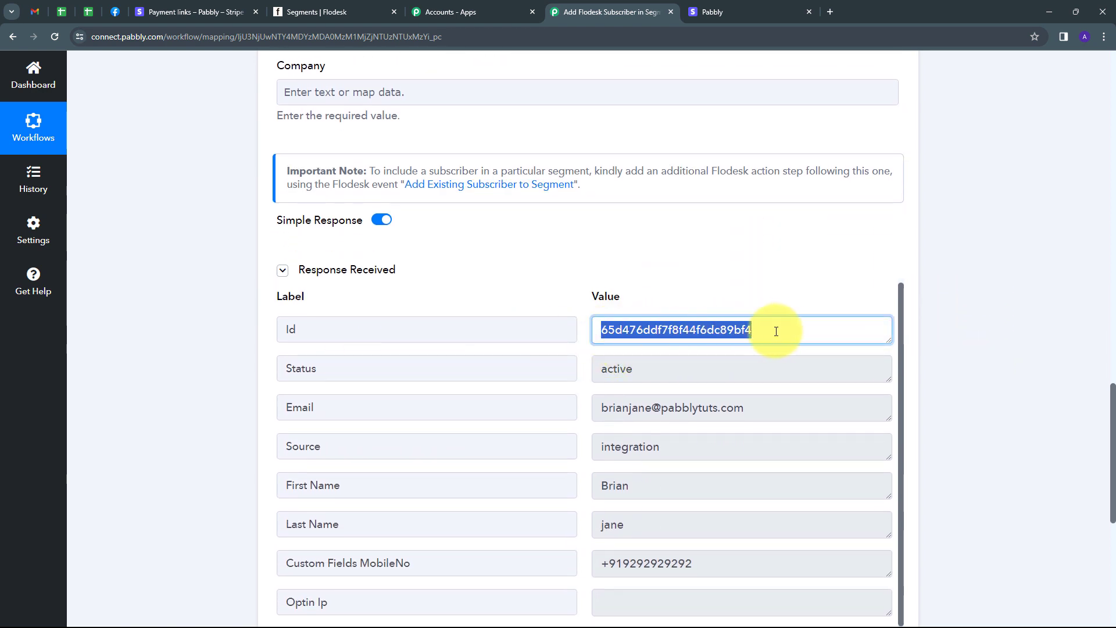
scroll(511, 300, "down", 1)
scroll(524, 287, "up", 1)
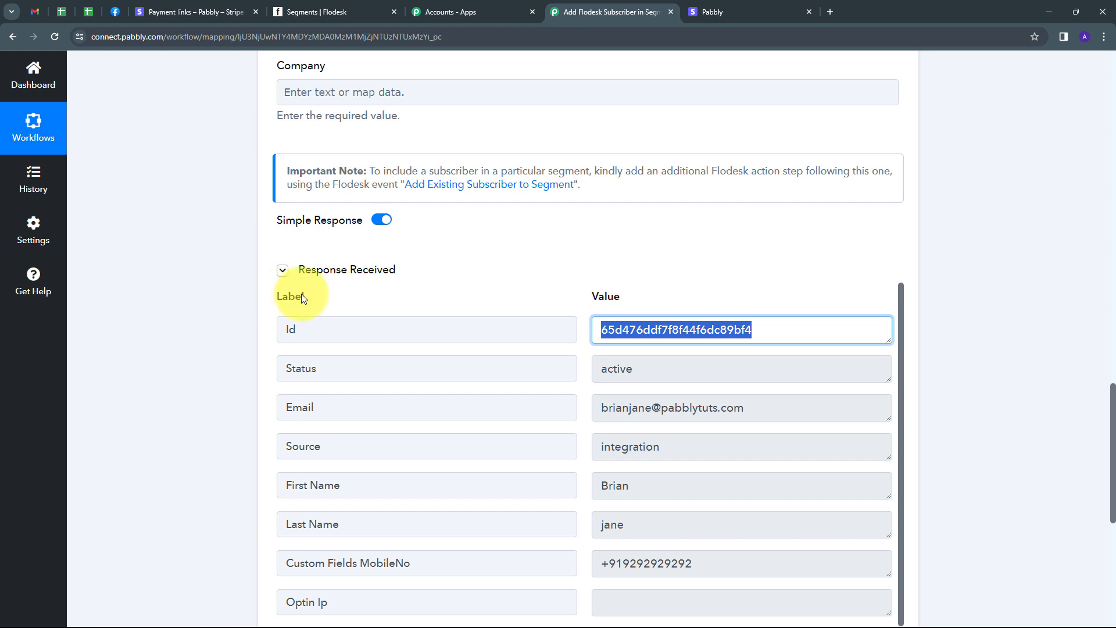
scroll(958, 275, "down", 1)
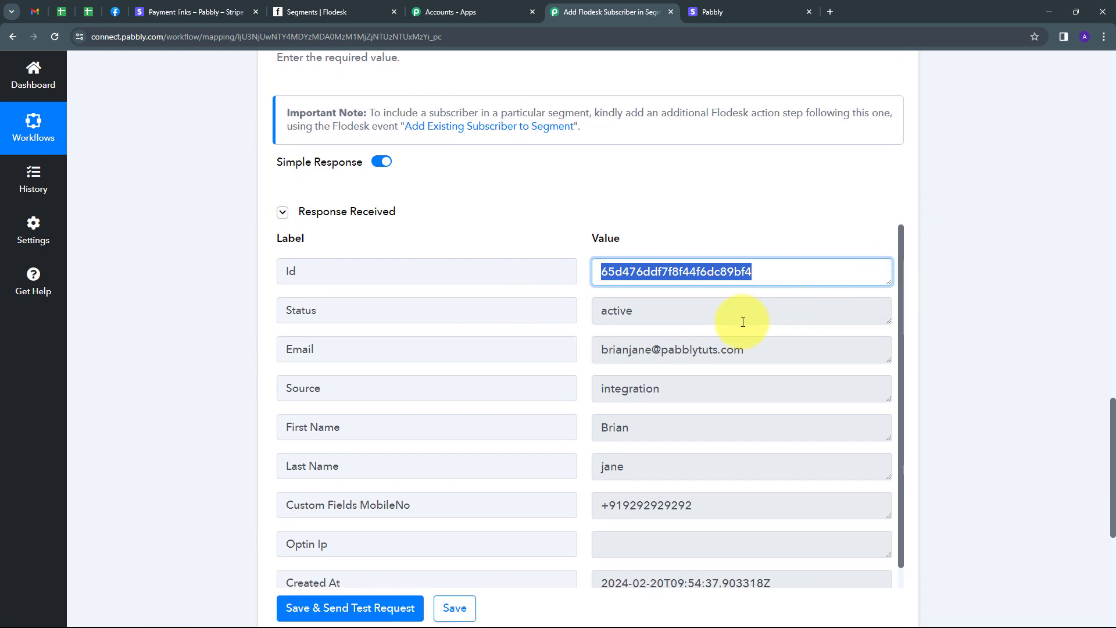
scroll(826, 479, "down", 3)
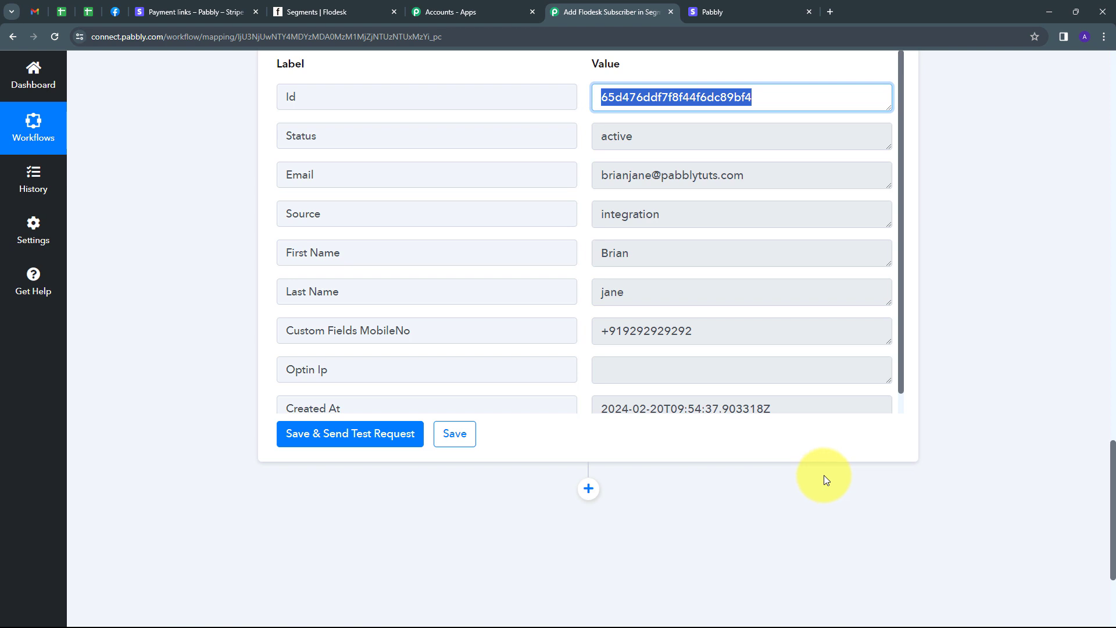
Step: Add a new Flodesk action step with the Add Existing Subscriber to Segment event
left_click(589, 491)
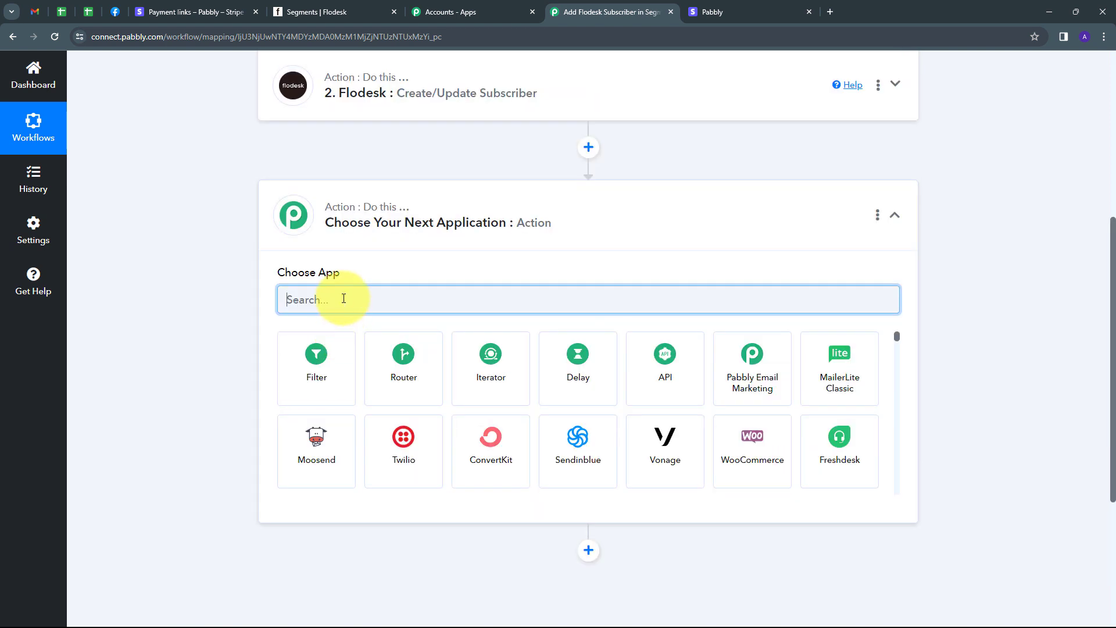
type("flodesk")
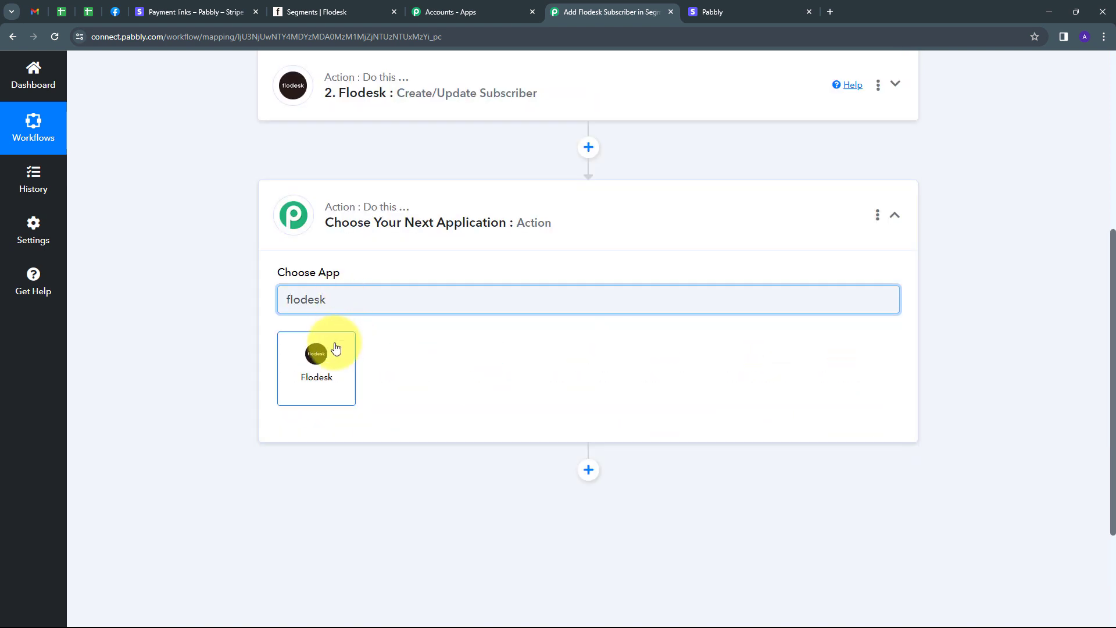
left_click(327, 365)
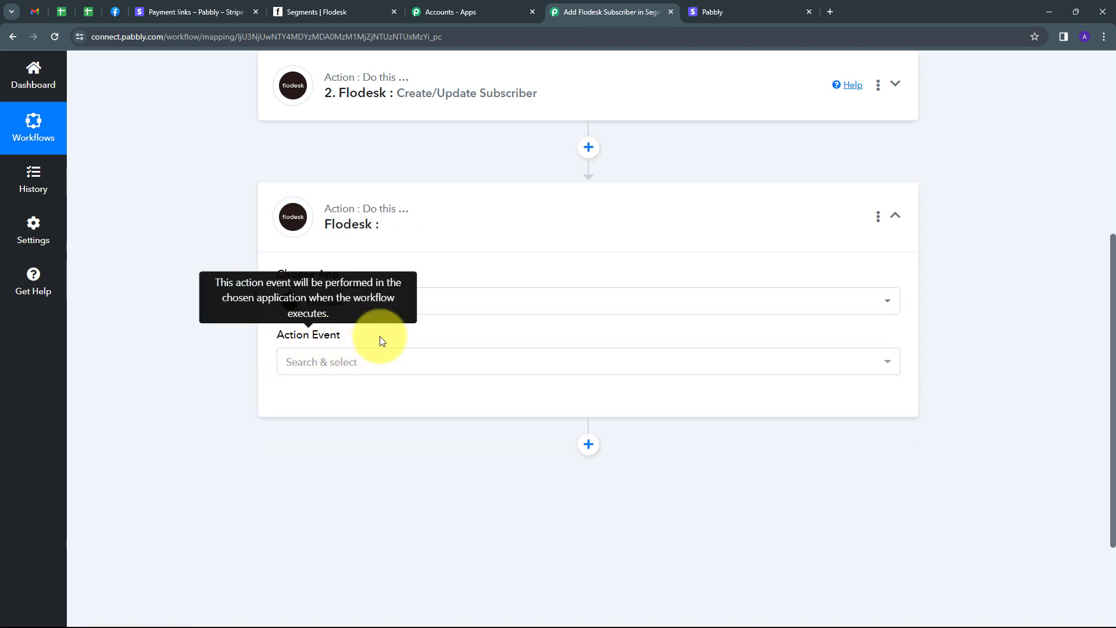
left_click(518, 367)
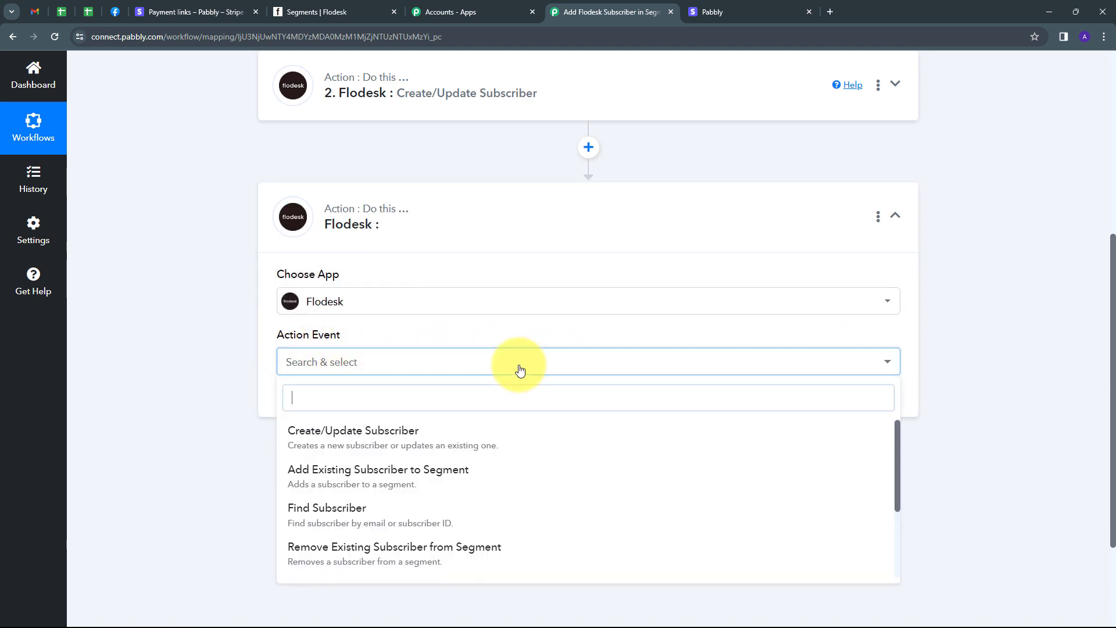
left_click(360, 483)
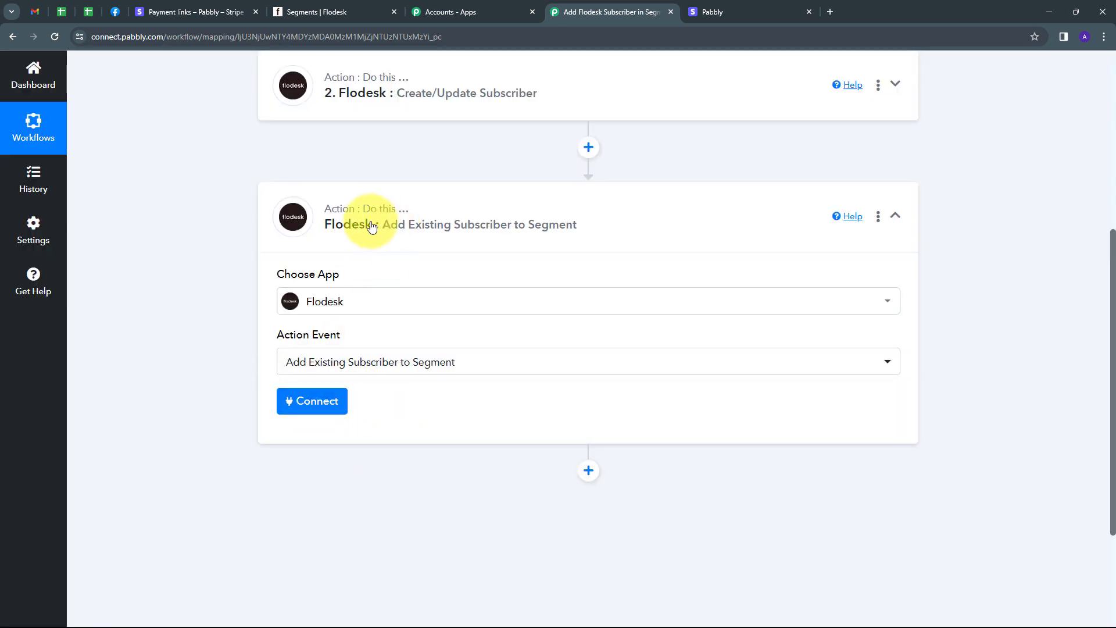
Step: Connect the step using the existing Flodesk #2 connection and save
left_click(308, 405)
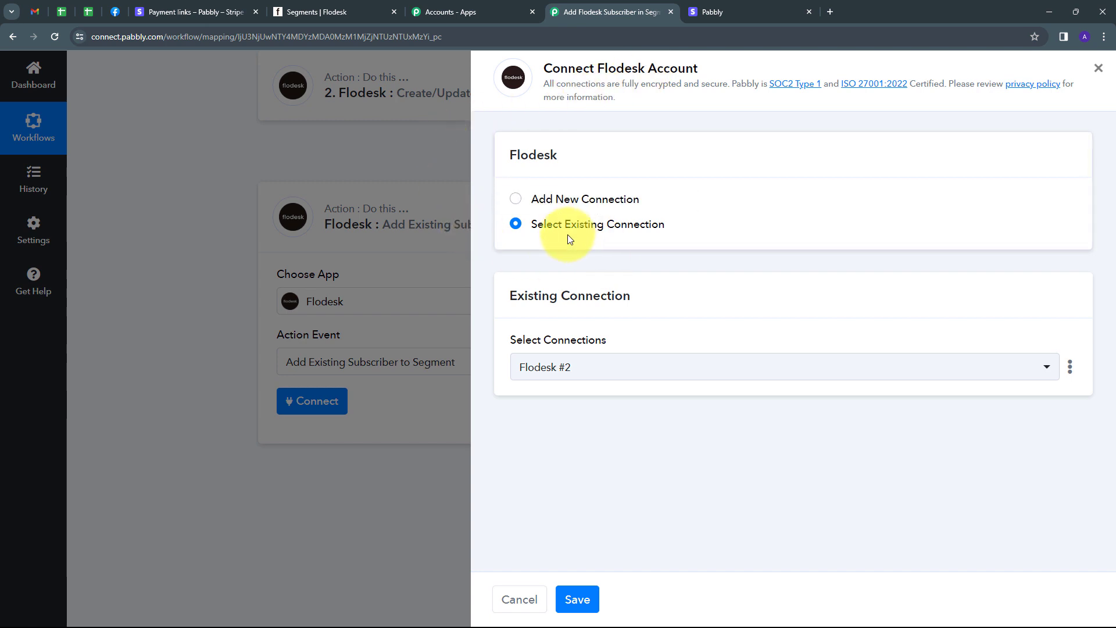
left_click(577, 599)
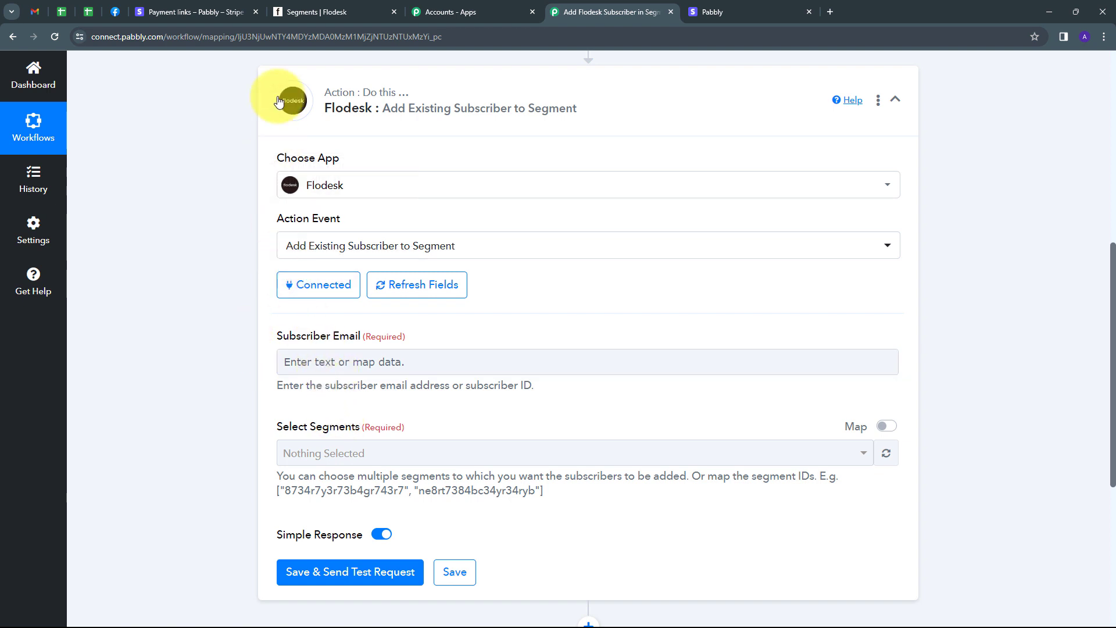
left_click(320, 11)
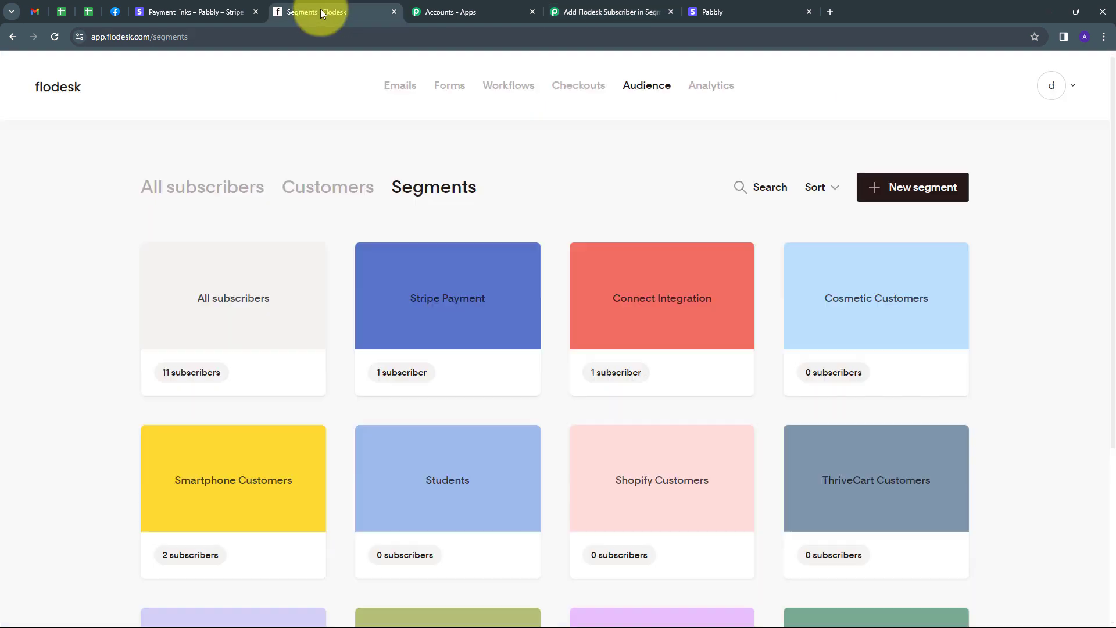
Step: In Flodesk, open the Stripe Payment segment, then the All subscribers list
left_click(456, 320)
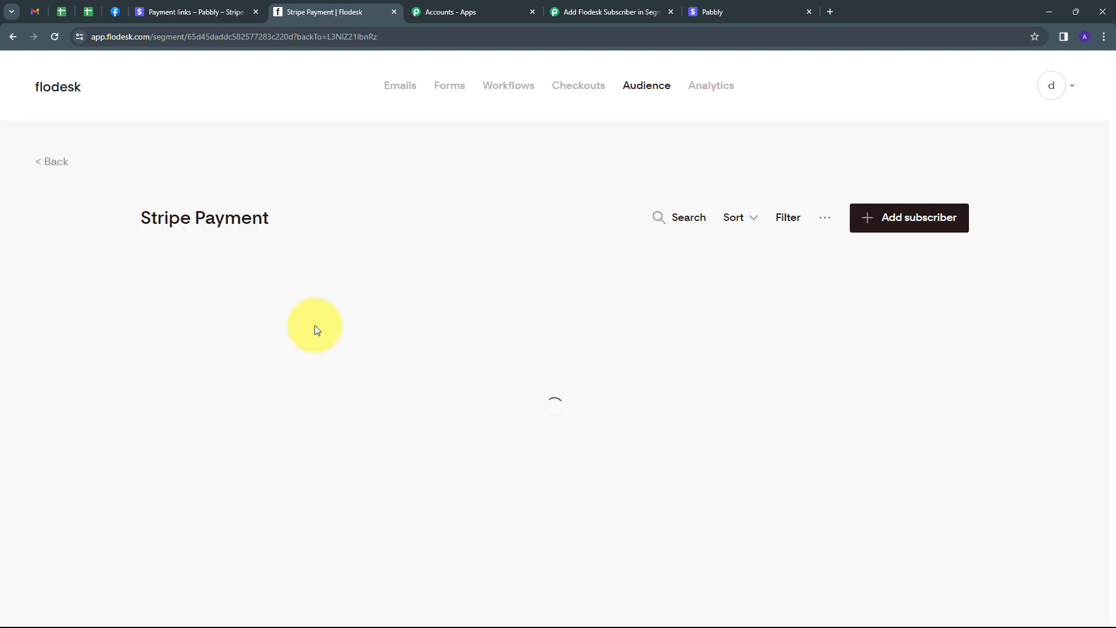
left_click(12, 36)
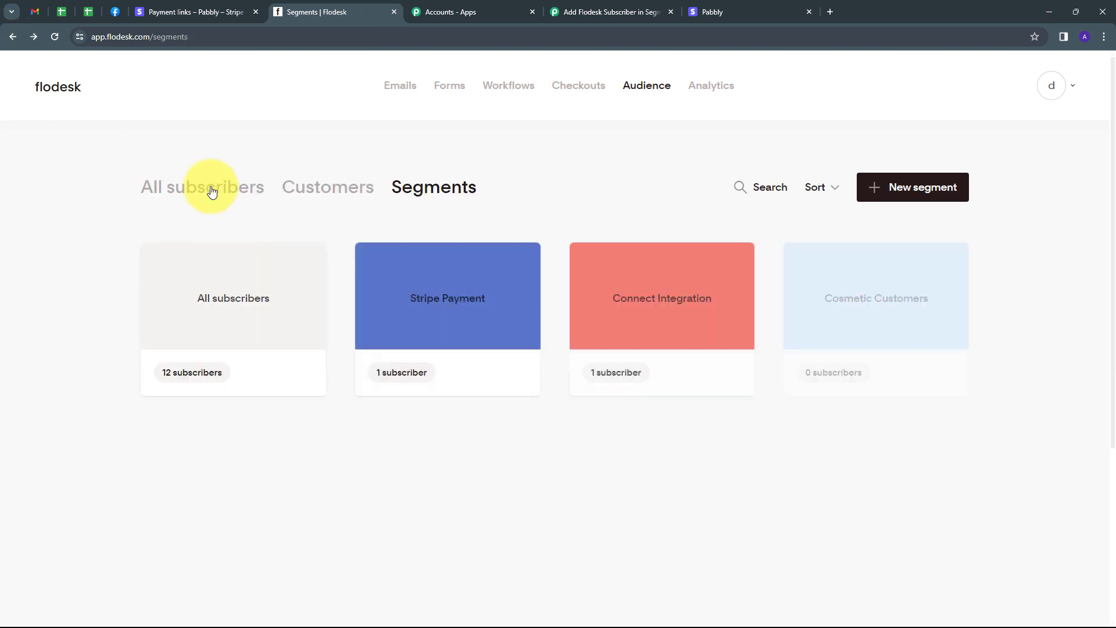
left_click(212, 191)
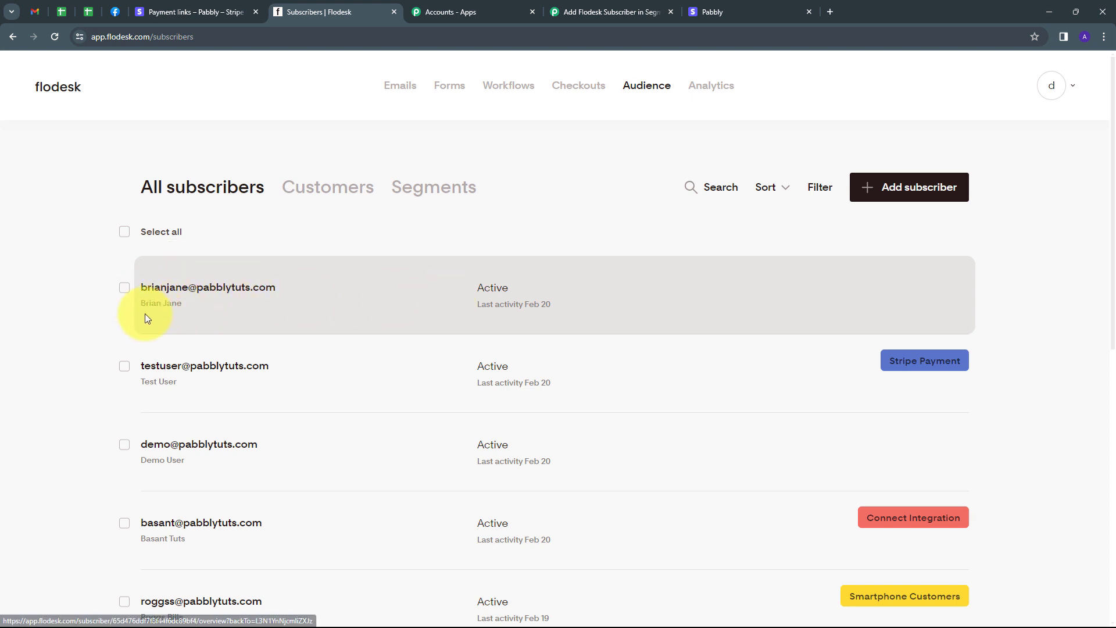
Step: Confirm the newest subscriber has the mobile number but 0 segments, then return to Pabbly
left_click(359, 295)
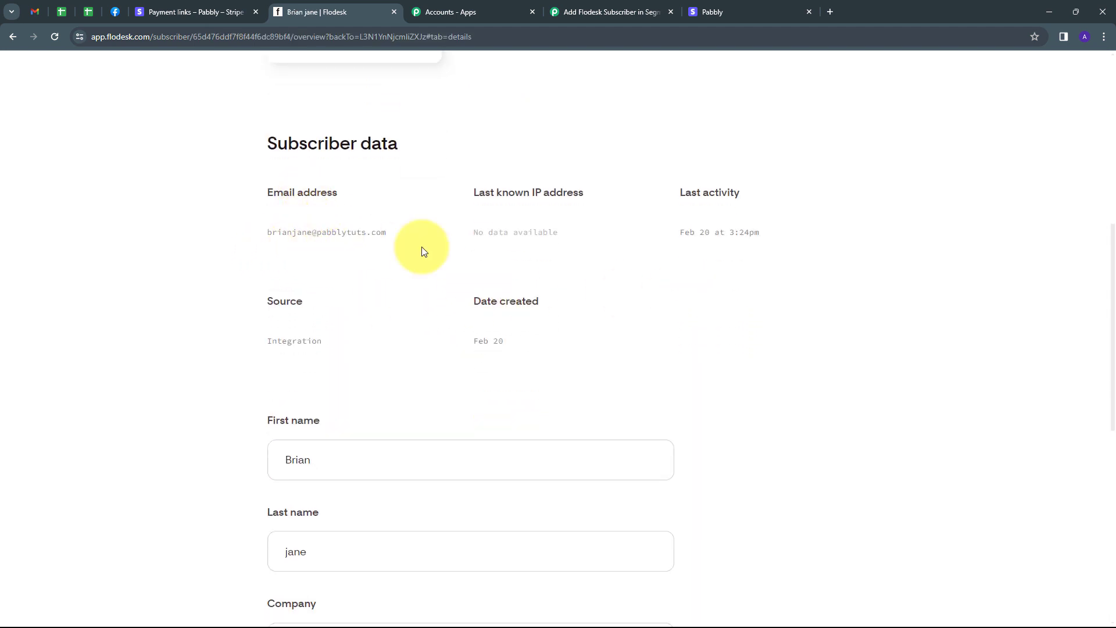
scroll(346, 268, "down", 2)
left_click(366, 327)
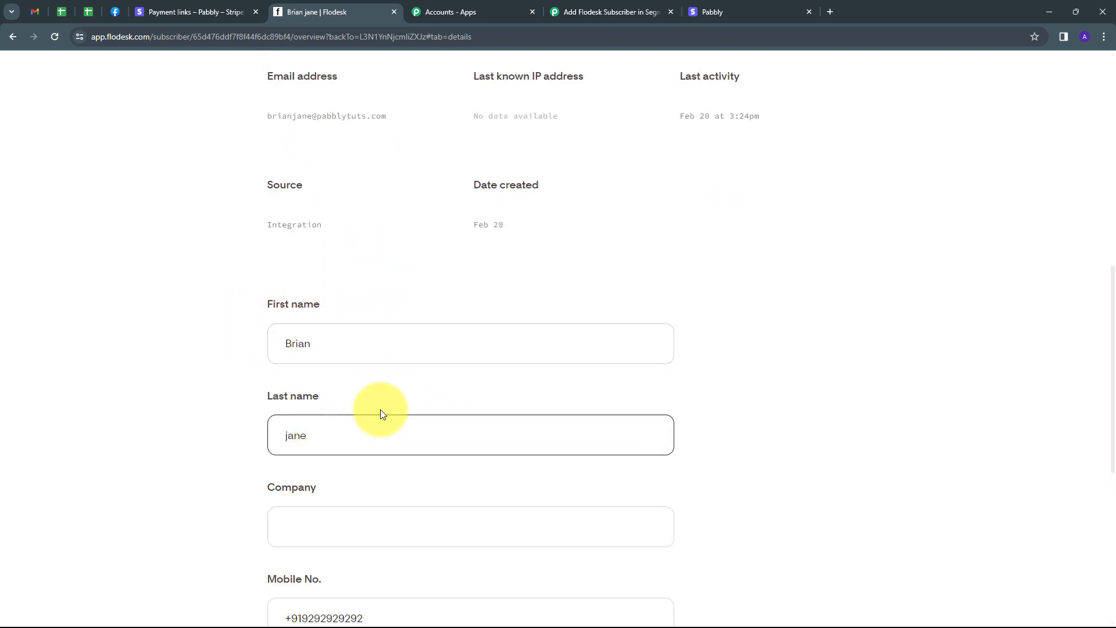
scroll(373, 411, "down", 3)
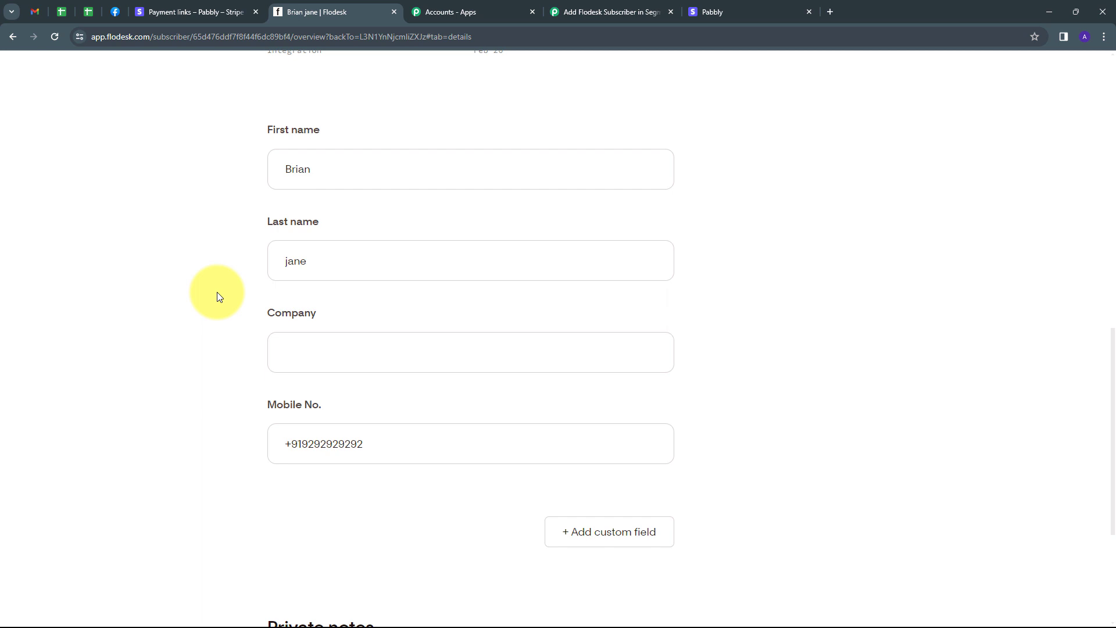
scroll(228, 267, "up", 10)
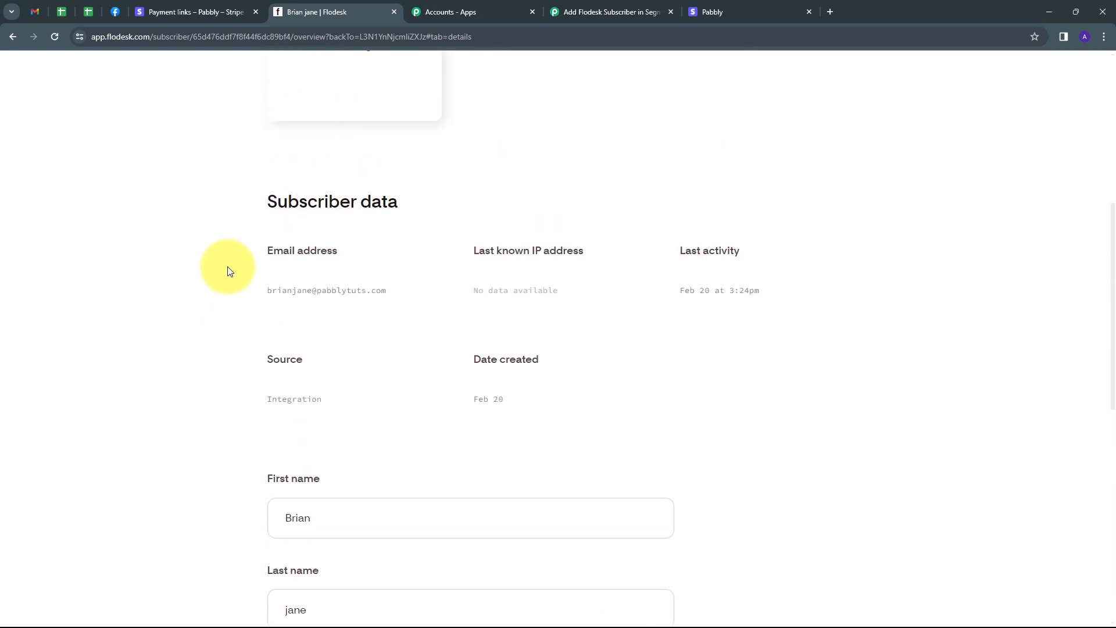
scroll(502, 183, "up", 3)
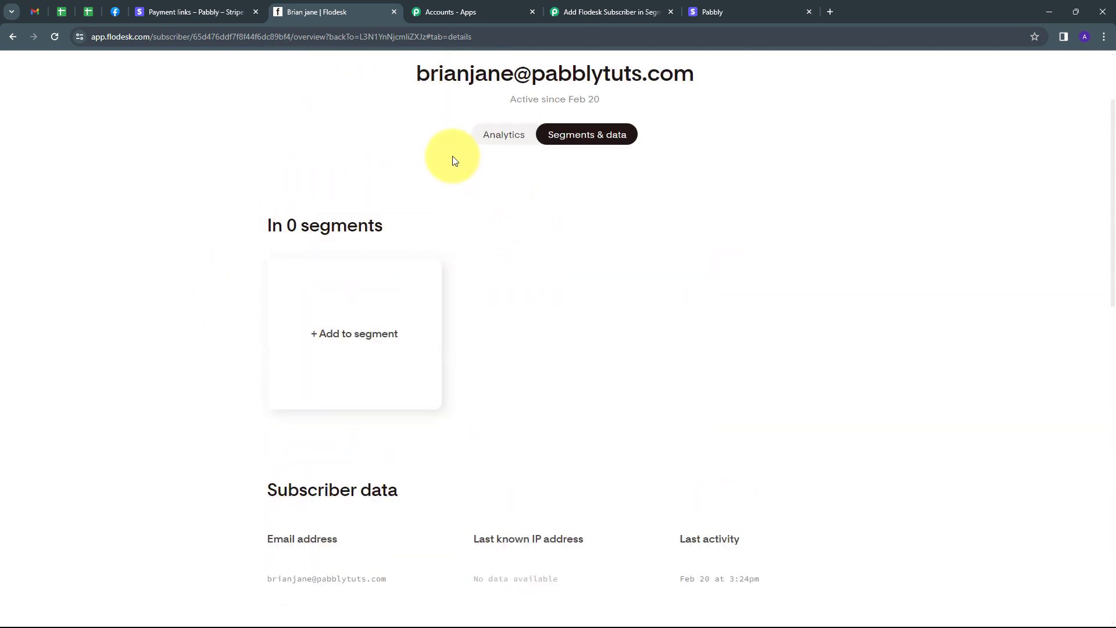
left_click(51, 104)
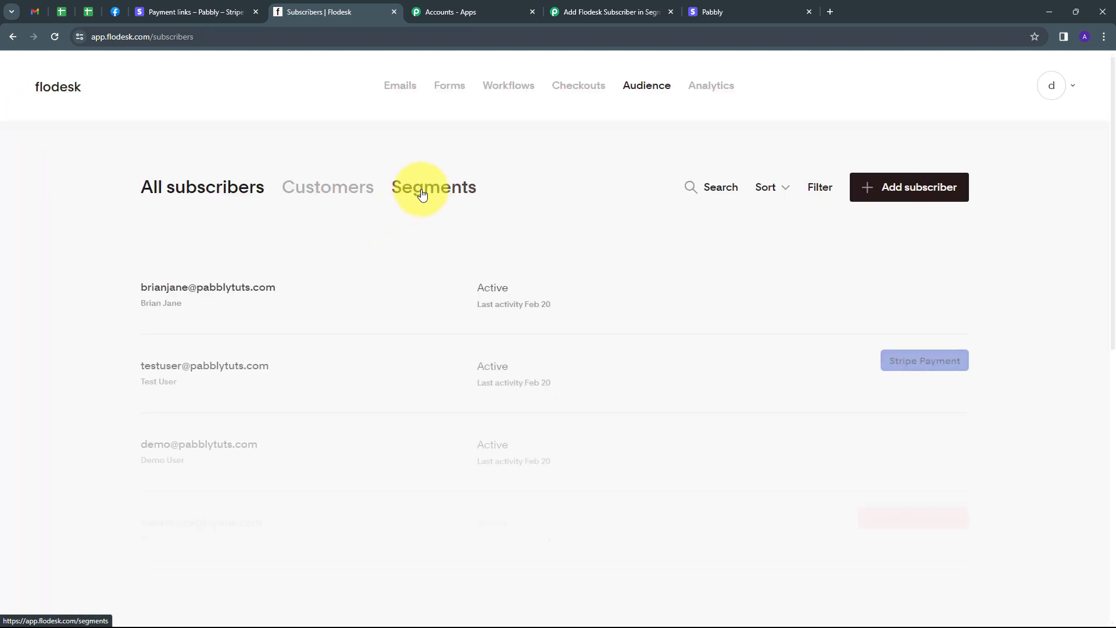
left_click(418, 191)
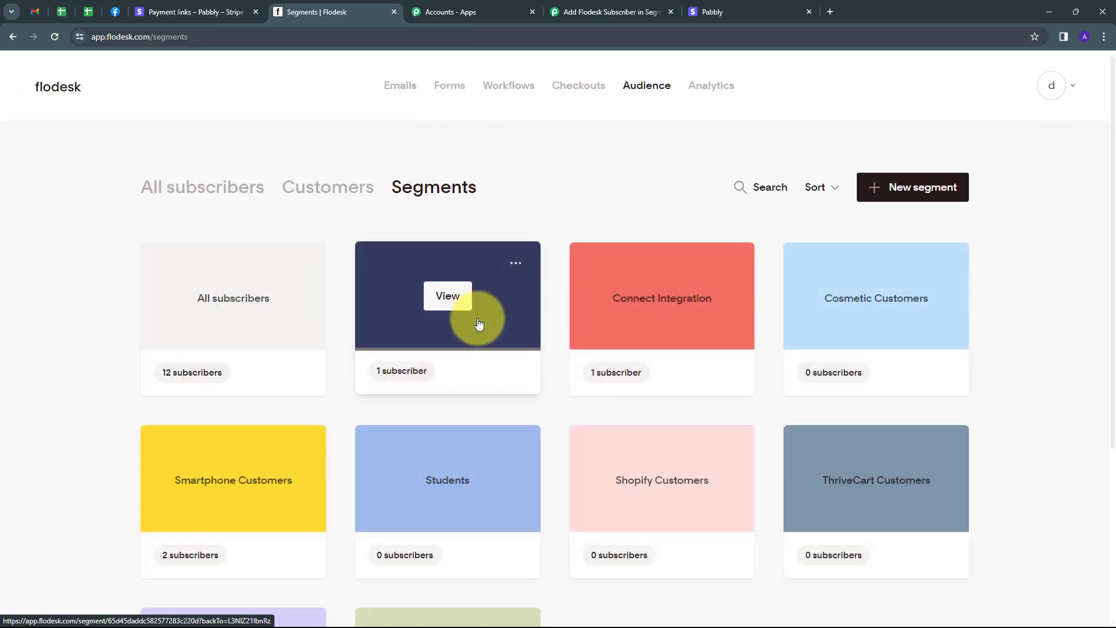
left_click(576, 12)
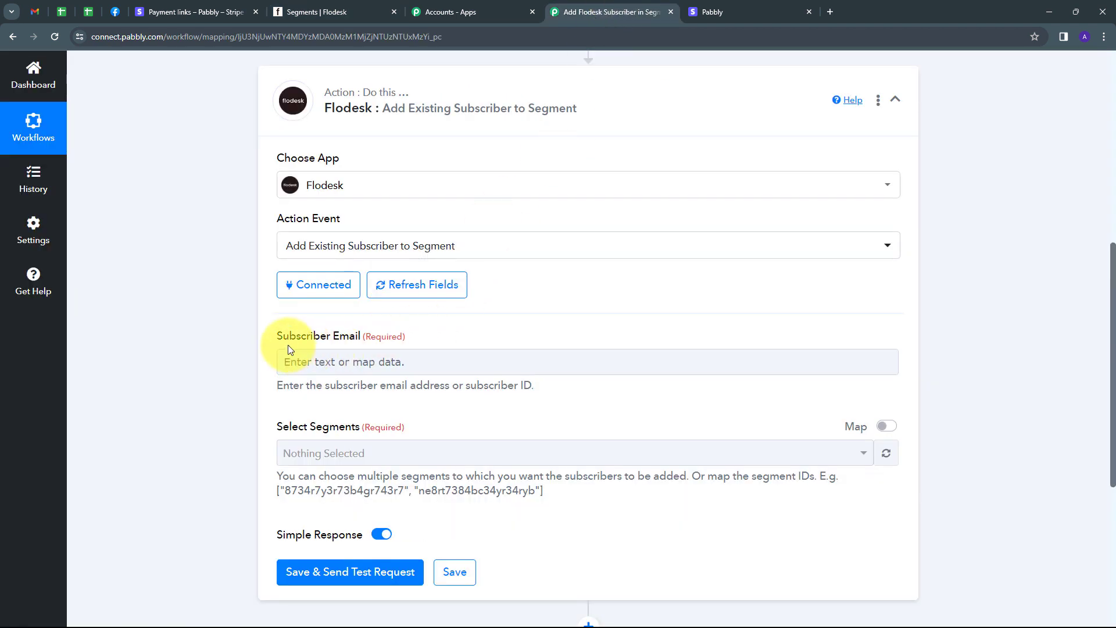
Step: Map the step 2 Create/Update Subscriber Email into Subscriber Email
left_click(368, 363)
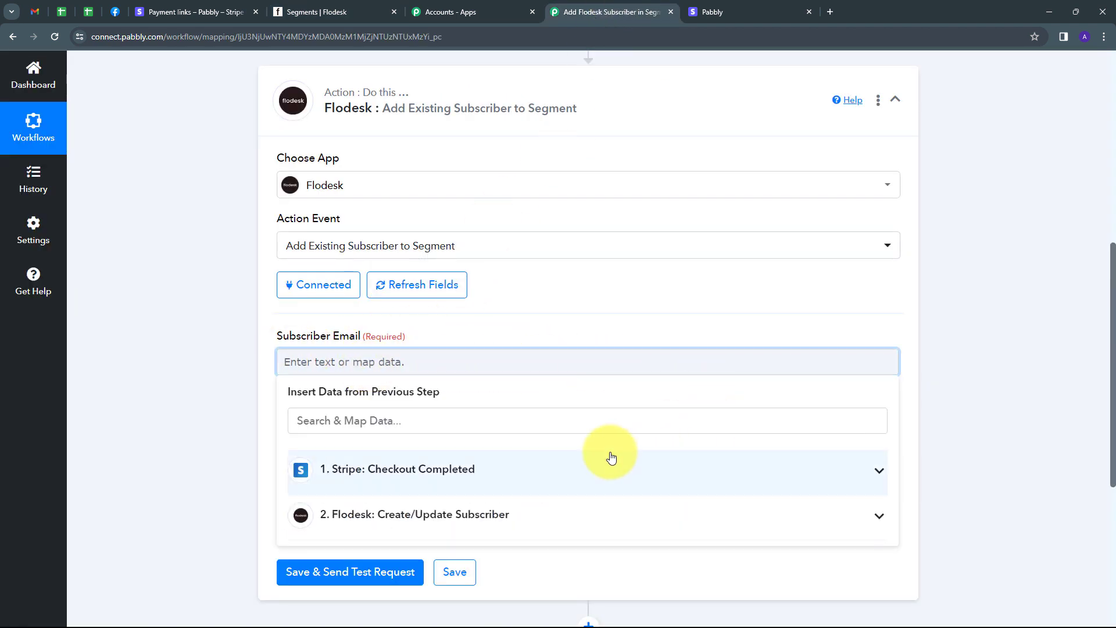
left_click(507, 522)
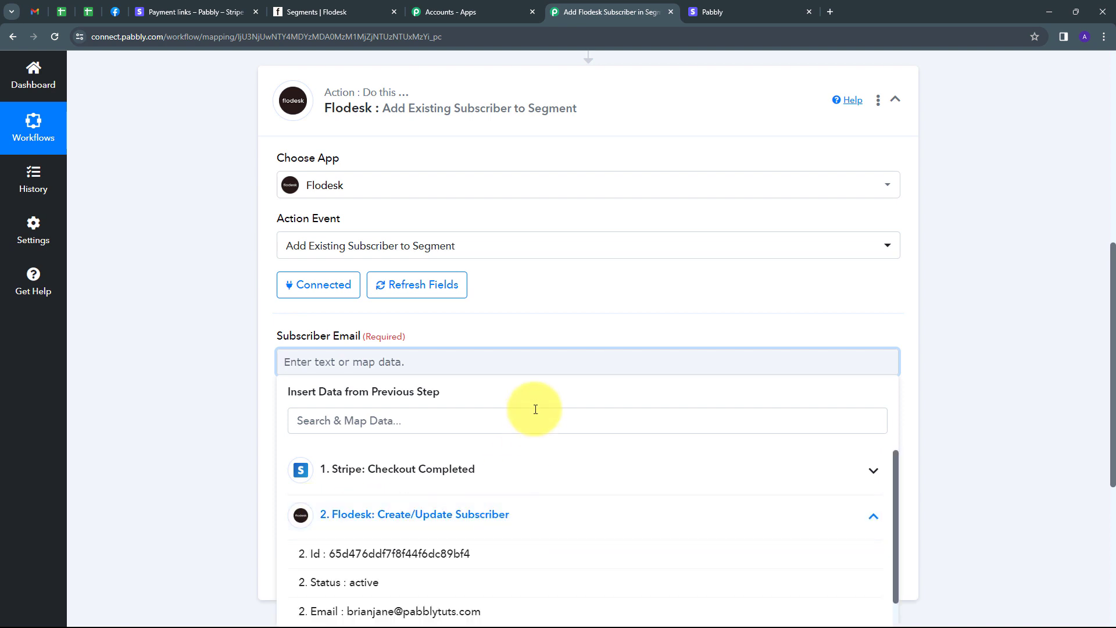
scroll(532, 406, "down", 1)
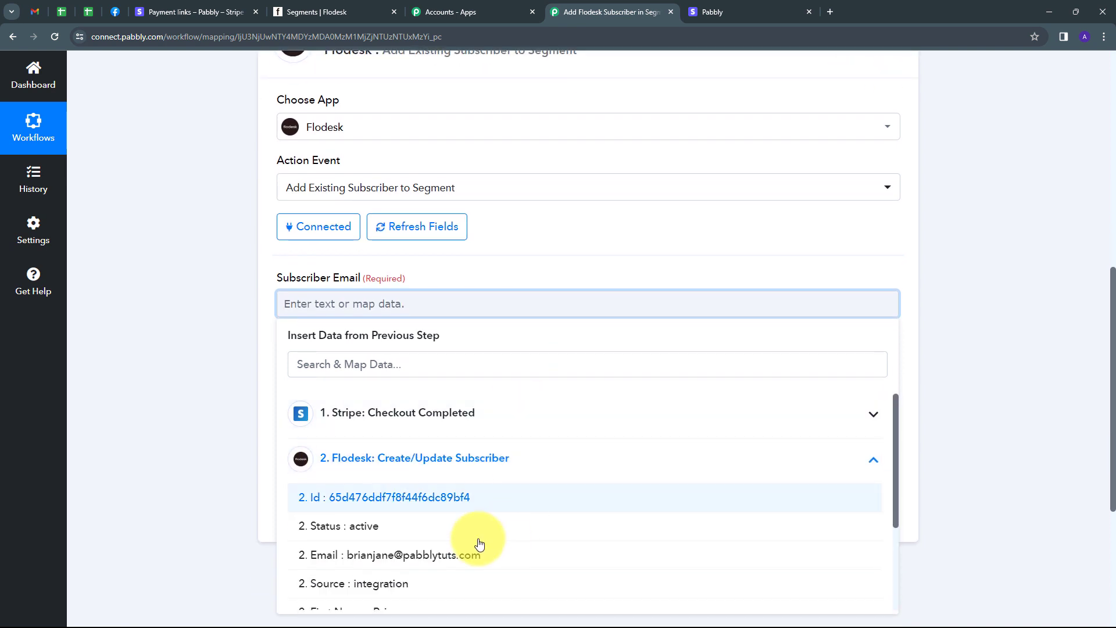
left_click(382, 561)
left_click(187, 337)
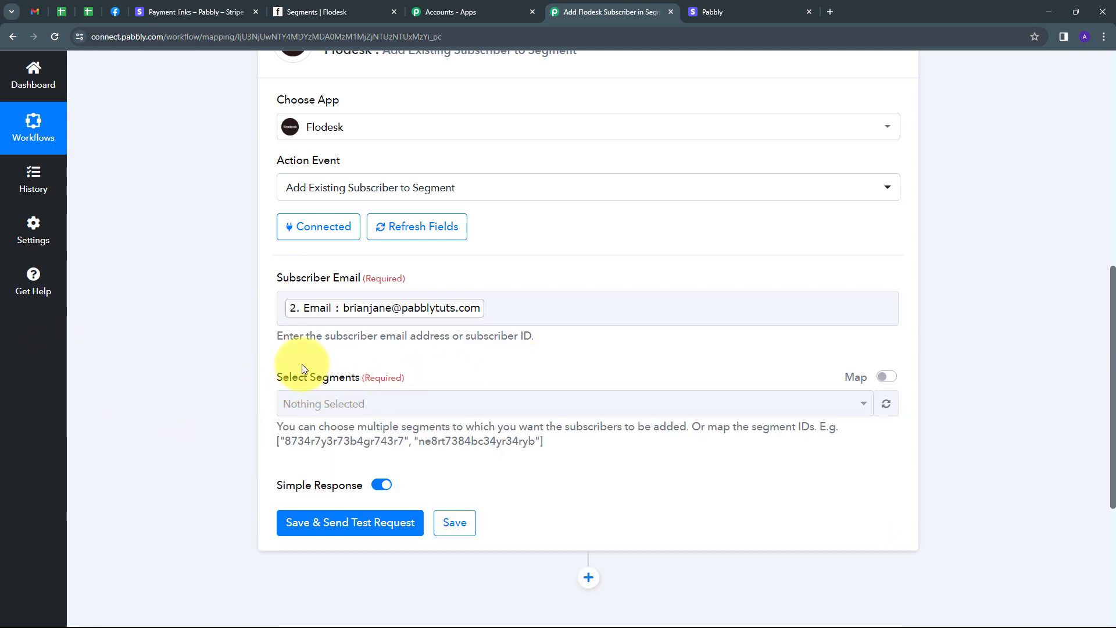
Step: Choose Stripe Payment in Select Segments
left_click(596, 410)
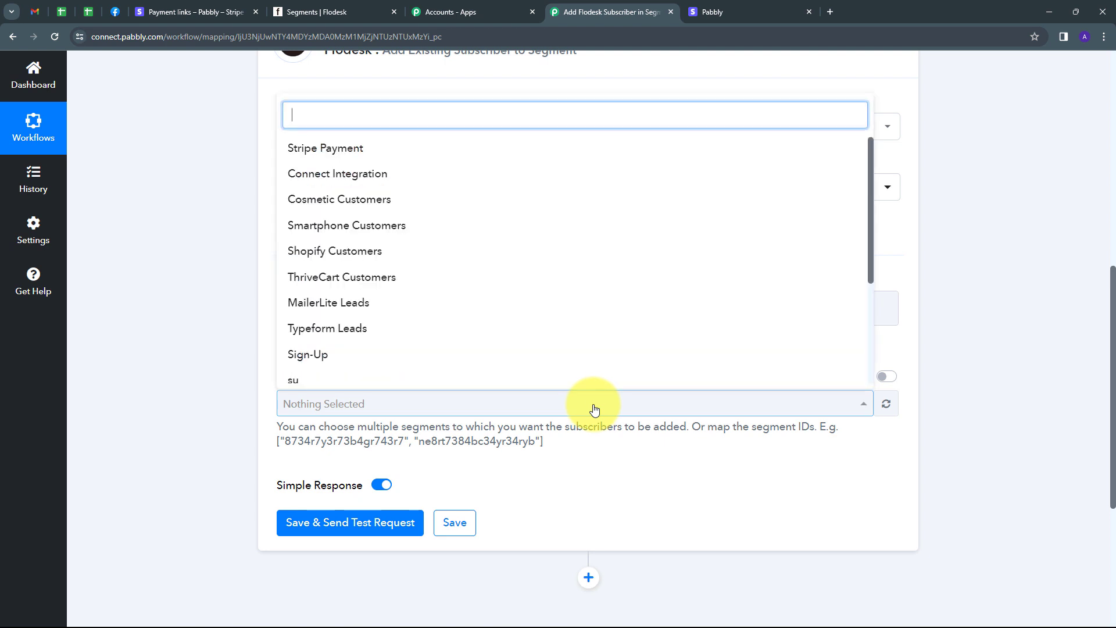
scroll(469, 306, "up", 1)
scroll(483, 284, "up", 1)
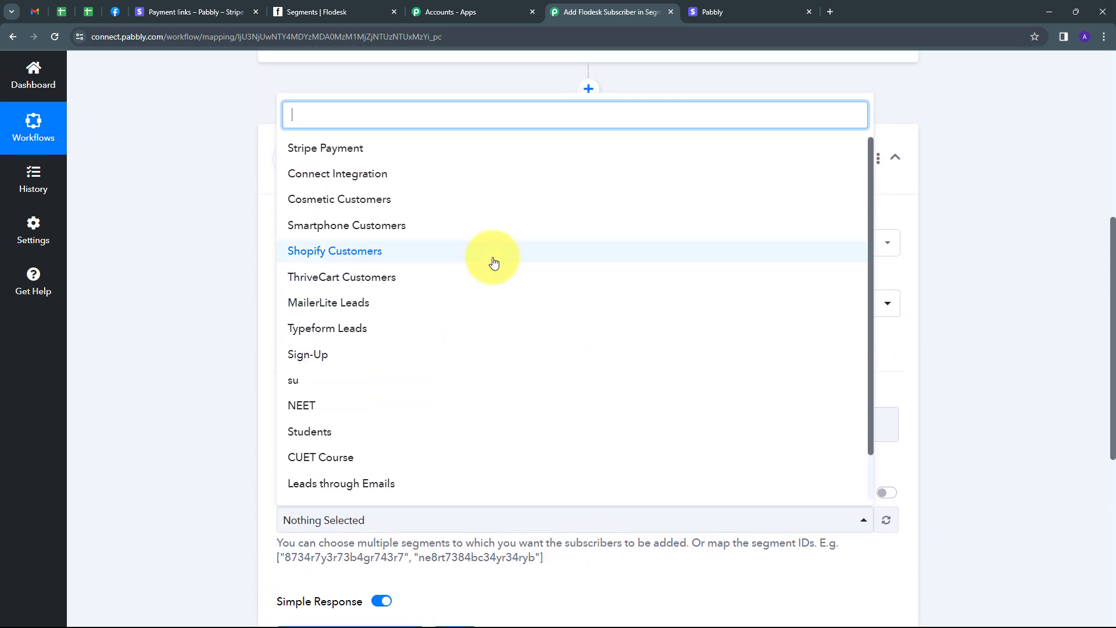
scroll(461, 316, "down", 1)
scroll(461, 316, "up", 1)
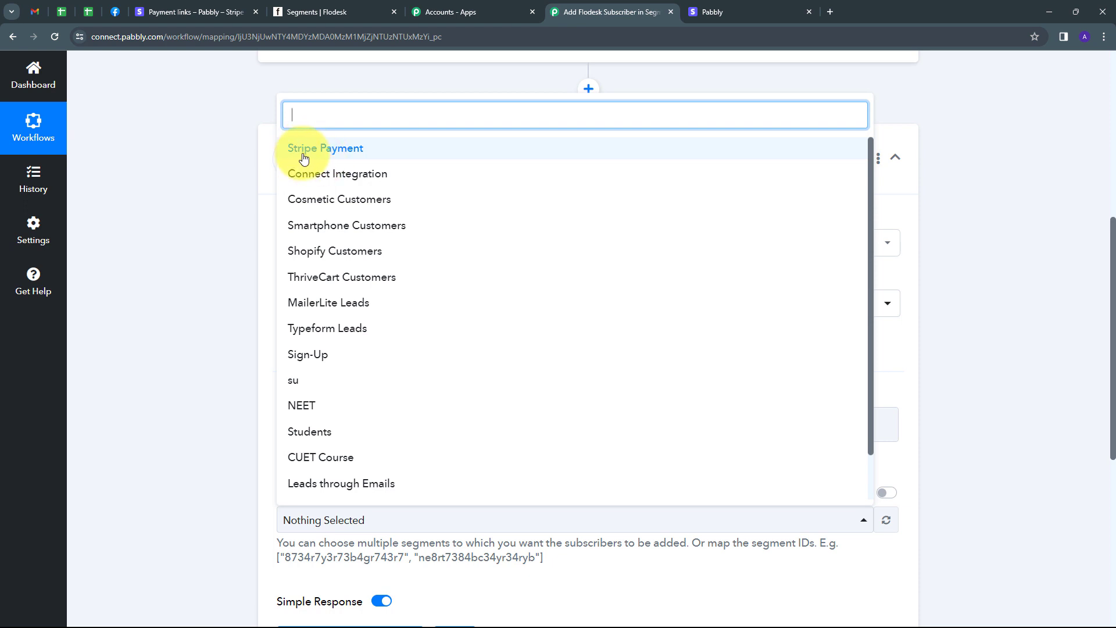
left_click(344, 155)
scroll(224, 361, "down", 2)
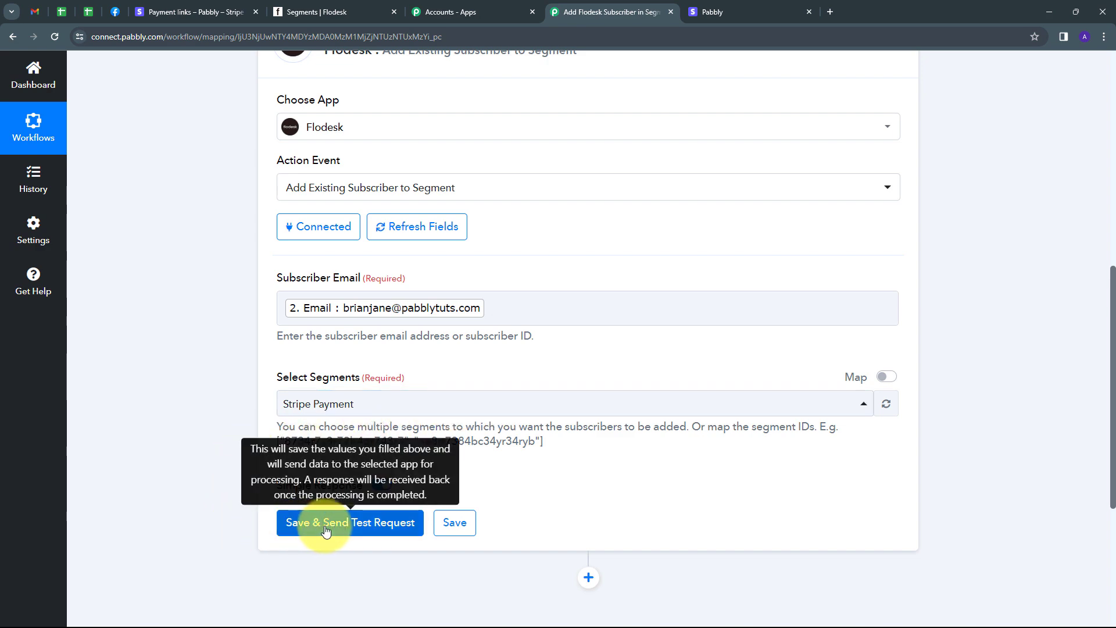
Step: Save and test the step, verifying the returned email and Stripe Payment segment
left_click(357, 523)
scroll(679, 369, "down", 2)
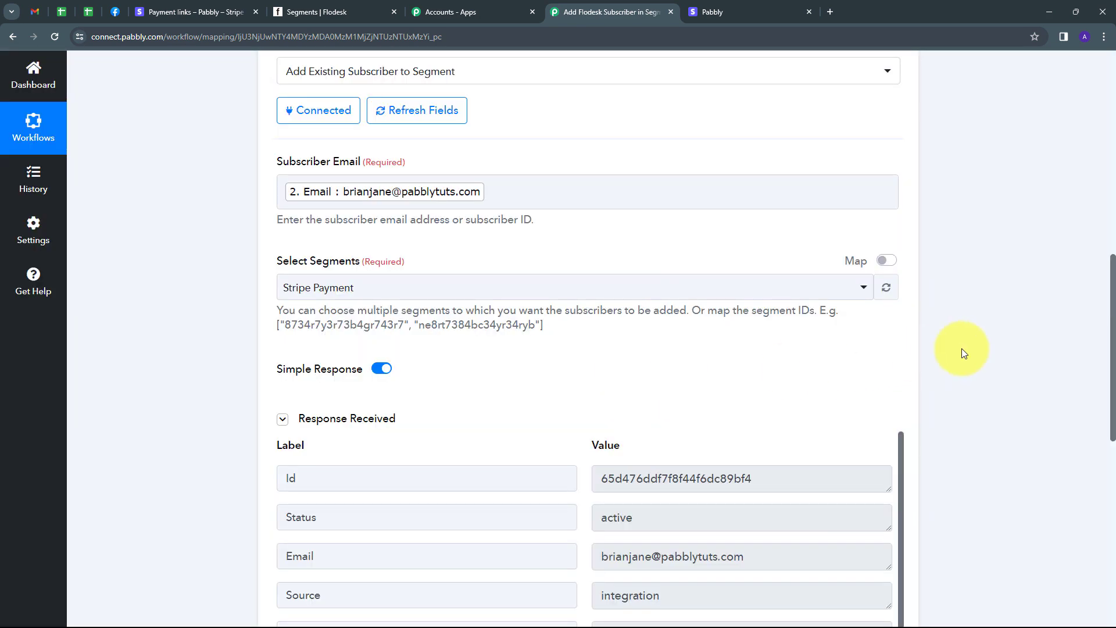
scroll(961, 352, "down", 3)
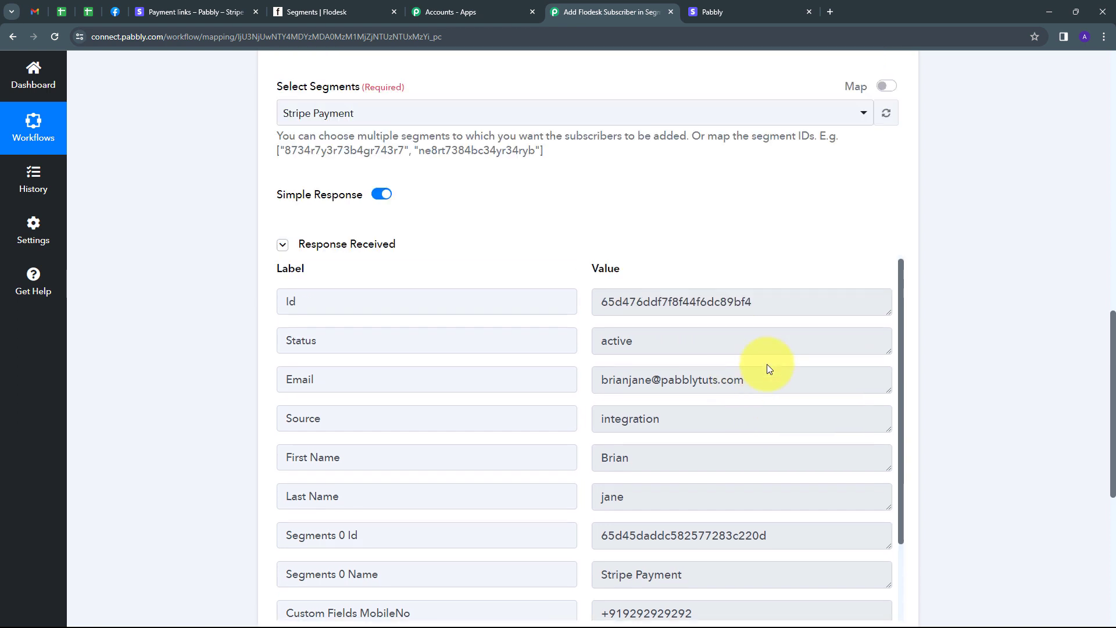
scroll(661, 347, "down", 1)
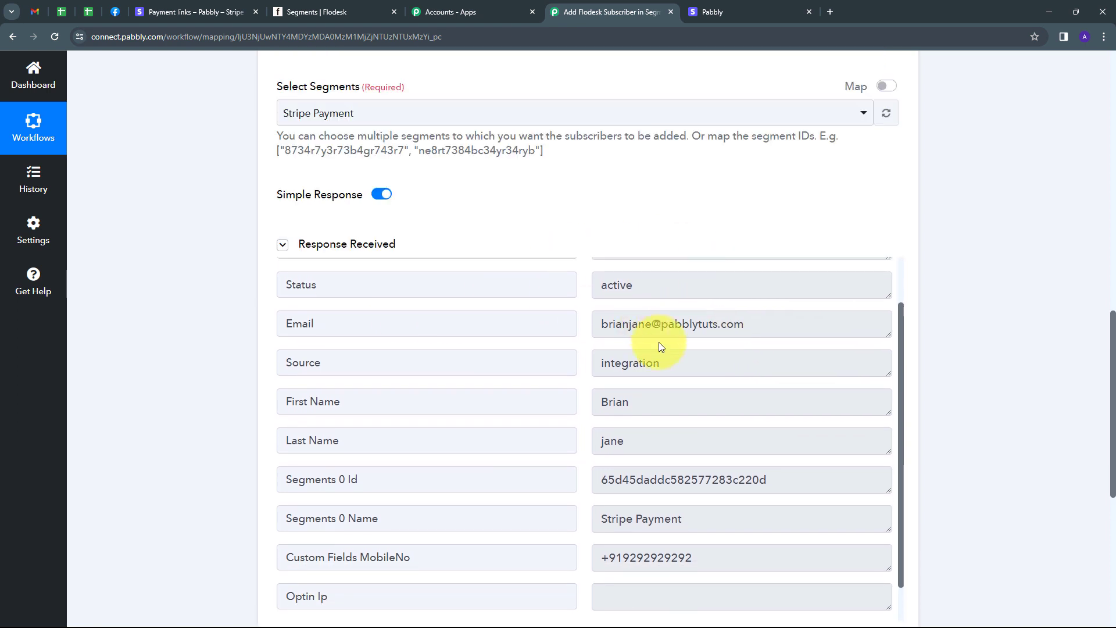
left_click(662, 341)
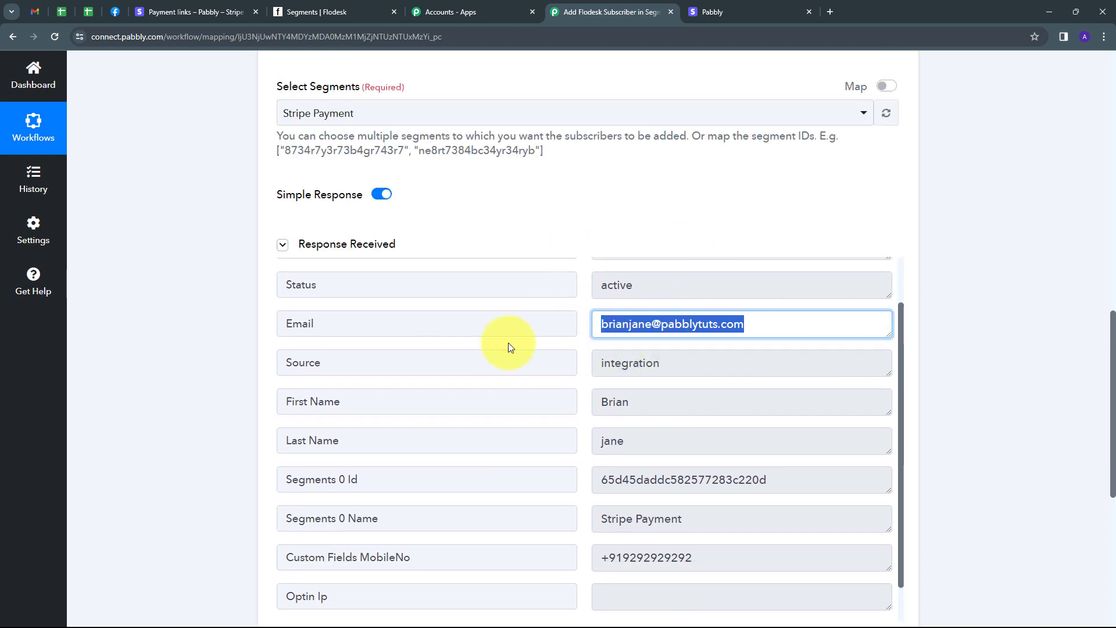
scroll(517, 354, "up", 1)
scroll(700, 386, "down", 2)
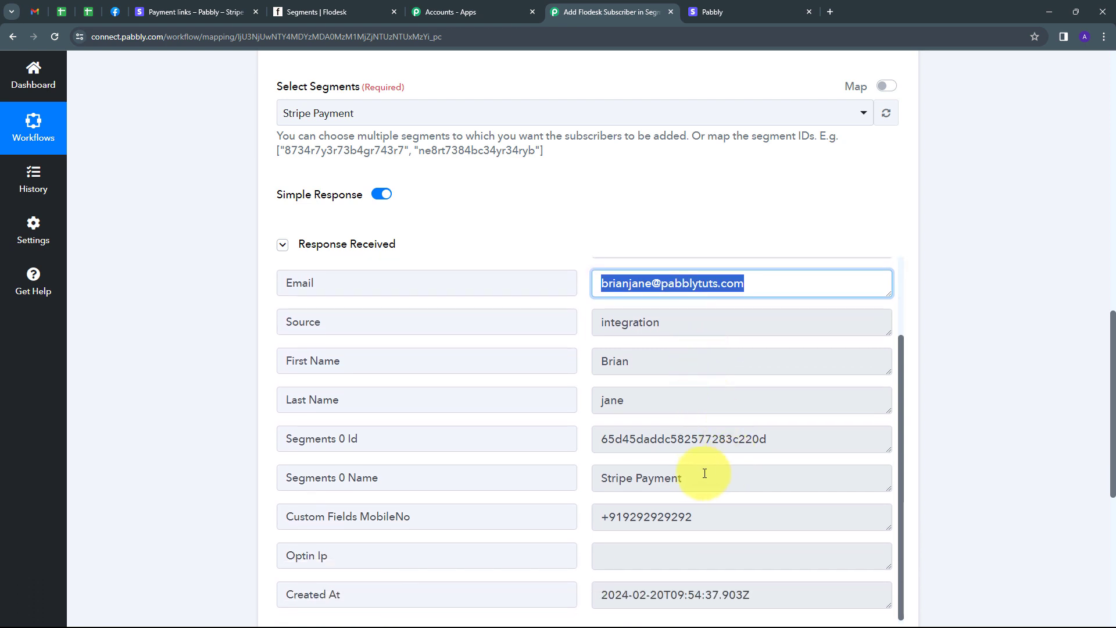
left_click(688, 479)
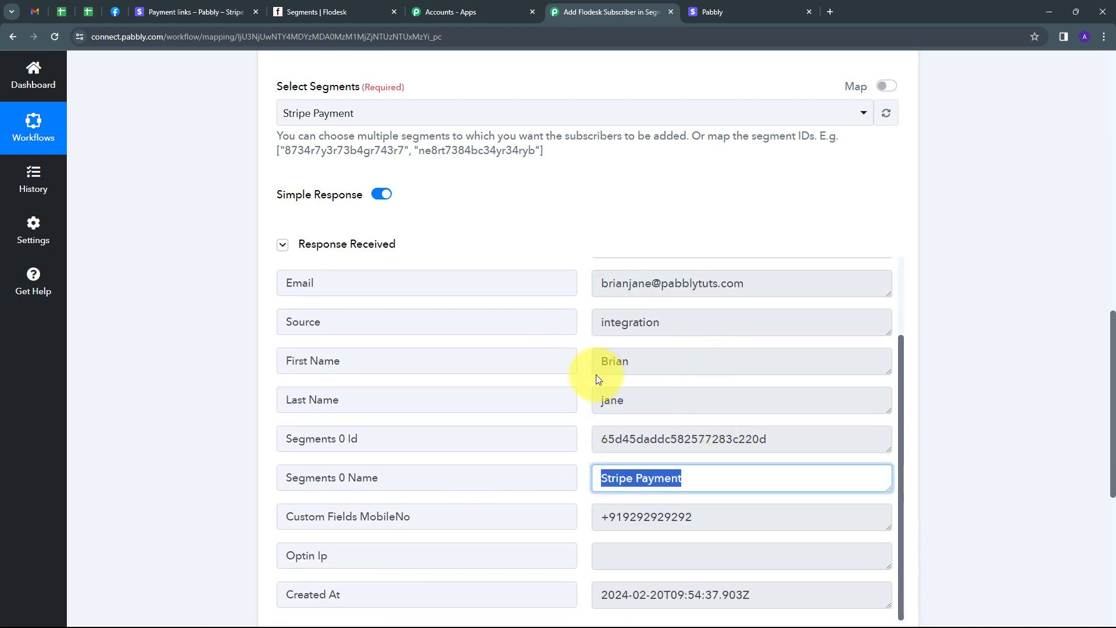
left_click(320, 12)
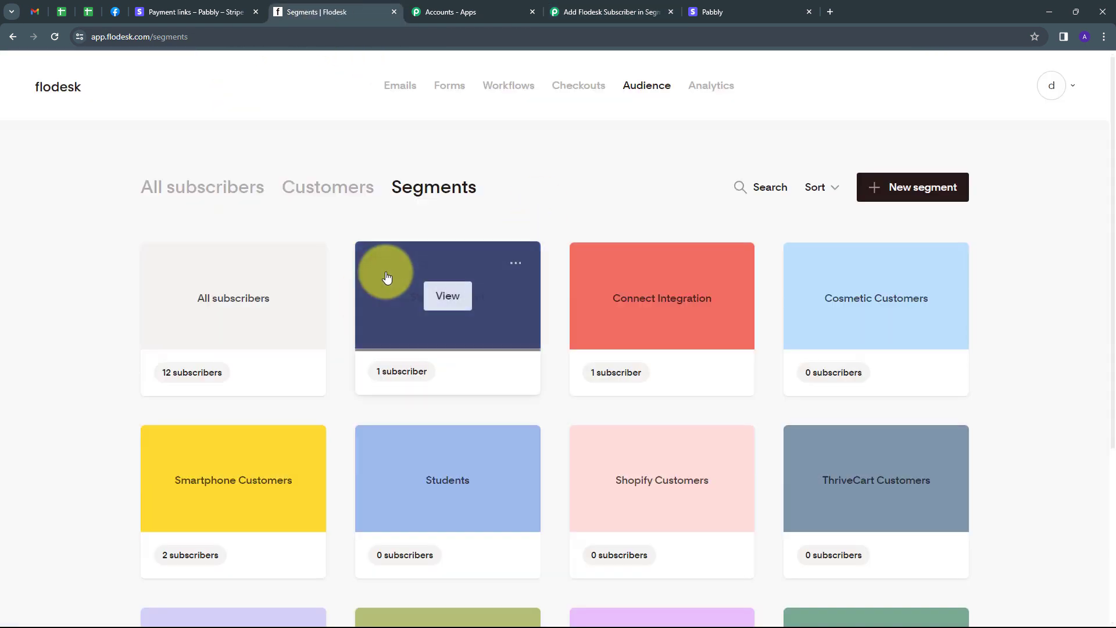
Step: Open the Stripe Payment segment and the new subscriber's profile showing 1 segment
left_click(448, 298)
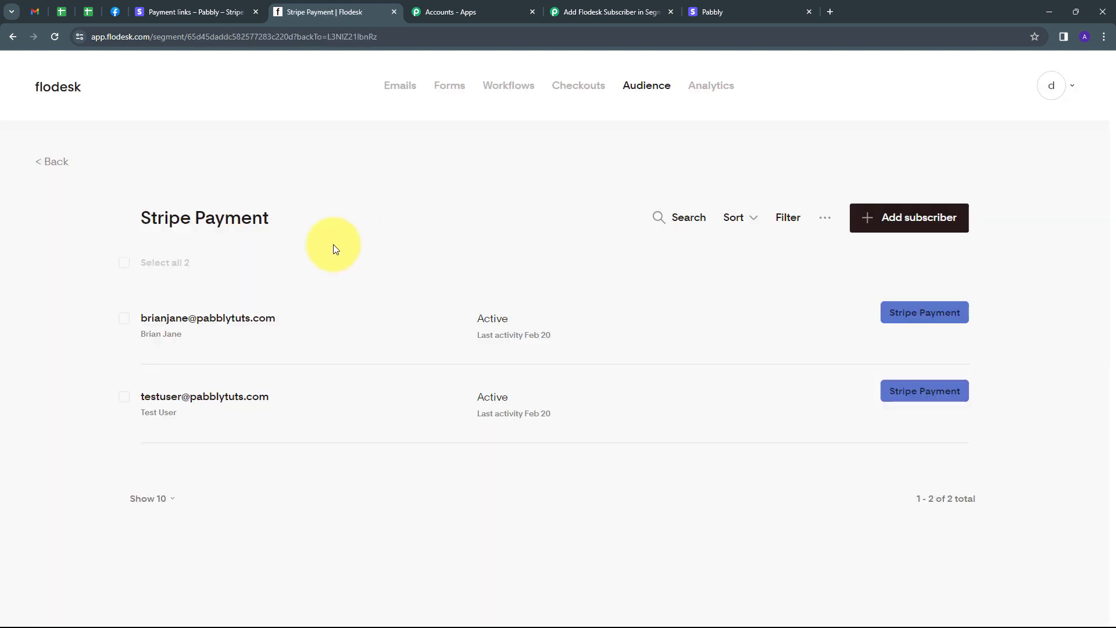
mouse_move(239, 351)
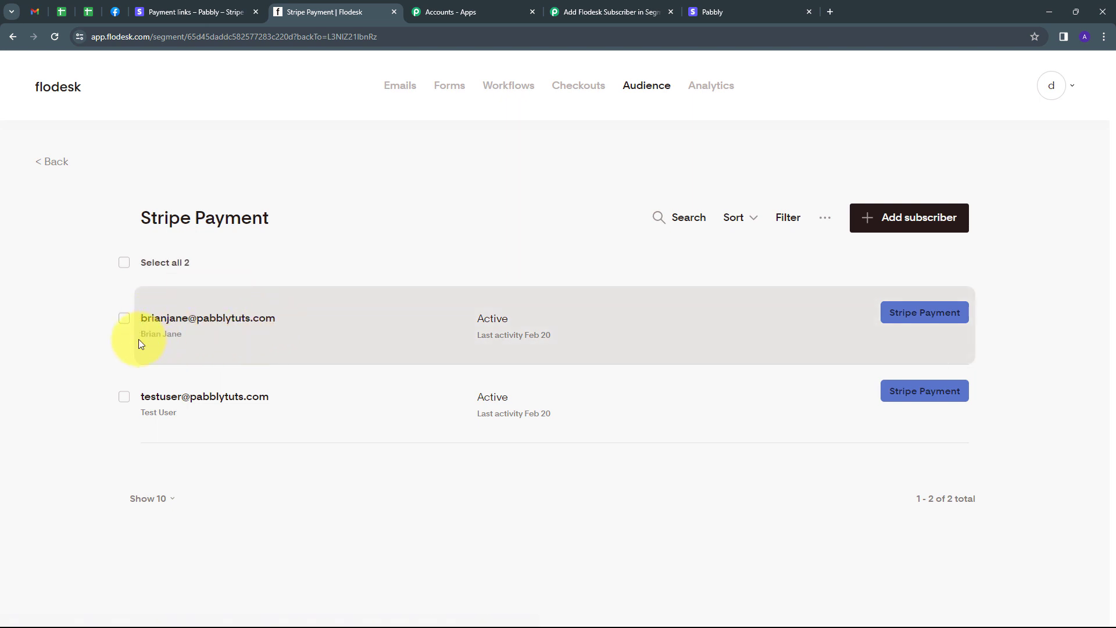
left_click(222, 321)
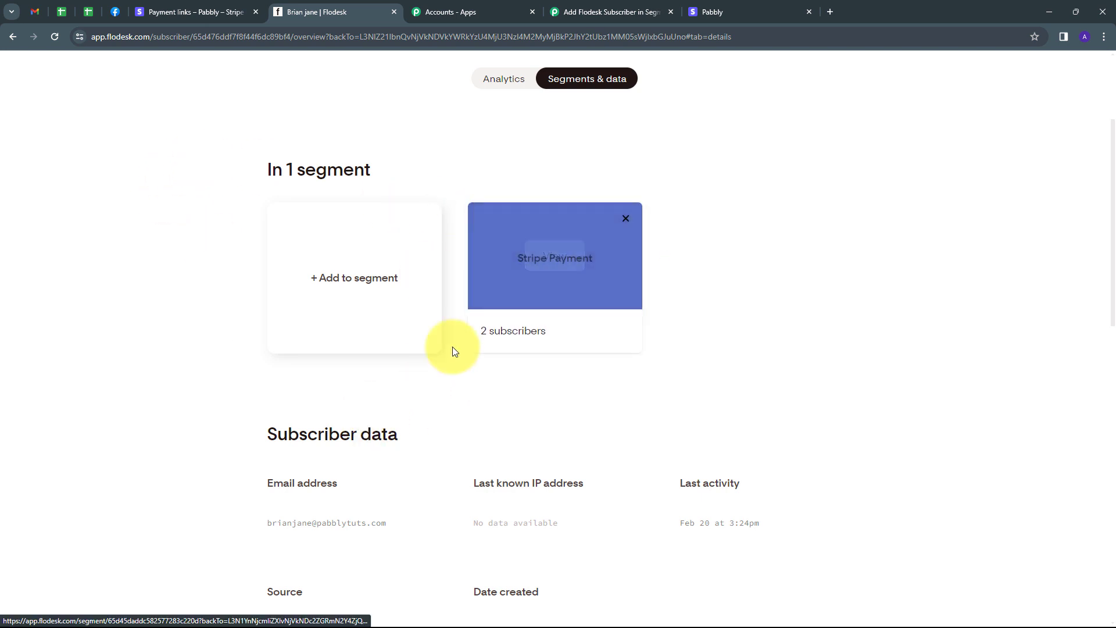
scroll(714, 281, "down", 4)
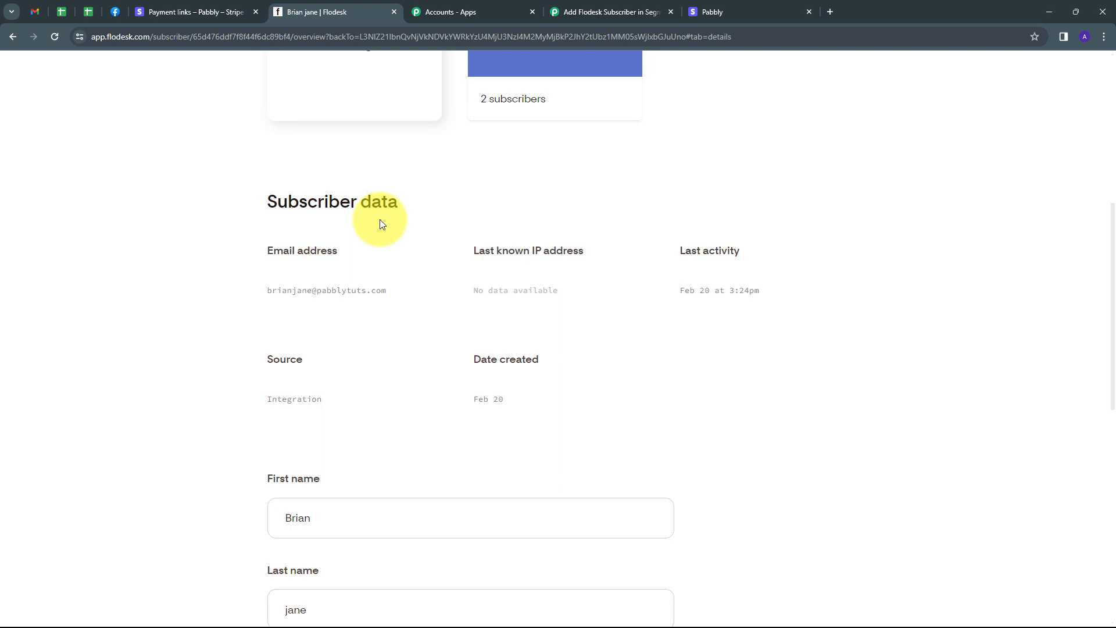
scroll(382, 224, "down", 3)
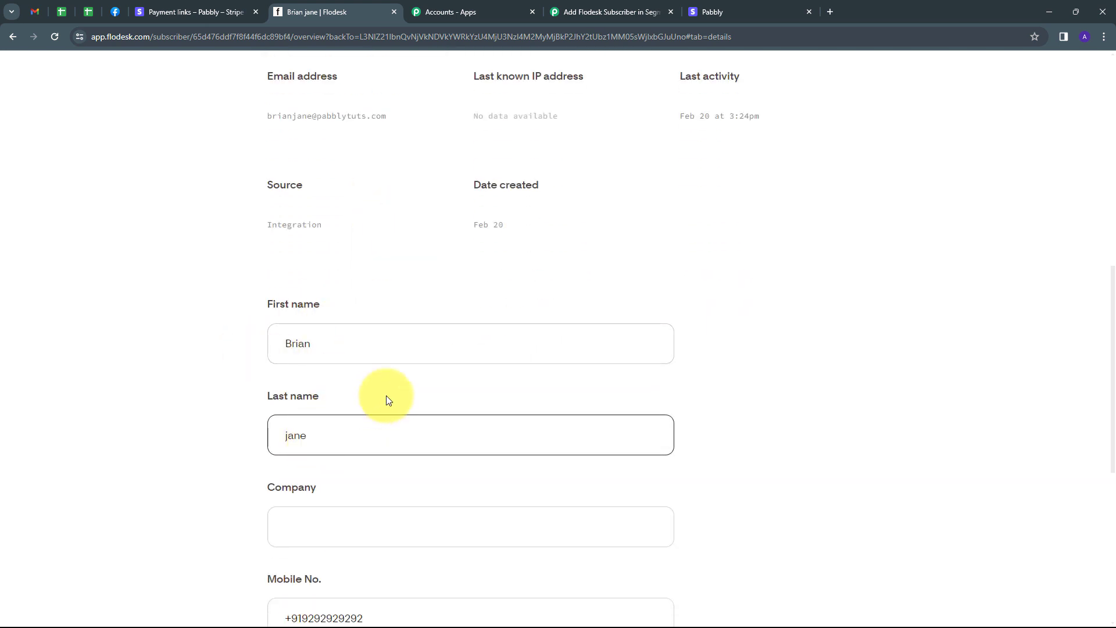
scroll(386, 399, "down", 2)
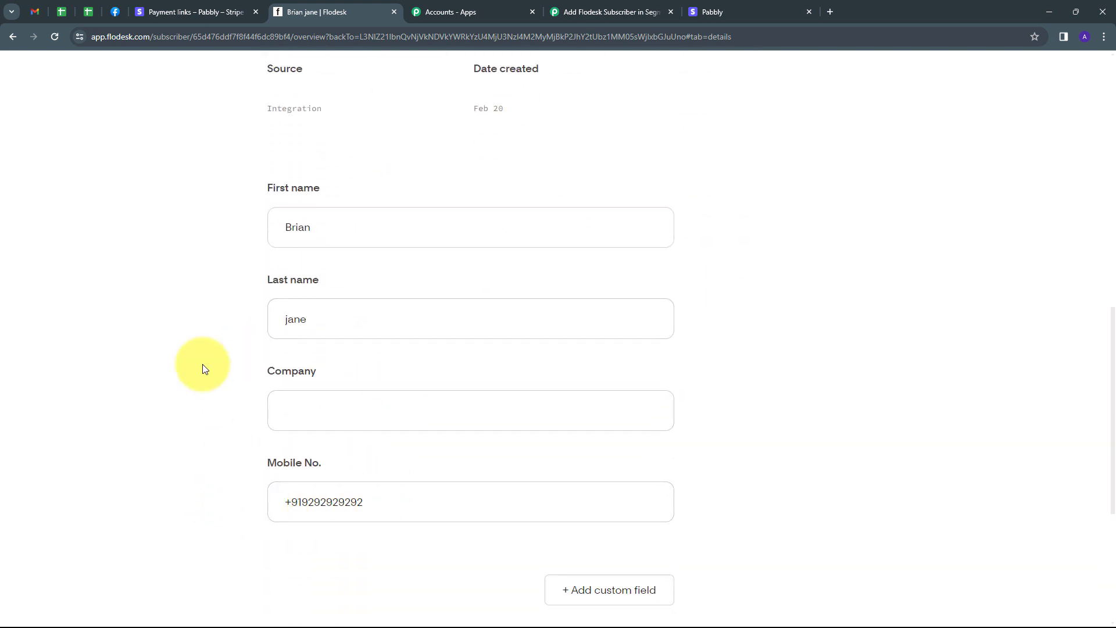
scroll(204, 368, "up", 9)
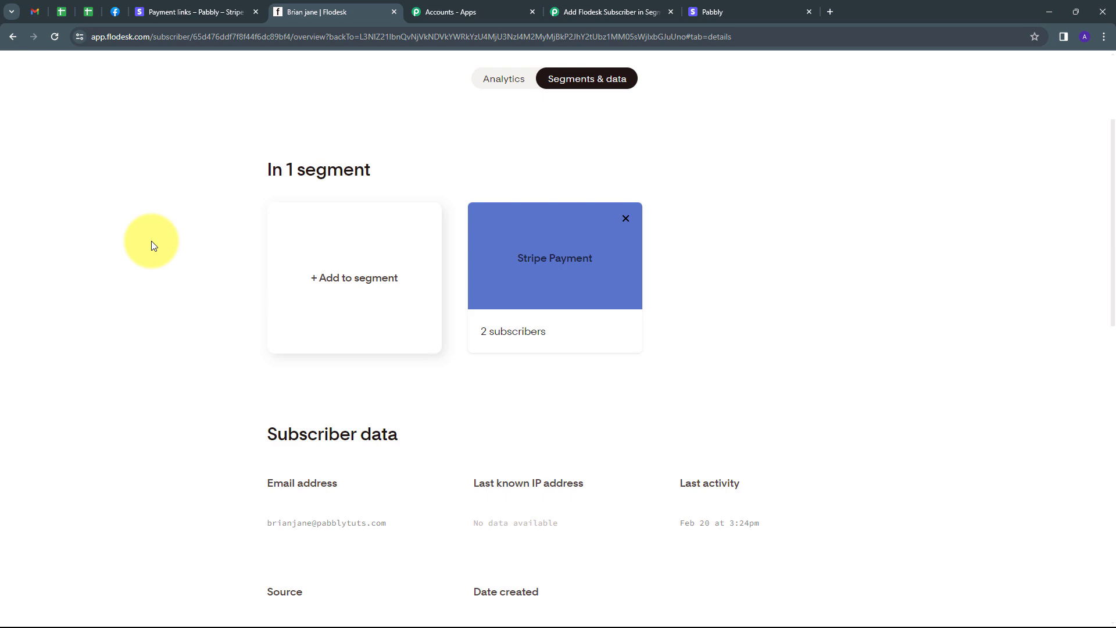
Step: Return to the Pabbly Connect workflow
left_click(184, 10)
left_click(319, 10)
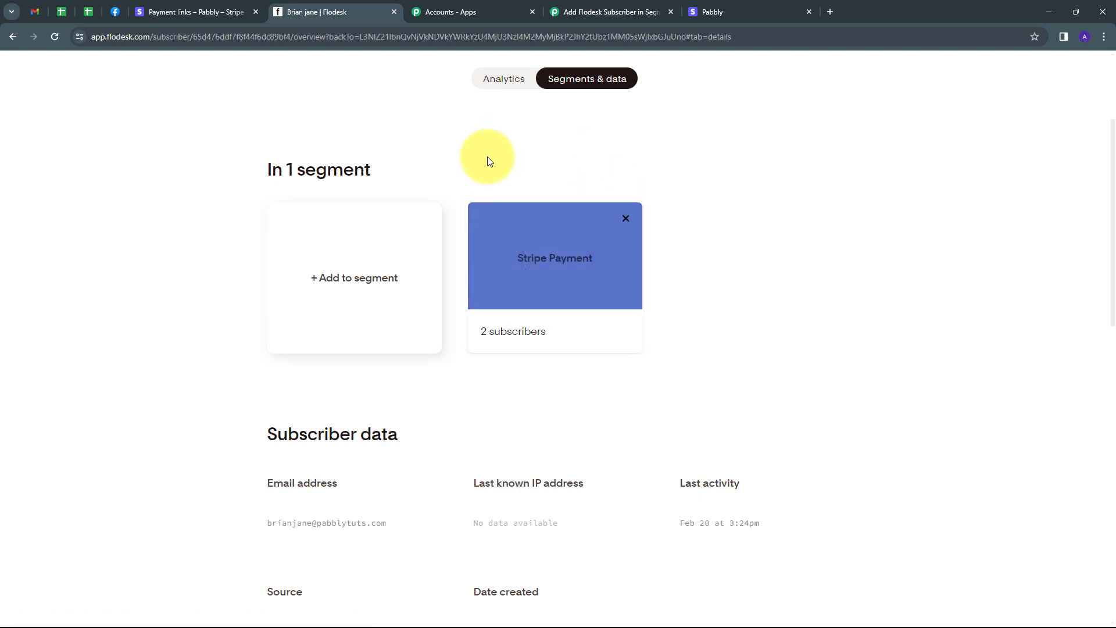
left_click(585, 9)
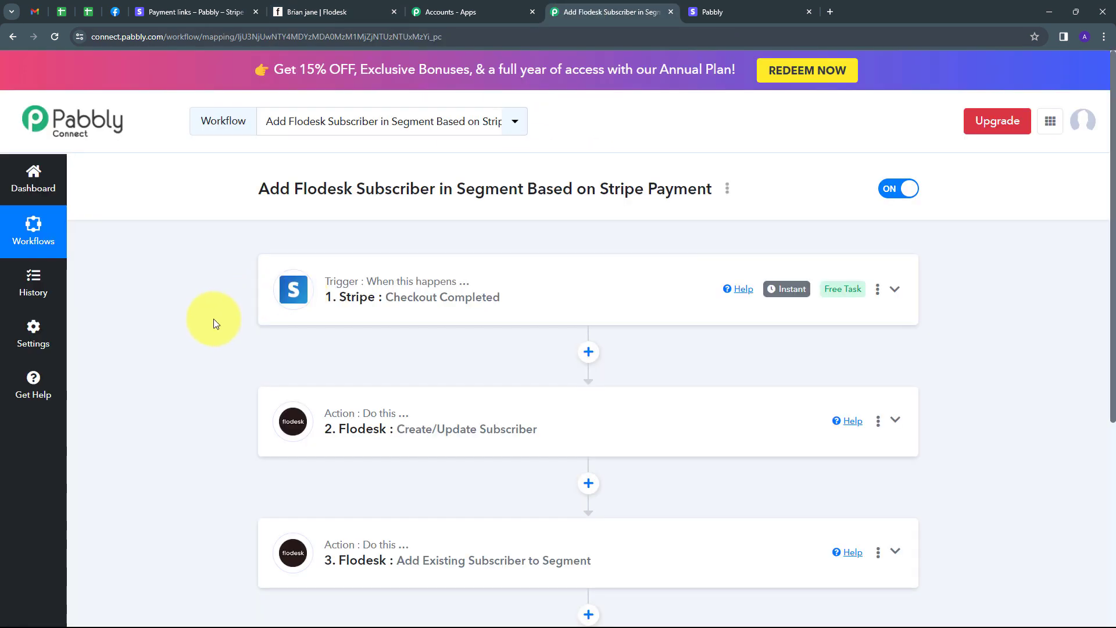
scroll(214, 318, "down", 1)
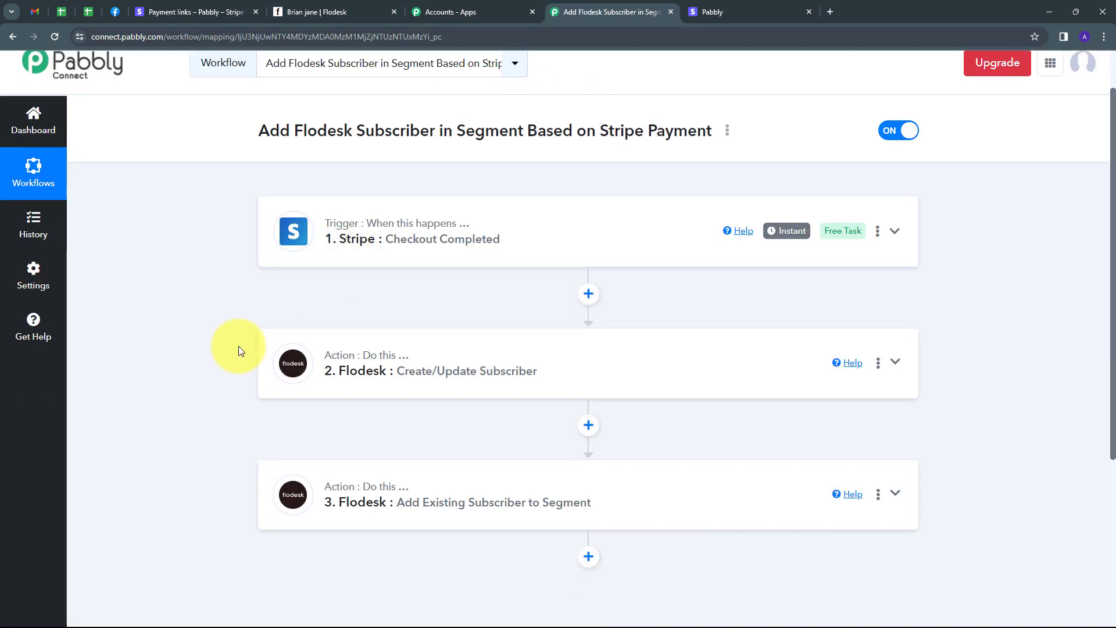